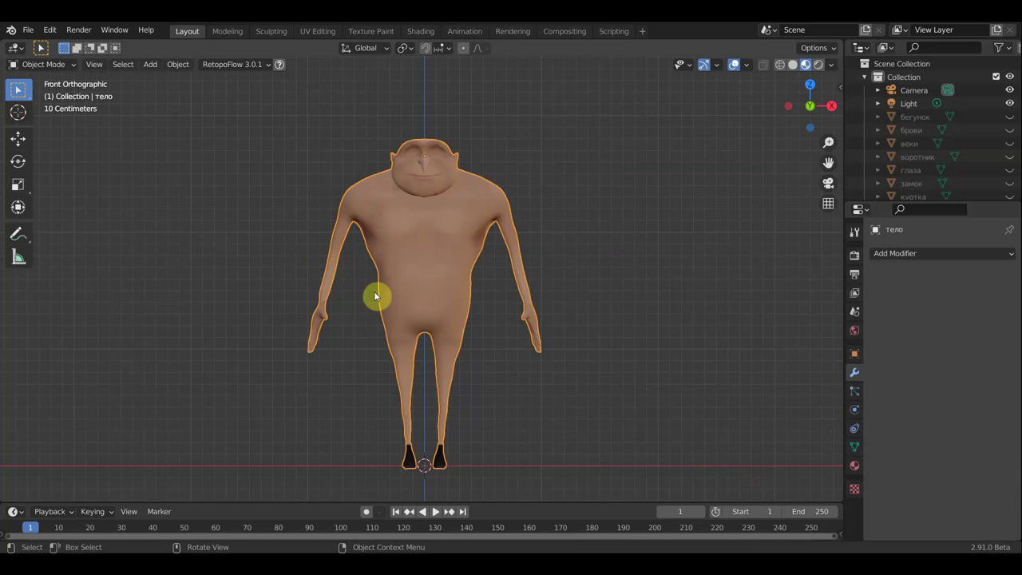
Step: Add an armature at the origin and move its first bone up into the lower torso in Edit Mode
{"action": "key", "text": "shift+a"}
{"action": "left_click", "coordinate": [531, 372]}
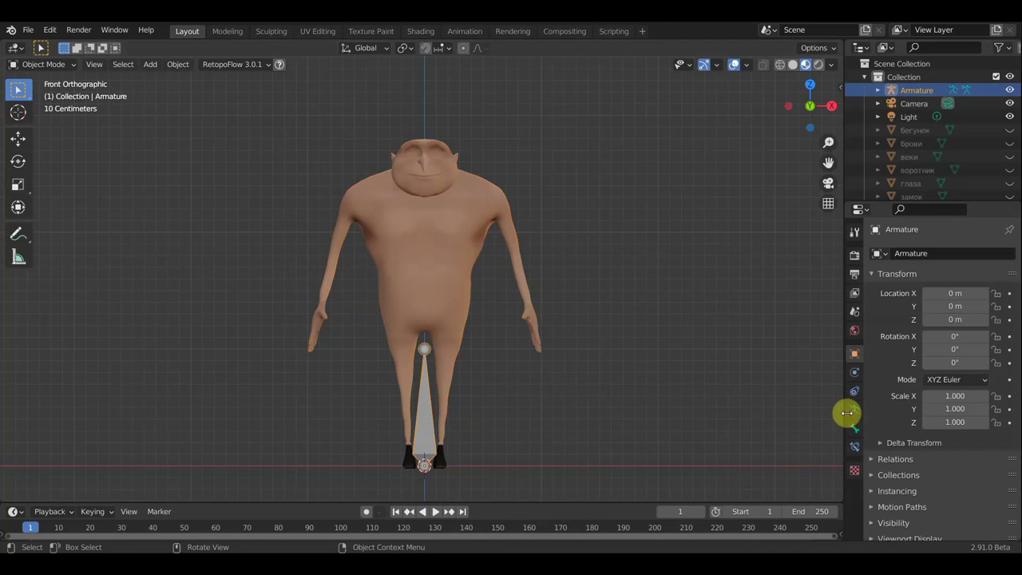
{"action": "left_click", "coordinate": [854, 409]}
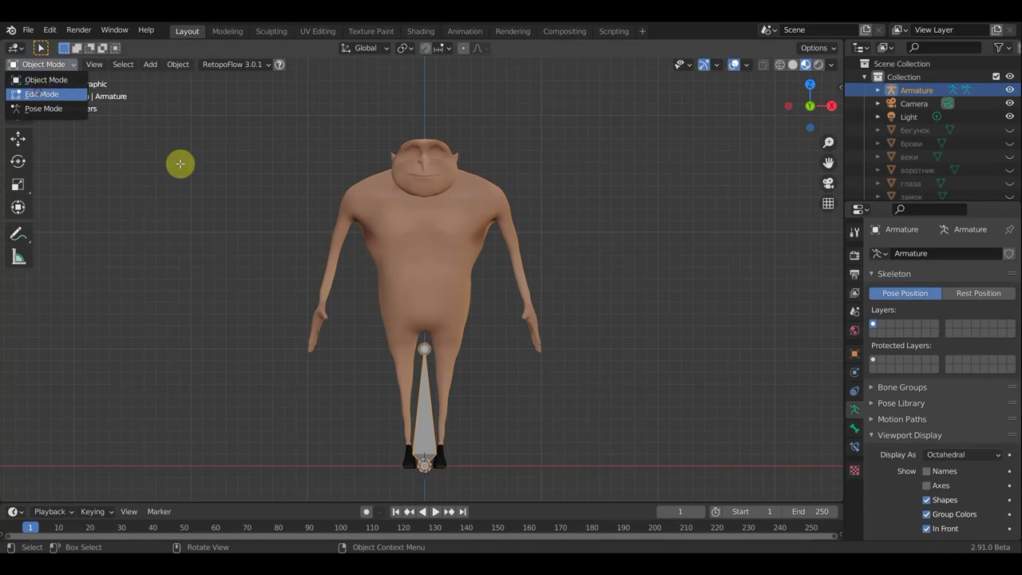
{"action": "key", "text": "Tab"}
{"action": "left_click", "coordinate": [18, 138]}
{"action": "mouse_move", "coordinate": [425, 353]}
{"action": "left_mouse_down"}
{"action": "mouse_move", "coordinate": [426, 136]}
{"action": "mouse_move", "coordinate": [423, 257]}
{"action": "left_mouse_up"}
Step: Extrude spine bones upward from the torso to the top of the head
{"action": "key", "text": "e"}
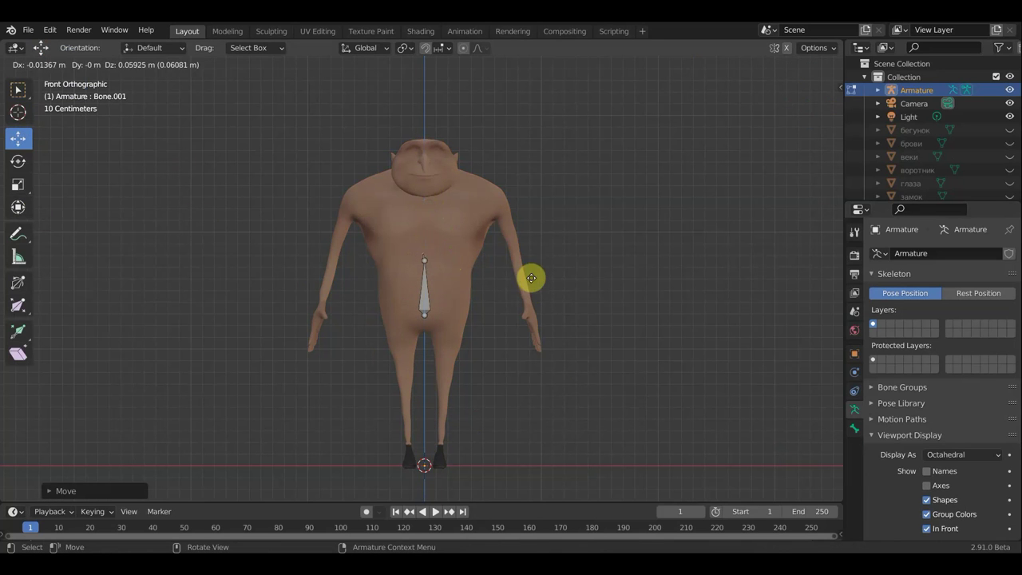
{"action": "left_click", "coordinate": [533, 228]}
{"action": "key", "text": "e"}
{"action": "left_click", "coordinate": [527, 178]}
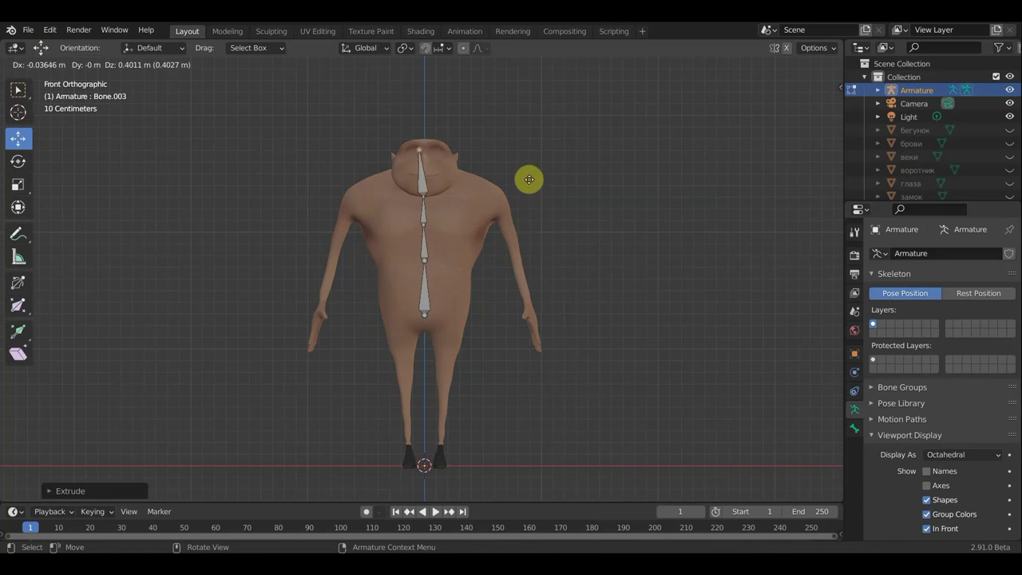
{"action": "middle_click_drag", "start_coordinate": [527, 178], "coordinate": [434, 208]}
Step: In Right view, reposition the spine, neck and head joints to follow the back's curve
{"action": "key", "text": "KP_3"}
{"action": "left_click_drag", "start_coordinate": [426, 199], "coordinate": [440, 179]}
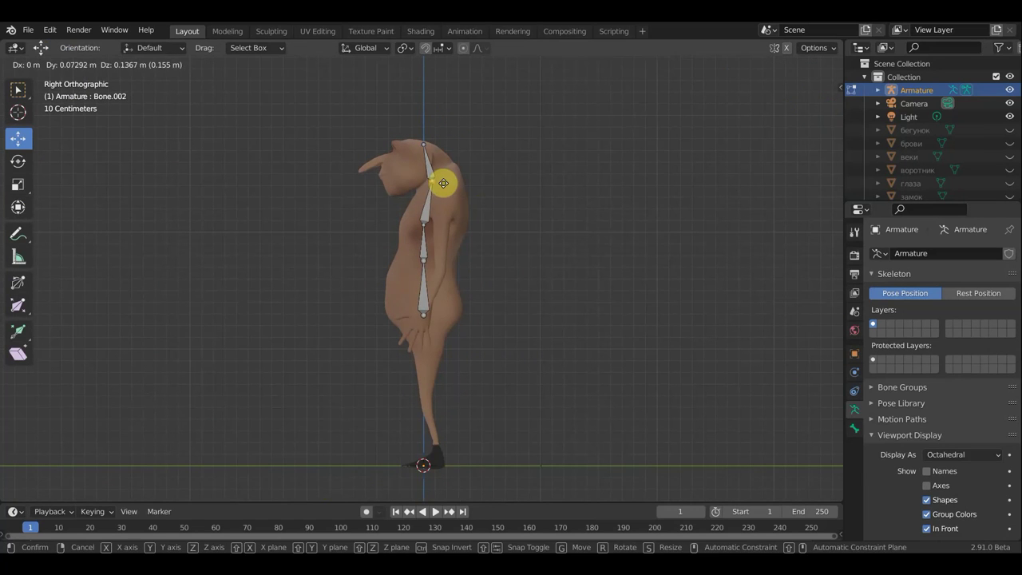
{"action": "key", "text": "w"}
{"action": "mouse_move", "coordinate": [425, 226]}
{"action": "left_mouse_down"}
{"action": "mouse_move", "coordinate": [442, 224]}
{"action": "mouse_move", "coordinate": [439, 261]}
{"action": "left_mouse_up"}
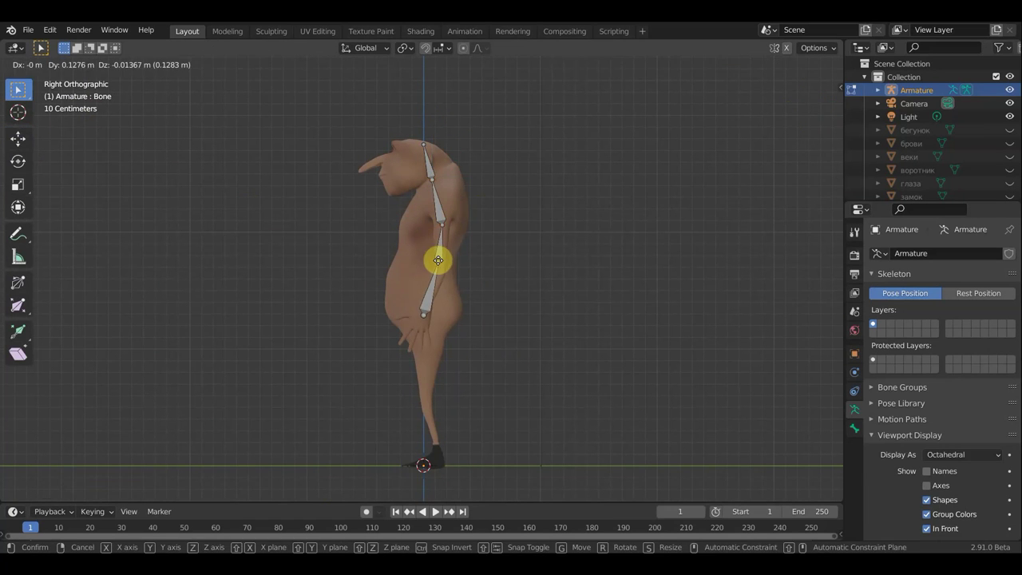
{"action": "left_click_drag", "start_coordinate": [438, 196], "coordinate": [436, 183]}
{"action": "left_click_drag", "start_coordinate": [423, 144], "coordinate": [405, 145]}
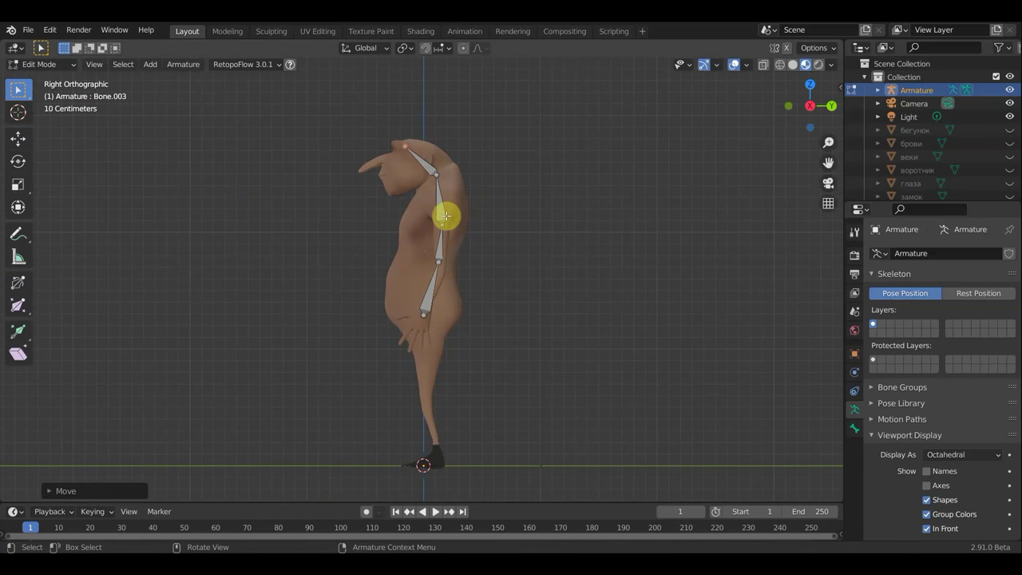
{"action": "left_click_drag", "start_coordinate": [441, 224], "coordinate": [442, 221]}
{"action": "mouse_move", "coordinate": [439, 185]}
{"action": "left_mouse_down"}
{"action": "mouse_move", "coordinate": [436, 171]}
{"action": "mouse_move", "coordinate": [438, 181]}
{"action": "left_mouse_up"}
{"action": "left_click_drag", "start_coordinate": [438, 259], "coordinate": [440, 231]}
{"action": "left_click_drag", "start_coordinate": [436, 267], "coordinate": [438, 263]}
{"action": "left_click_drag", "start_coordinate": [438, 191], "coordinate": [450, 210]}
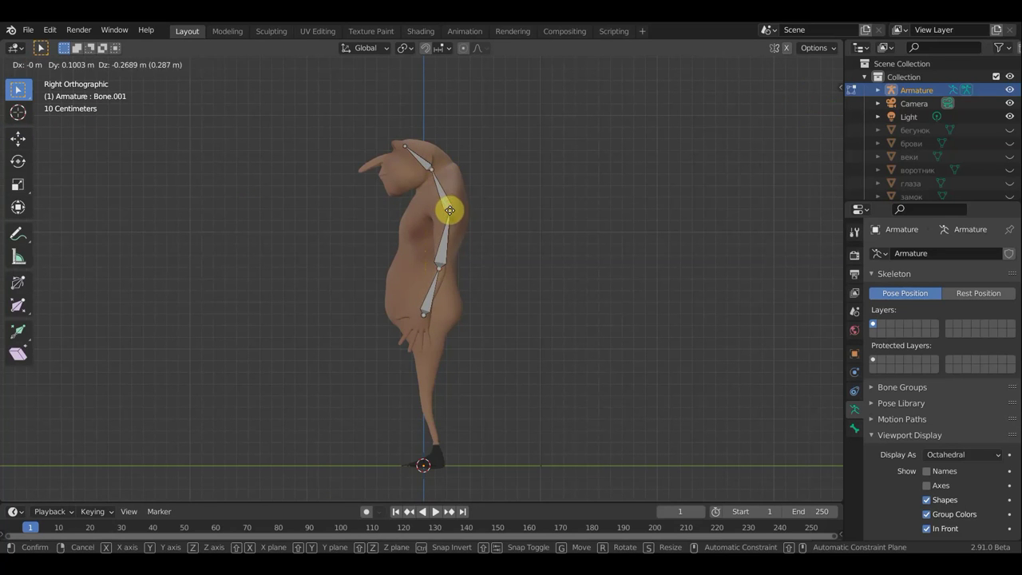
{"action": "mouse_move", "coordinate": [429, 167]}
{"action": "left_mouse_down"}
{"action": "mouse_move", "coordinate": [443, 173]}
{"action": "mouse_move", "coordinate": [428, 164]}
{"action": "left_mouse_up"}
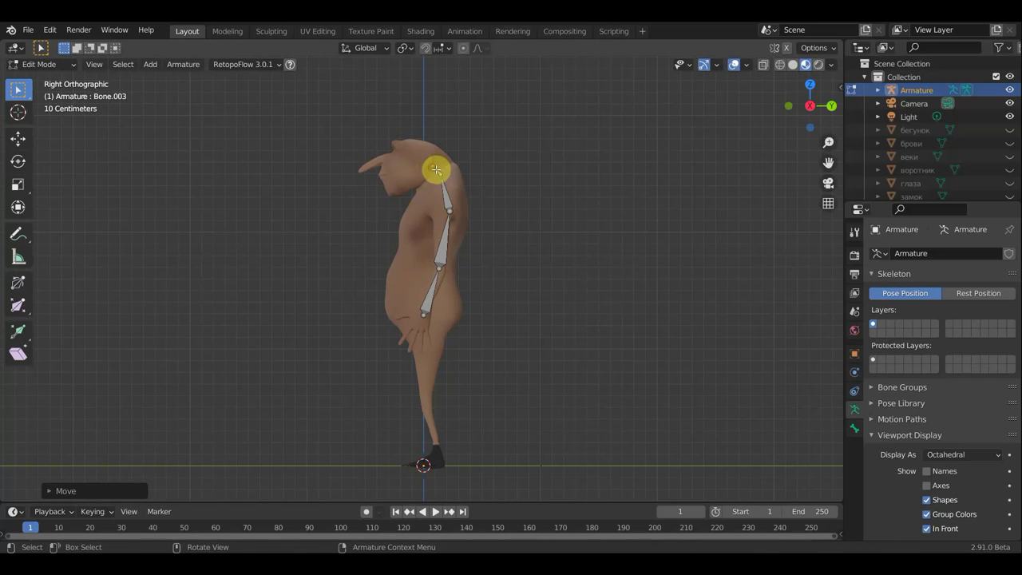
Step: Extrude a head bone from the neck, then extrude a thigh bone from the pelvis and clear its parent
{"action": "key", "text": "e"}
{"action": "left_click", "coordinate": [398, 142]}
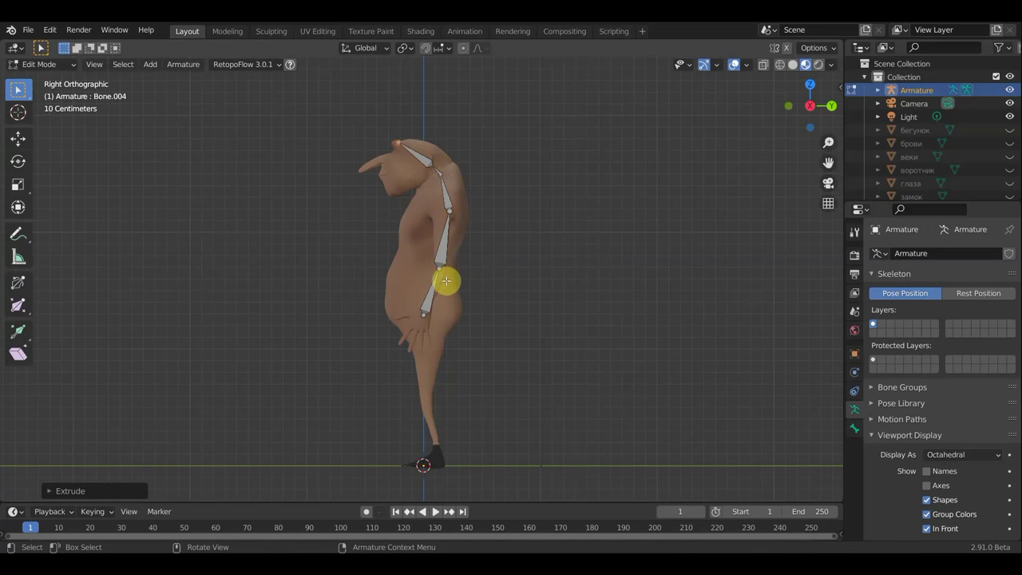
{"action": "key", "text": "KP_1"}
{"action": "left_click", "coordinate": [427, 313]}
{"action": "key", "text": "e"}
{"action": "left_click", "coordinate": [425, 391]}
{"action": "key", "text": "alt+p"}
{"action": "left_click", "coordinate": [428, 348]}
Step: Move the thigh bone to the top of the leg, checking it from front and side views
{"action": "key", "text": "g"}
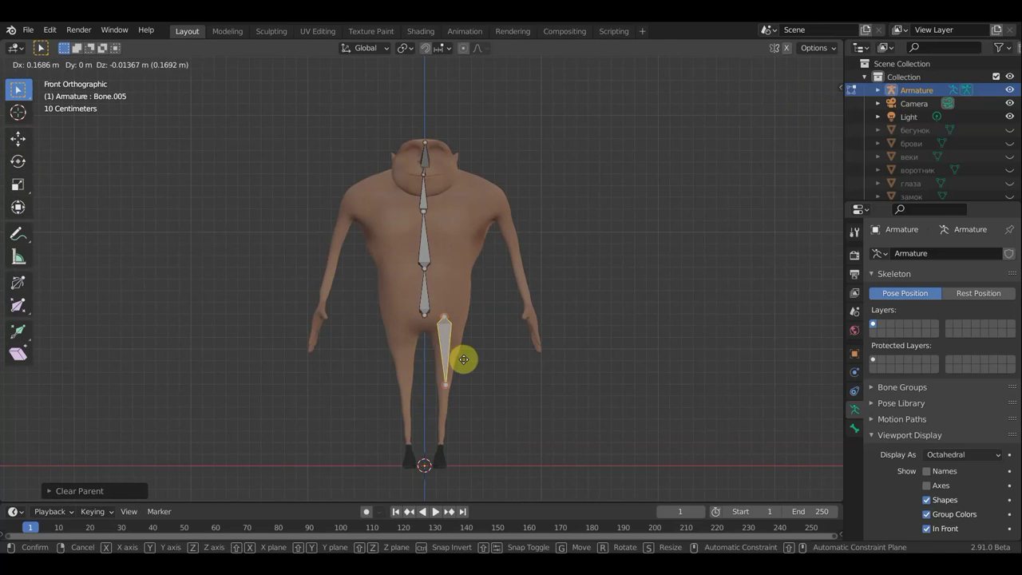
{"action": "left_click", "coordinate": [463, 358]}
{"action": "middle_click_drag", "start_coordinate": [464, 359], "coordinate": [333, 378]}
{"action": "key", "text": "KP_3"}
{"action": "key", "text": "ctrl+z"}
{"action": "key", "text": "g"}
{"action": "left_click", "coordinate": [439, 424]}
{"action": "key", "text": "g"}
{"action": "left_click", "coordinate": [430, 321]}
{"action": "key", "text": "g"}
{"action": "left_click", "coordinate": [433, 322]}
{"action": "middle_click_drag", "start_coordinate": [433, 321], "coordinate": [568, 342]}
{"action": "key", "text": "KP_1"}
{"action": "key", "text": "KP_3"}
Step: Extrude the shin down to the ankle, then heel and toe bones from the ankle
{"action": "key", "text": "e"}
{"action": "left_click", "coordinate": [461, 466]}
{"action": "scroll", "coordinate": [490, 413], "scroll_direction": "up", "scroll_amount": 3}
{"action": "scroll", "coordinate": [511, 335], "scroll_direction": "up", "scroll_amount": 2}
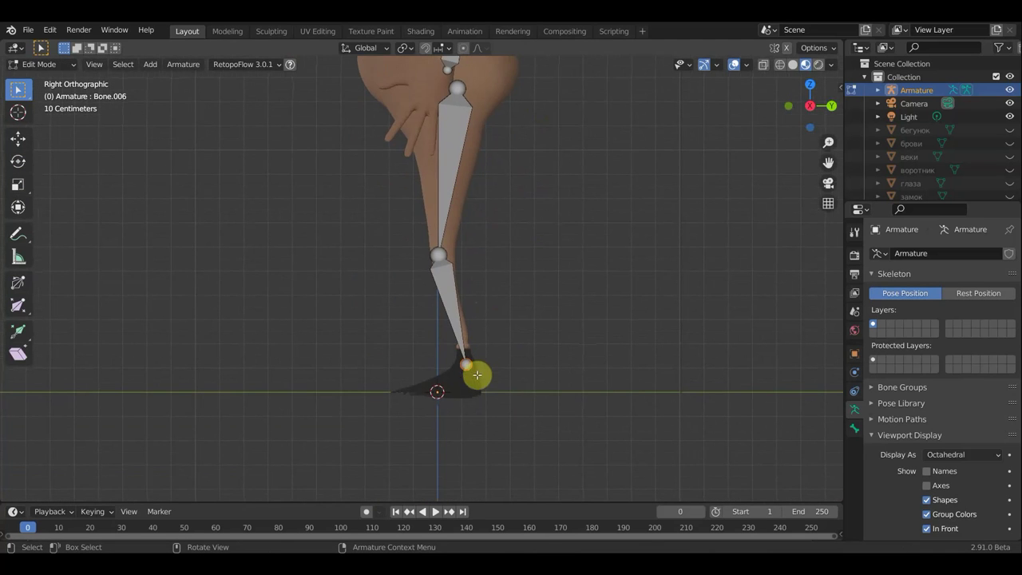
{"action": "key", "text": "e"}
{"action": "left_click", "coordinate": [412, 402]}
{"action": "left_click", "coordinate": [465, 365]}
{"action": "key", "text": "e"}
{"action": "left_click", "coordinate": [516, 389]}
{"action": "key", "text": "alt+p"}
{"action": "left_click", "coordinate": [478, 392]}
Step: Connect the foot bone to its parent and parent the thigh to the hip bone with Keep Offset
{"action": "key", "text": "ctrl+p"}
{"action": "left_click", "coordinate": [525, 343]}
{"action": "middle_click_drag", "start_coordinate": [535, 326], "coordinate": [659, 301]}
{"action": "key", "text": "KP_1"}
{"action": "left_click", "coordinate": [468, 312]}
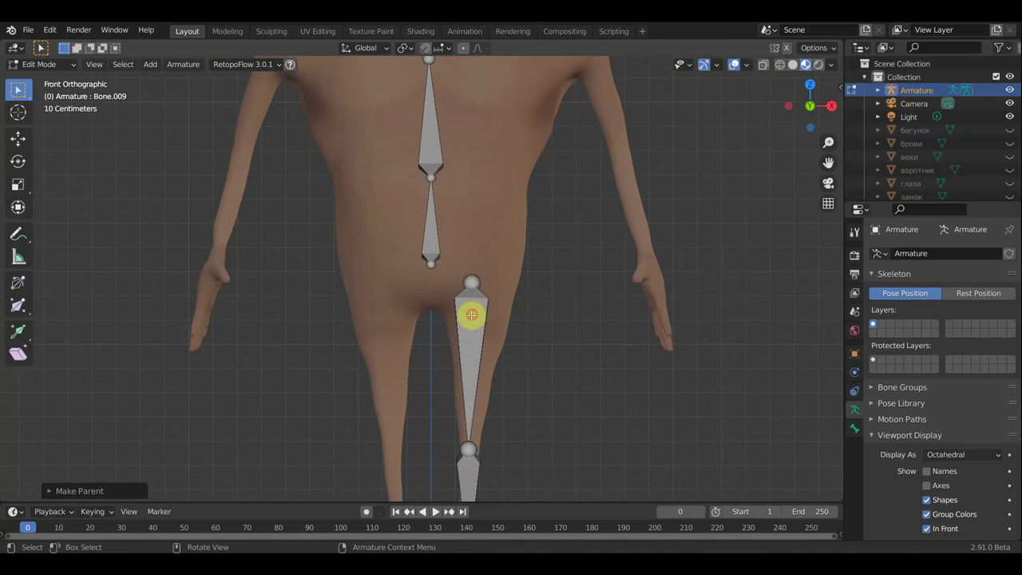
{"action": "left_click", "coordinate": [438, 303], "text": "shift"}
{"action": "key", "text": "ctrl+p"}
{"action": "left_click", "coordinate": [550, 314]}
{"action": "middle_click_drag", "start_coordinate": [440, 78], "coordinate": [426, 190], "text": "shift"}
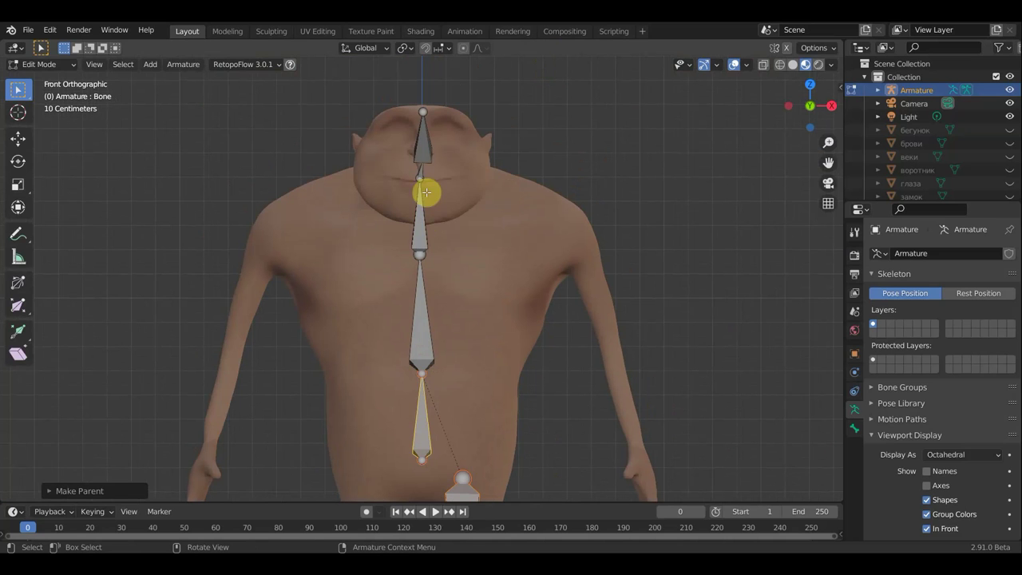
Step: Extrude a collar bone from the neck joint, disconnect it, and place it at the shoulder
{"action": "left_click", "coordinate": [422, 179]}
{"action": "key", "text": "e"}
{"action": "left_click", "coordinate": [576, 230]}
{"action": "key", "text": "alt+p"}
{"action": "left_click", "coordinate": [423, 223]}
{"action": "key", "text": "g"}
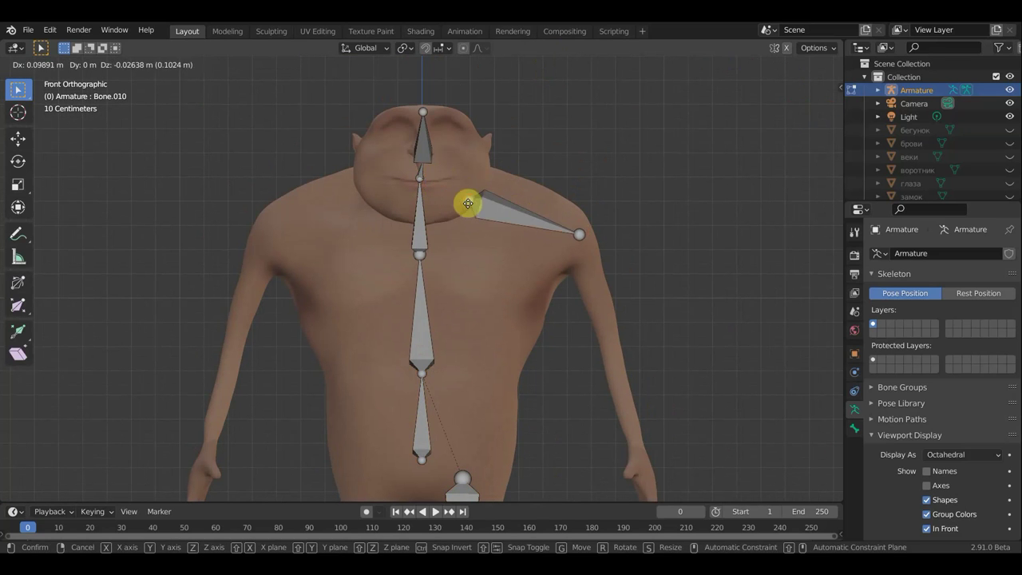
{"action": "left_click", "coordinate": [485, 200]}
Step: Extrude the upper arm to the elbow and the forearm toward the wrist
{"action": "left_click", "coordinate": [583, 231]}
{"action": "scroll", "coordinate": [630, 311], "scroll_direction": "down", "scroll_amount": 1}
{"action": "key", "text": "e"}
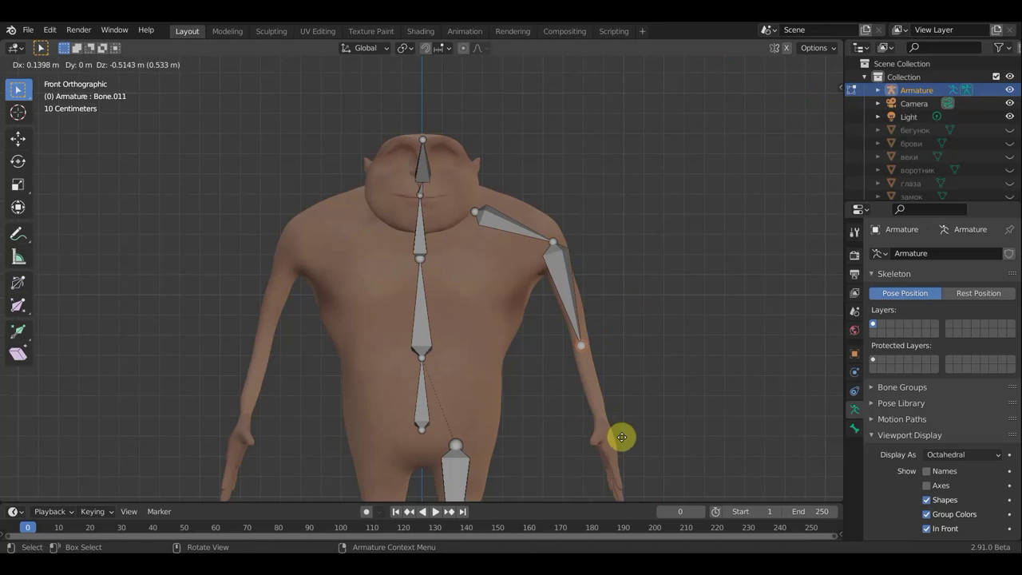
{"action": "left_click", "coordinate": [621, 436]}
{"action": "middle_click_drag", "start_coordinate": [620, 436], "coordinate": [463, 426]}
{"action": "key", "text": "KP_3"}
{"action": "key", "text": "e"}
{"action": "left_click", "coordinate": [472, 469]}
{"action": "middle_click_drag", "start_coordinate": [472, 470], "coordinate": [644, 447]}
Step: Extrude a small hand bone at the wrist and disconnect it from its parent
{"action": "key", "text": "KP_1"}
{"action": "key", "text": "e"}
{"action": "scroll", "coordinate": [564, 424], "scroll_direction": "down", "scroll_amount": 1}
{"action": "scroll", "coordinate": [579, 439], "scroll_direction": "up", "scroll_amount": 1}
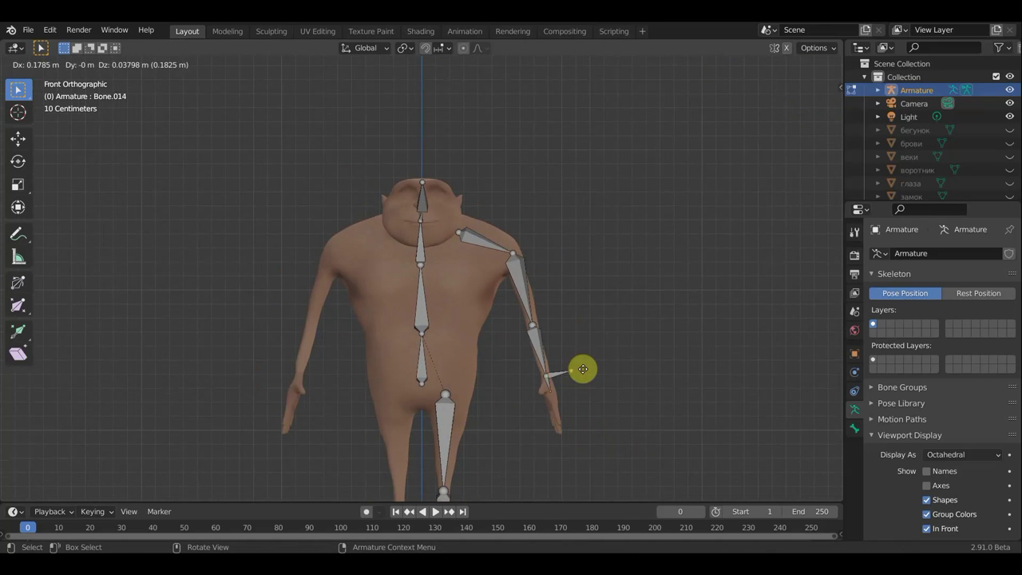
{"action": "left_click", "coordinate": [581, 363]}
{"action": "key", "text": "alt+p"}
{"action": "left_click", "coordinate": [548, 369]}
{"action": "mouse_move", "coordinate": [631, 322]}
{"action": "middle_mouse_down", "text": "shift"}
{"action": "mouse_move", "coordinate": [602, 206]}
{"action": "mouse_move", "coordinate": [418, 271]}
{"action": "middle_mouse_up", "text": "shift"}
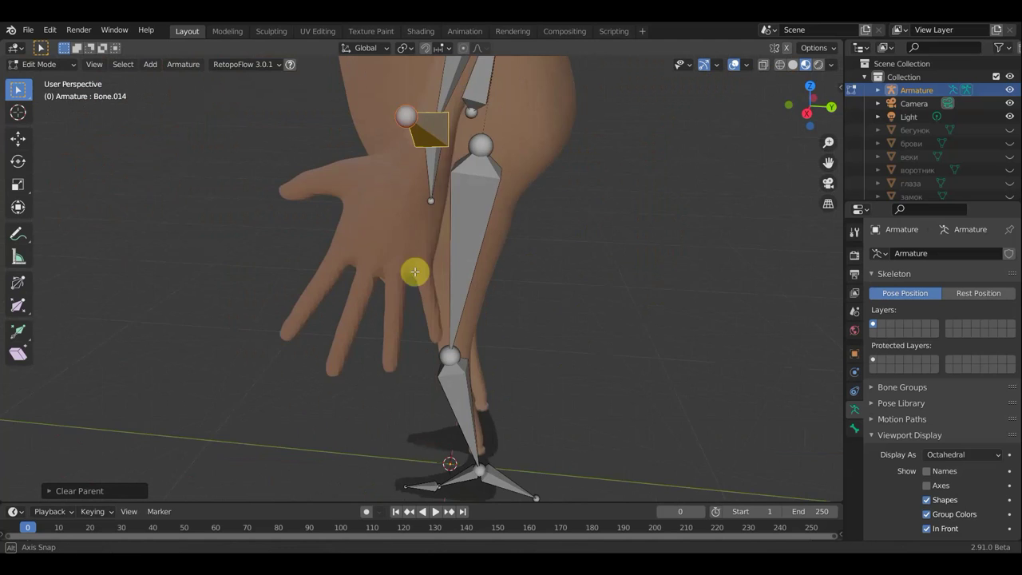
Step: Extrude a palm bone and a second hand bone from the wrist, pulling its tip toward the fingers
{"action": "key", "text": "KP_3"}
{"action": "left_click", "coordinate": [463, 154]}
{"action": "key", "text": "e"}
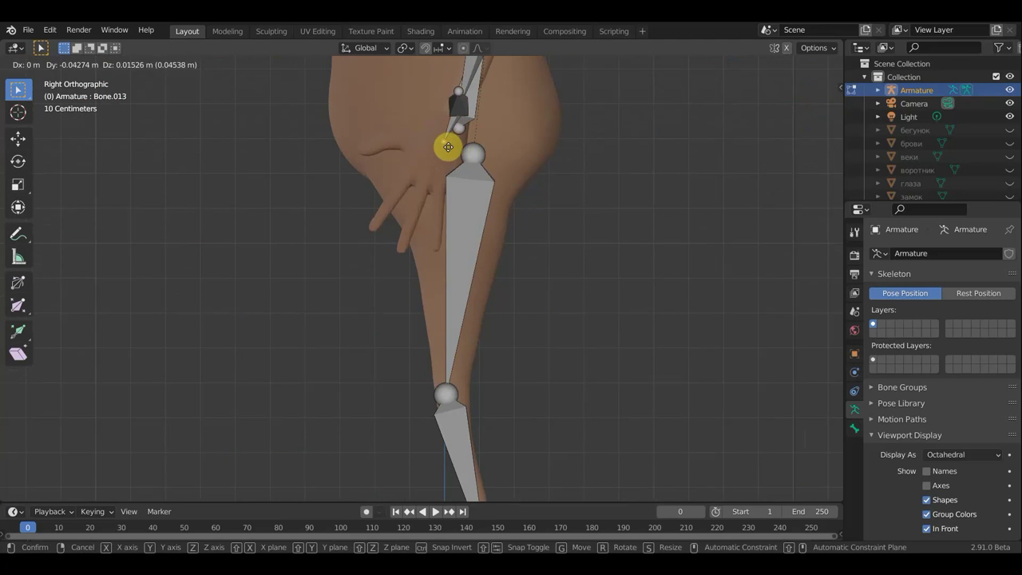
{"action": "left_click", "coordinate": [449, 145]}
{"action": "key", "text": "e"}
{"action": "left_click", "coordinate": [379, 147]}
{"action": "mouse_move", "coordinate": [380, 147]}
{"action": "middle_mouse_down"}
{"action": "mouse_move", "coordinate": [524, 206]}
{"action": "mouse_move", "coordinate": [646, 335]}
{"action": "middle_mouse_up"}
{"action": "left_click_drag", "start_coordinate": [645, 335], "coordinate": [597, 353]}
{"action": "middle_click_drag", "start_coordinate": [663, 299], "coordinate": [583, 237]}
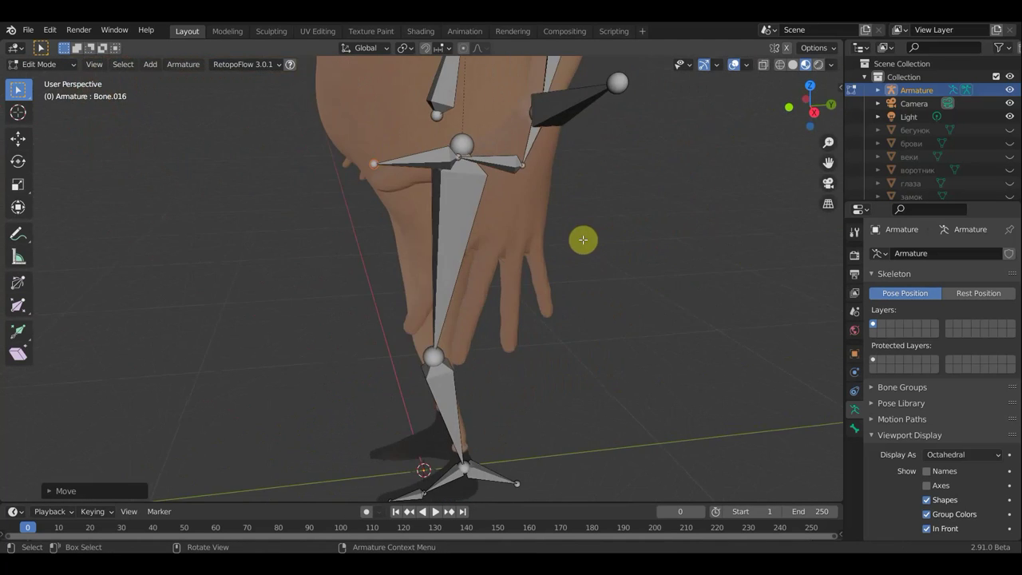
{"action": "key", "text": "KP_3"}
Step: Extrude a two-segment finger bone chain from the hand
{"action": "key", "text": "e"}
{"action": "left_click", "coordinate": [400, 186]}
{"action": "key", "text": "e"}
{"action": "left_click", "coordinate": [375, 226]}
{"action": "middle_click_drag", "start_coordinate": [375, 226], "coordinate": [639, 299]}
{"action": "key", "text": "KP_1"}
Step: Extrude a second two-segment finger chain from another hand bone
{"action": "left_click", "coordinate": [630, 165]}
{"action": "key", "text": "KP_3"}
{"action": "key", "text": "e"}
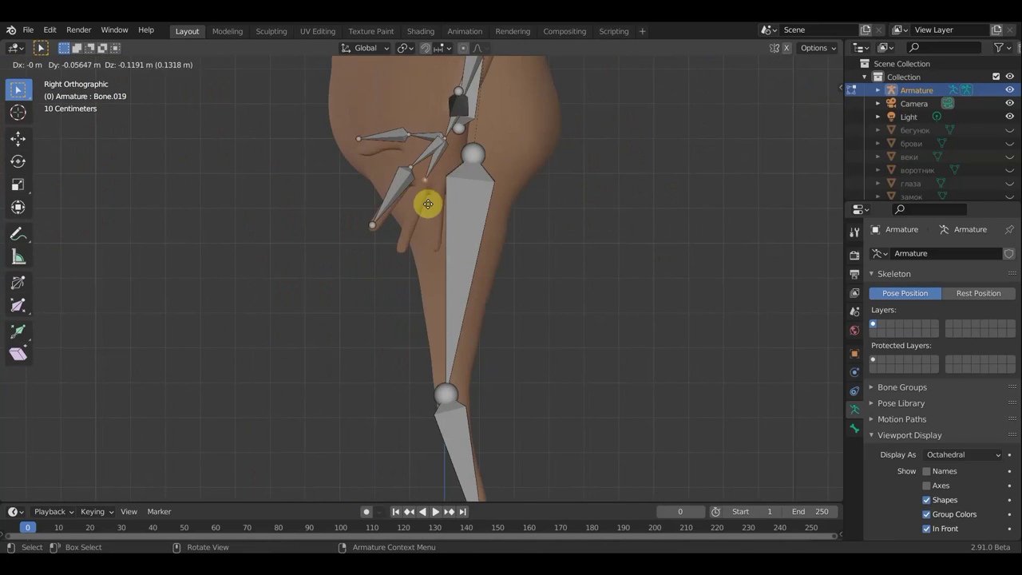
{"action": "left_click", "coordinate": [425, 204]}
{"action": "key", "text": "e"}
{"action": "left_click", "coordinate": [406, 269]}
{"action": "middle_click_drag", "start_coordinate": [407, 269], "coordinate": [614, 299]}
{"action": "key", "text": "KP_1"}
Step: Reposition a finger bone and extrude further finger bones, undoing one extra bone
{"action": "key", "text": "g"}
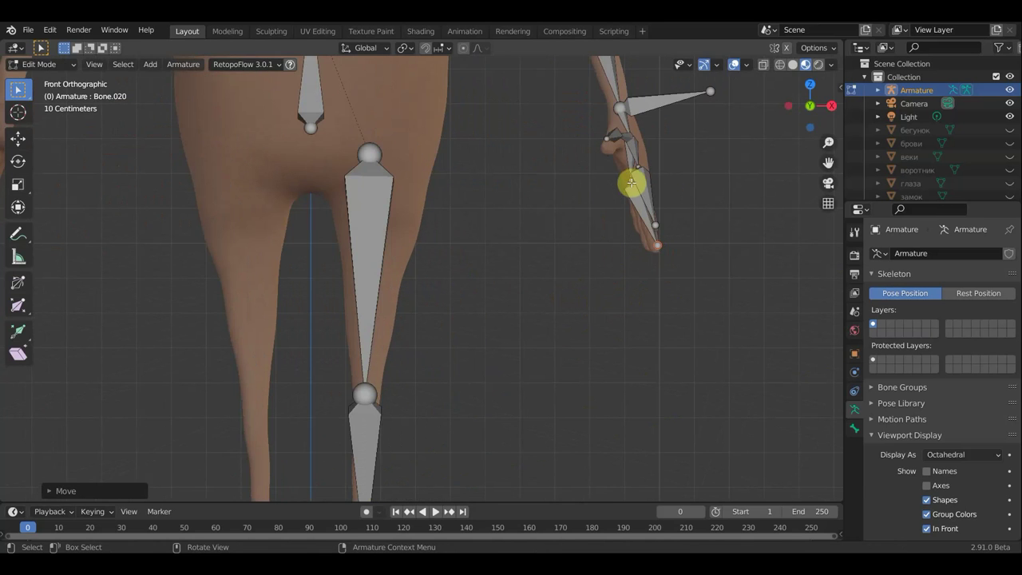
{"action": "left_click", "coordinate": [655, 247]}
{"action": "mouse_move", "coordinate": [654, 246]}
{"action": "middle_mouse_down"}
{"action": "mouse_move", "coordinate": [500, 286]}
{"action": "mouse_move", "coordinate": [450, 148]}
{"action": "middle_mouse_up"}
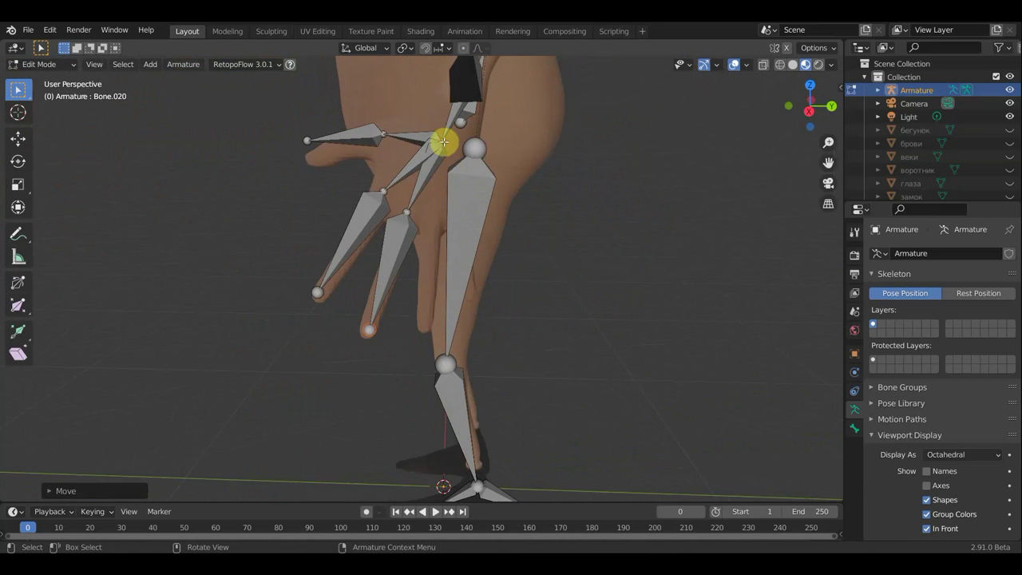
{"action": "key", "text": "e"}
{"action": "left_click", "coordinate": [432, 231]}
{"action": "middle_click_drag", "start_coordinate": [432, 232], "coordinate": [347, 222]}
{"action": "key", "text": "e"}
{"action": "left_click", "coordinate": [330, 290]}
{"action": "middle_click_drag", "start_coordinate": [331, 290], "coordinate": [465, 290]}
{"action": "key", "text": "ctrl+z"}
{"action": "mouse_move", "coordinate": [560, 311]}
{"action": "middle_mouse_down"}
{"action": "mouse_move", "coordinate": [200, 210]}
{"action": "mouse_move", "coordinate": [296, 160]}
{"action": "middle_mouse_up"}
{"action": "key", "text": "g"}
{"action": "left_click", "coordinate": [199, 184]}
Step: Extrude another bone along a finger and move the finger bones into place
{"action": "left_click", "coordinate": [393, 200]}
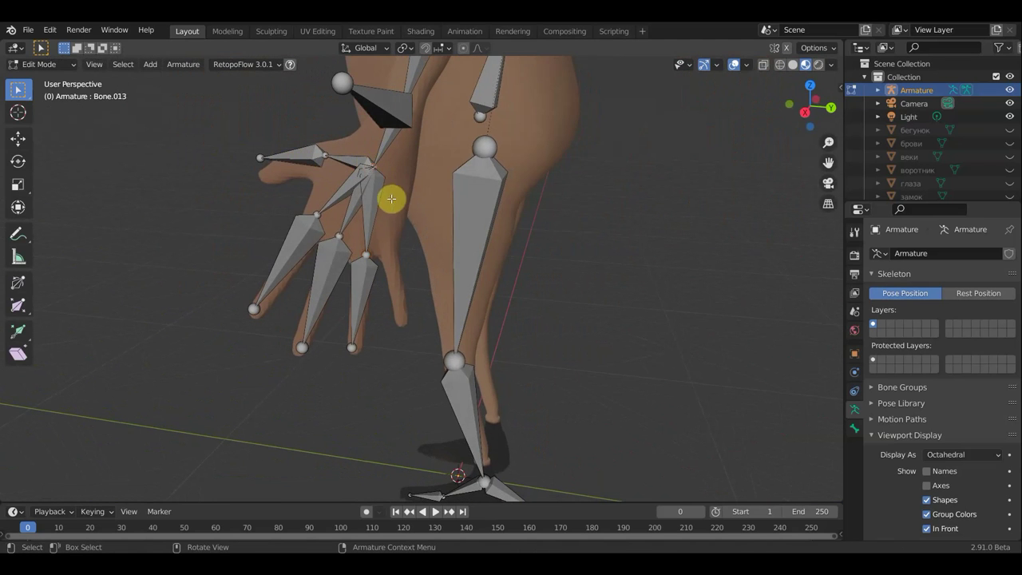
{"action": "key", "text": "e"}
{"action": "left_click", "coordinate": [414, 354]}
{"action": "mouse_move", "coordinate": [414, 354]}
{"action": "middle_mouse_down"}
{"action": "mouse_move", "coordinate": [295, 347]}
{"action": "mouse_move", "coordinate": [184, 224]}
{"action": "middle_mouse_up"}
{"action": "key", "text": "g"}
{"action": "left_click", "coordinate": [289, 324]}
{"action": "key", "text": "g"}
{"action": "left_click", "coordinate": [194, 235]}
{"action": "middle_click_drag", "start_coordinate": [290, 287], "coordinate": [474, 312]}
{"action": "key", "text": "g"}
{"action": "left_click", "coordinate": [436, 216]}
Step: Subdivide the index-finger bone with extra cuts and adjust a joint position
{"action": "left_click", "coordinate": [331, 224]}
{"action": "right_click", "coordinate": [296, 220]}
{"action": "left_click", "coordinate": [296, 226]}
{"action": "left_click", "coordinate": [88, 490]}
{"action": "left_click", "coordinate": [218, 488]}
{"action": "left_click", "coordinate": [357, 198]}
{"action": "key", "text": "g"}
{"action": "left_click", "coordinate": [374, 216]}
Step: Subdivide two more finger bones into joint segments
{"action": "left_click", "coordinate": [421, 243]}
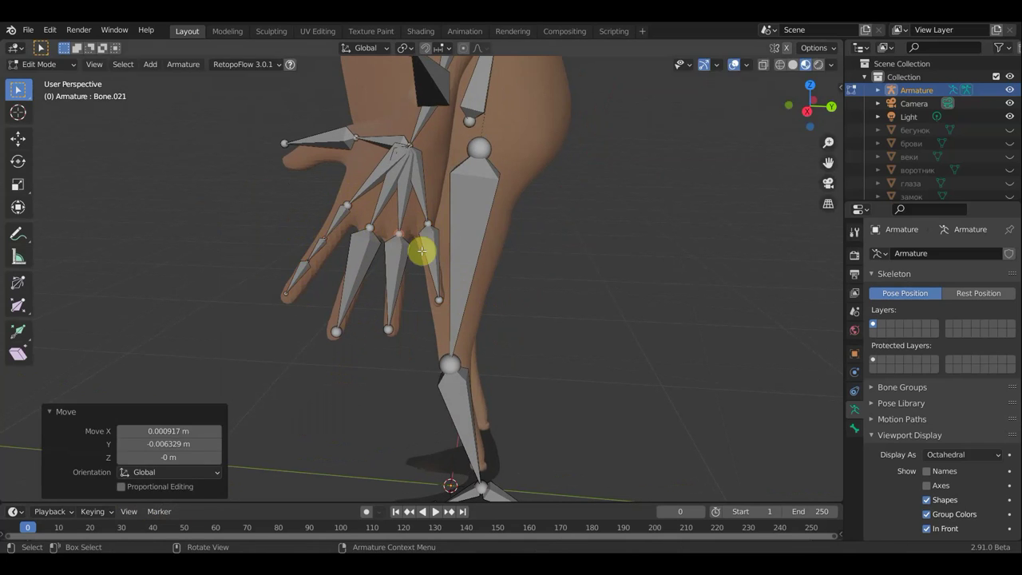
{"action": "key", "text": "g"}
{"action": "left_click", "coordinate": [426, 230]}
{"action": "right_click", "coordinate": [430, 256]}
{"action": "left_click", "coordinate": [430, 257]}
{"action": "right_click", "coordinate": [397, 267]}
{"action": "left_click", "coordinate": [397, 268]}
Step: Parent the finger bones to the hand bone, keeping offset
{"action": "mouse_move", "coordinate": [388, 303]}
{"action": "middle_mouse_down"}
{"action": "mouse_move", "coordinate": [497, 317]}
{"action": "mouse_move", "coordinate": [601, 168]}
{"action": "mouse_move", "coordinate": [502, 239]}
{"action": "mouse_move", "coordinate": [434, 155]}
{"action": "mouse_move", "coordinate": [441, 152]}
{"action": "middle_mouse_up"}
{"action": "left_click", "coordinate": [601, 168]}
{"action": "key", "text": "ctrl+p"}
{"action": "left_click", "coordinate": [583, 187]}
Step: Clear the chest bone's parent and move it to a new position
{"action": "left_click", "coordinate": [441, 152]}
{"action": "key", "text": "KP_3"}
{"action": "left_click", "coordinate": [434, 126]}
{"action": "key", "text": "alt+p"}
{"action": "left_click", "coordinate": [389, 146]}
{"action": "key", "text": "g"}
{"action": "left_click", "coordinate": [523, 208]}
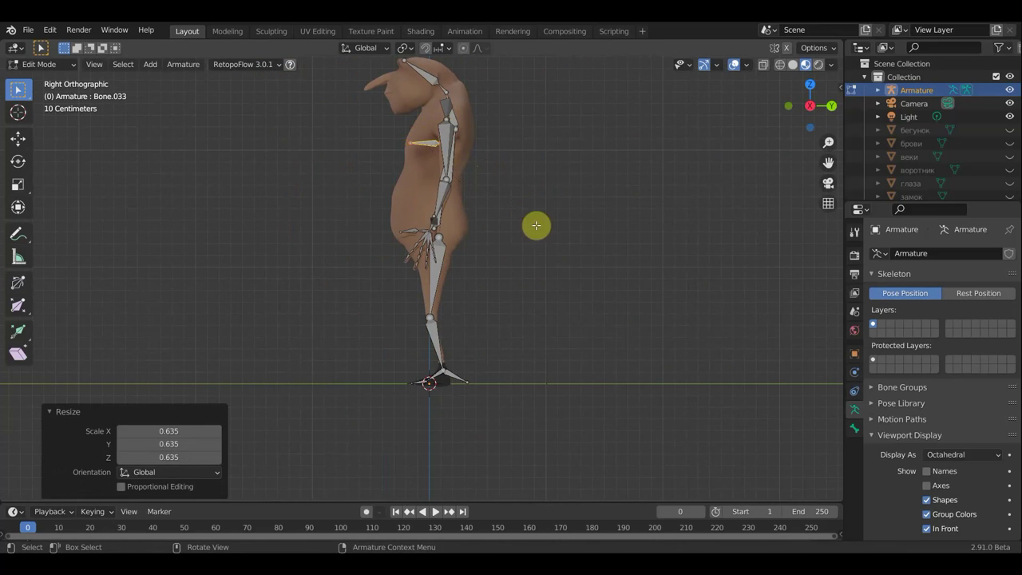
{"action": "middle_click_drag", "start_coordinate": [492, 221], "coordinate": [803, 260]}
{"action": "key", "text": "KP_1"}
Step: Move the chest bone toward the shoulder and parent it to the collar bone, keeping offset
{"action": "key", "text": "g"}
{"action": "left_click", "coordinate": [582, 258]}
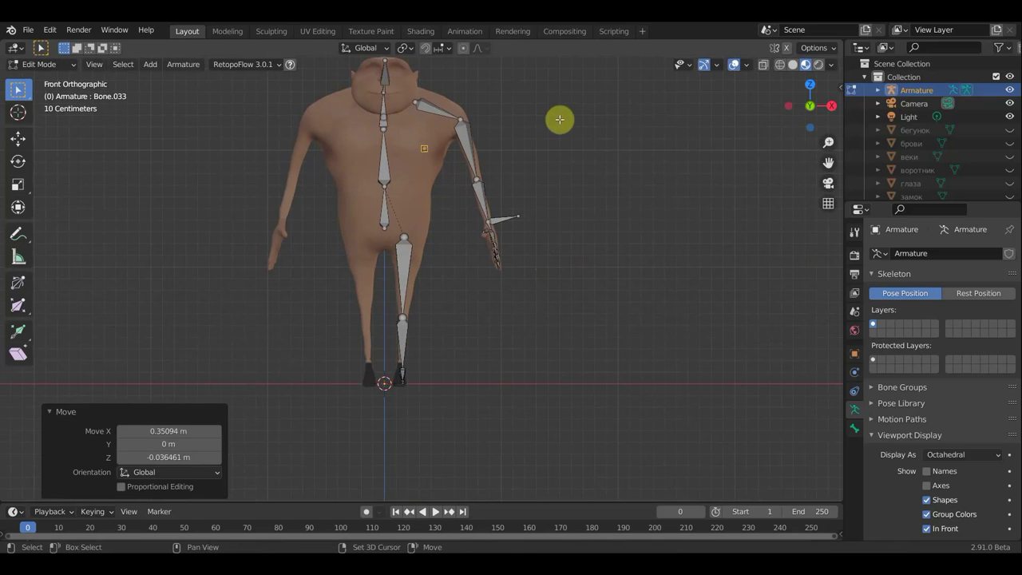
{"action": "left_click", "coordinate": [384, 114], "text": "shift"}
{"action": "key", "text": "ctrl+p"}
{"action": "left_click", "coordinate": [562, 121]}
{"action": "left_click", "coordinate": [394, 110]}
{"action": "key", "text": "ctrl+p"}
{"action": "left_click", "coordinate": [532, 114]}
Step: Extrude a new hip bone and parent it, keeping offset
{"action": "left_click", "coordinate": [393, 227]}
{"action": "key", "text": "e"}
{"action": "left_click", "coordinate": [423, 209]}
{"action": "key", "text": "alt+p"}
{"action": "left_click", "coordinate": [376, 228]}
{"action": "key", "text": "ctrl+p"}
{"action": "left_click", "coordinate": [551, 300]}
Step: Move the foot bone's tip sideways along X
{"action": "middle_click_drag", "start_coordinate": [506, 335], "coordinate": [498, 395]}
{"action": "key", "text": "KP_1"}
{"action": "left_click_drag", "start_coordinate": [461, 415], "coordinate": [394, 380]}
{"action": "middle_click_drag", "start_coordinate": [393, 380], "coordinate": [392, 392]}
{"action": "key", "text": "KP_1"}
{"action": "key", "text": "g"}
{"action": "key", "text": "x"}
{"action": "left_click", "coordinate": [486, 392]}
Step: Duplicate the leg, hip and arm bones, mirror them across X Global, and move them to the other side
{"action": "middle_click_drag", "start_coordinate": [405, 240], "coordinate": [248, 304]}
{"action": "key", "text": "KP_1"}
{"action": "left_click_drag", "start_coordinate": [538, 388], "coordinate": [411, 183]}
{"action": "middle_click_drag", "start_coordinate": [408, 216], "coordinate": [433, 285]}
{"action": "key", "text": "KP_1"}
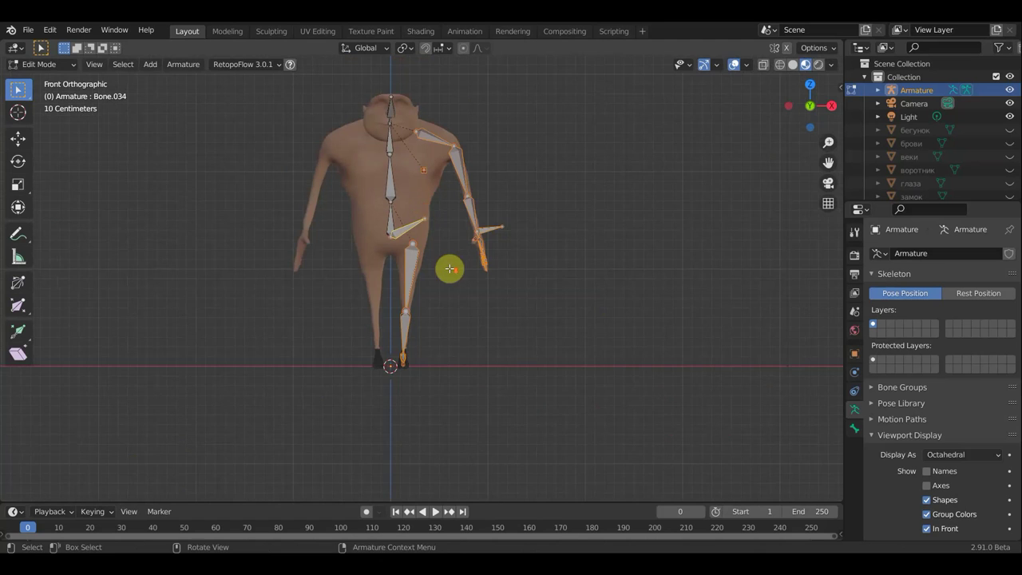
{"action": "key", "text": "shift+d"}
{"action": "right_click", "coordinate": [530, 367]}
{"action": "right_click", "coordinate": [530, 367]}
{"action": "left_click", "coordinate": [586, 424]}
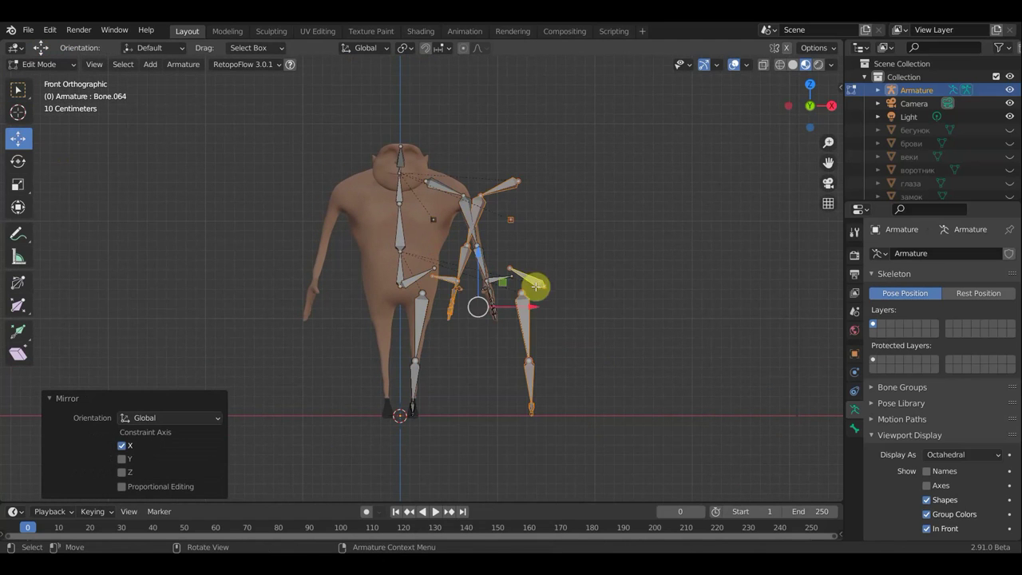
{"action": "key", "text": "g"}
{"action": "key", "text": "x"}
{"action": "left_click", "coordinate": [389, 318]}
Step: Switch the armature back to Object Mode
{"action": "mouse_move", "coordinate": [461, 285]}
{"action": "middle_mouse_down"}
{"action": "mouse_move", "coordinate": [620, 303]}
{"action": "mouse_move", "coordinate": [500, 303]}
{"action": "middle_mouse_up"}
{"action": "key", "text": "KP_1"}
{"action": "left_click", "coordinate": [41, 64]}
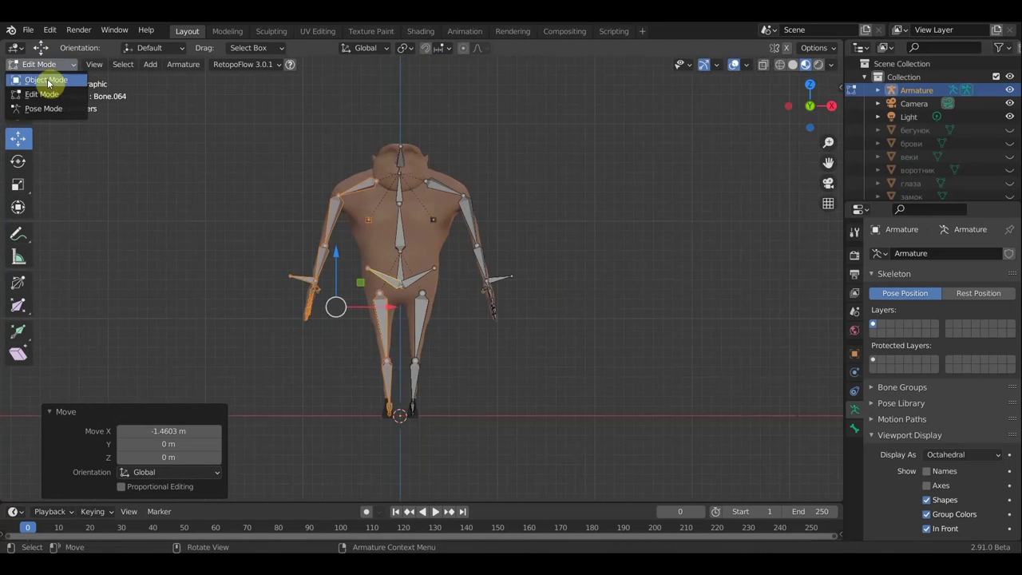
{"action": "left_click", "coordinate": [50, 80]}
Step: Parent the тело body to the Armature using Armature Deform With Automatic Weights
{"action": "key", "text": "ctrl+p"}
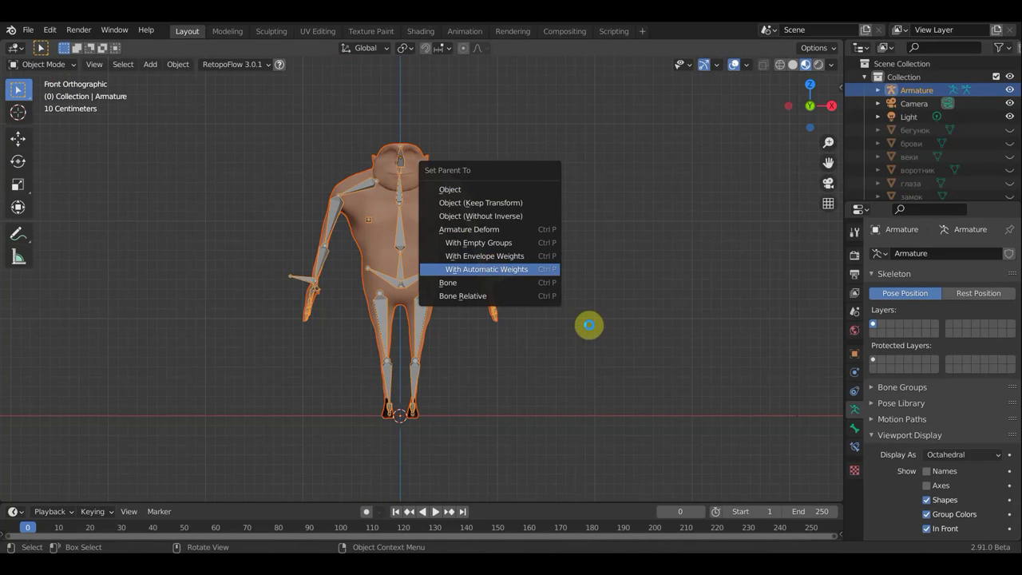
{"action": "key", "text": "Return"}
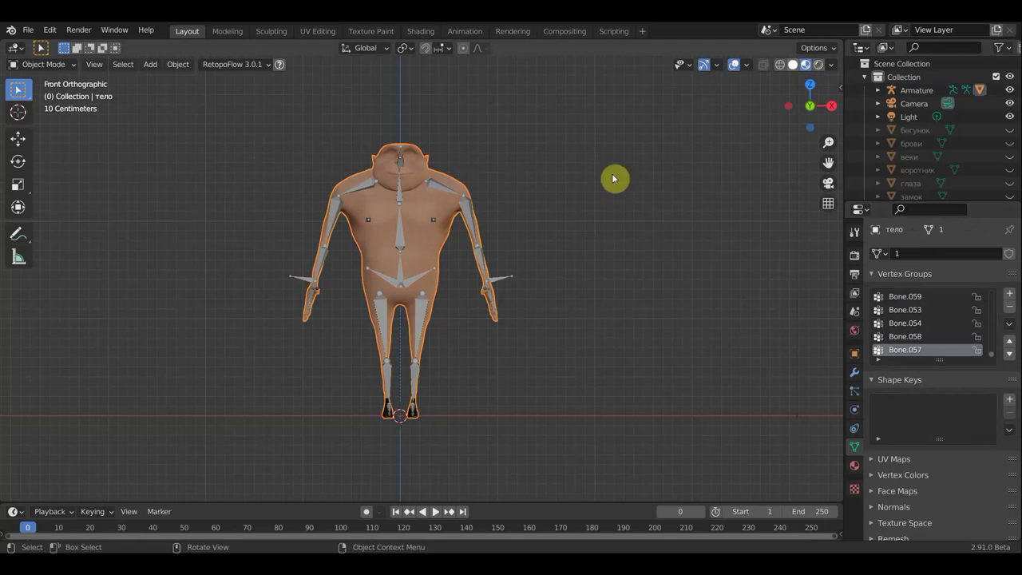
{"action": "scroll", "coordinate": [430, 320], "scroll_direction": "up", "scroll_amount": 2}
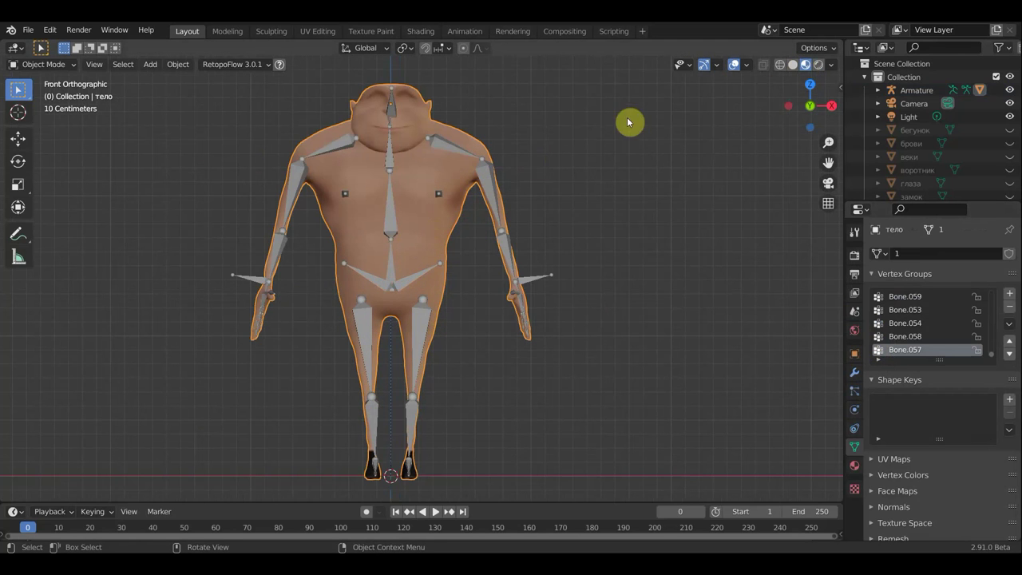
Step: Switch to wireframe and add a Decimate modifier with ratio 0.5 to the body
{"action": "left_click", "coordinate": [780, 66]}
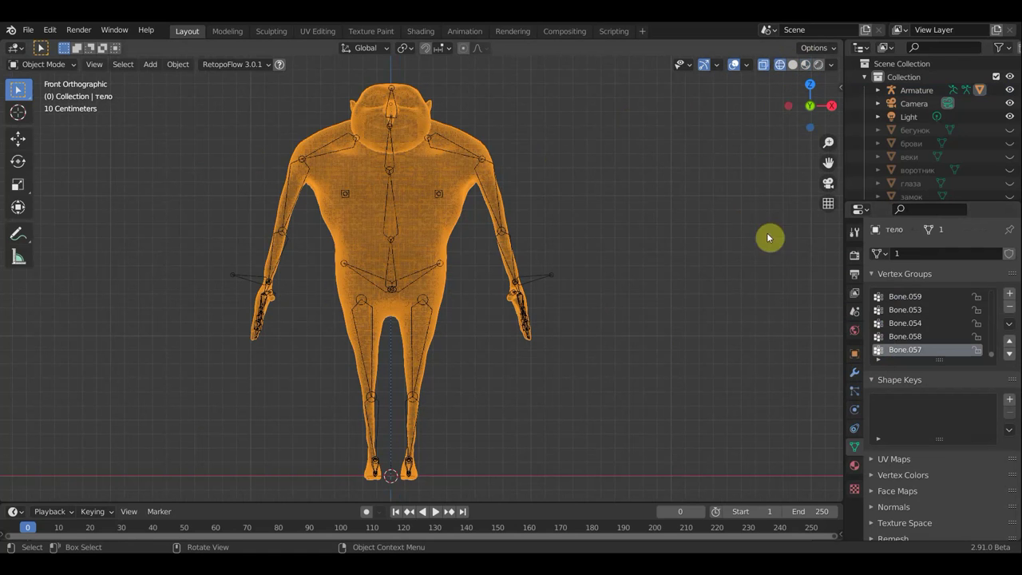
{"action": "left_click", "coordinate": [855, 372]}
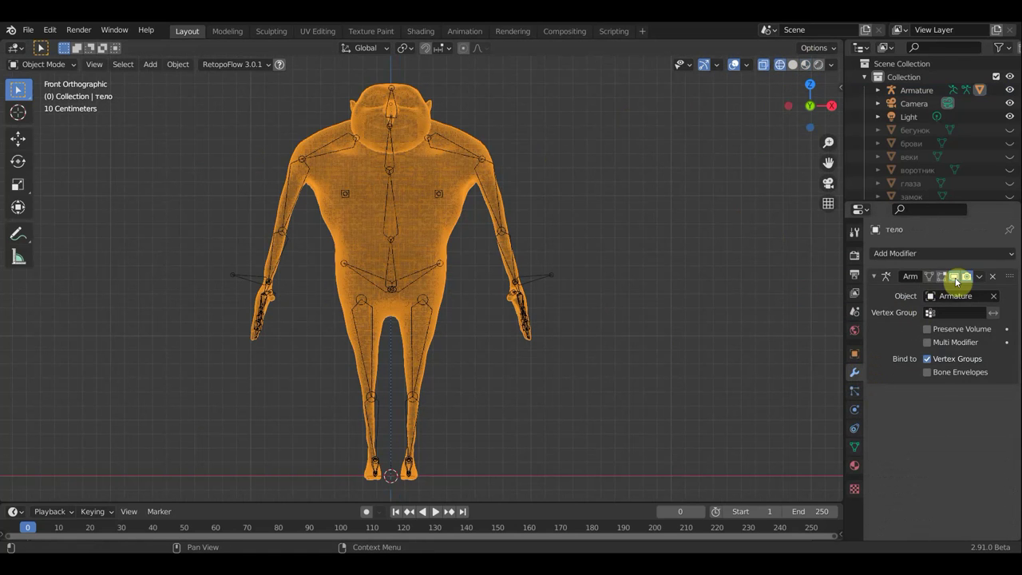
{"action": "left_click", "coordinate": [914, 257]}
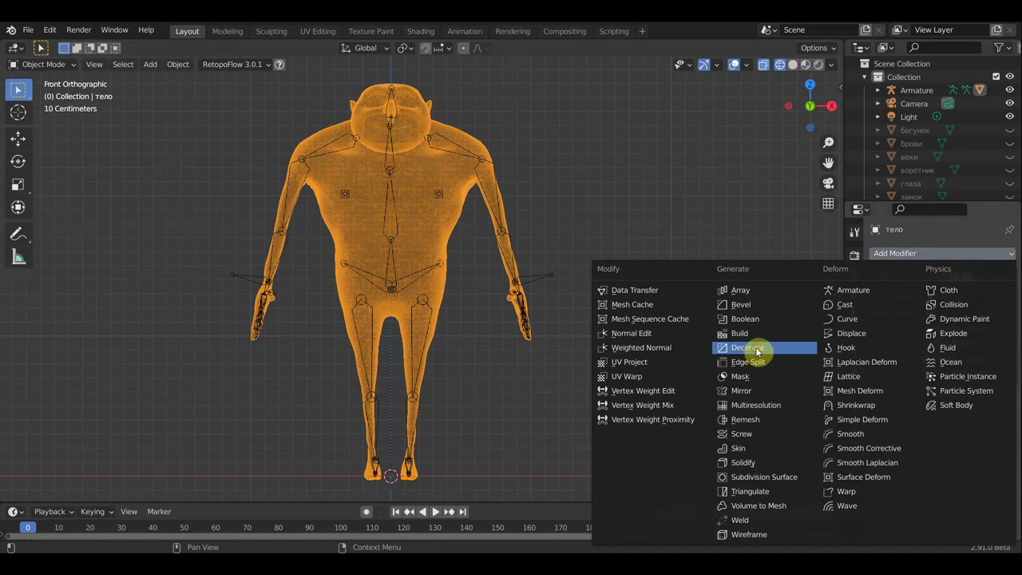
{"action": "left_click", "coordinate": [757, 350]}
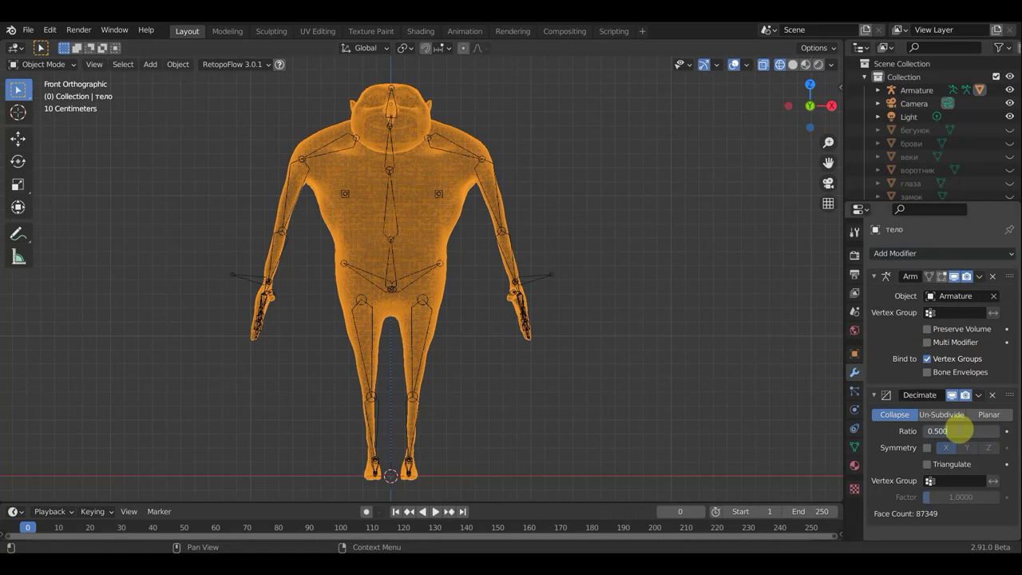
{"action": "type", "text": "0.500"}
{"action": "key", "text": "Return"}
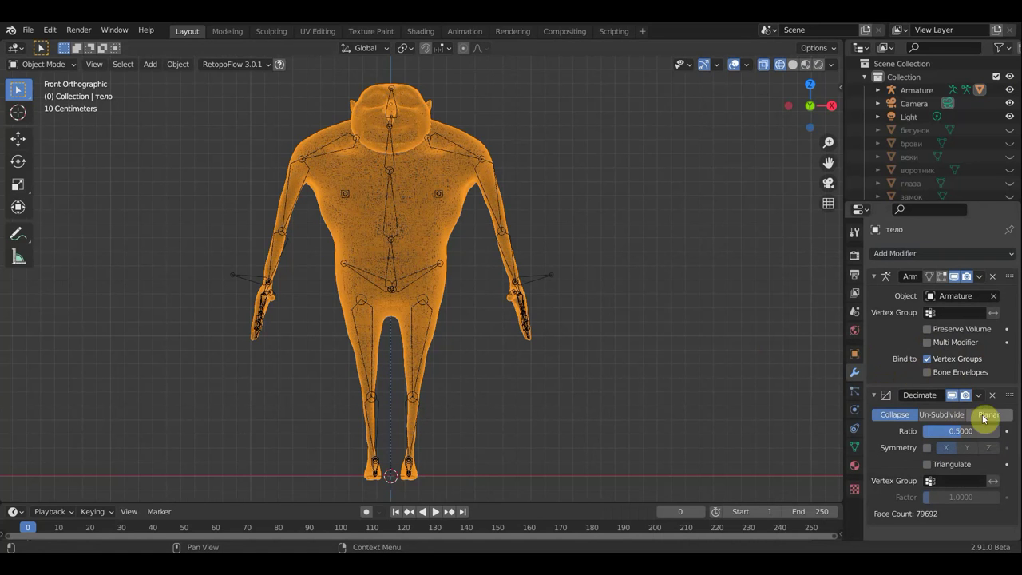
Step: Apply the Decimate modifier, leaving only the Armature modifier
{"action": "left_click", "coordinate": [979, 395]}
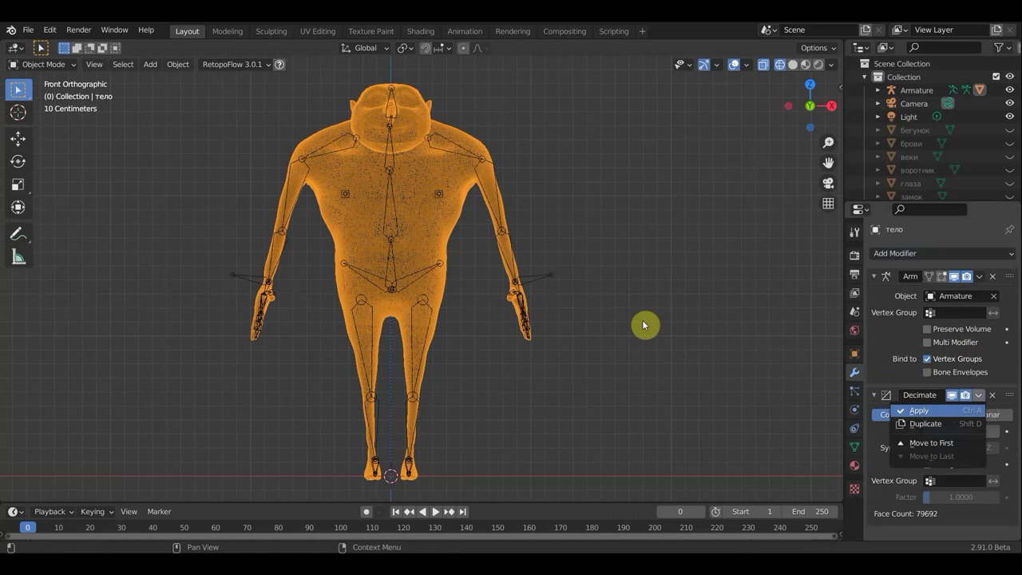
{"action": "key", "text": "Return"}
{"action": "scroll", "coordinate": [584, 336], "scroll_direction": "up", "scroll_amount": 4}
{"action": "scroll", "coordinate": [583, 336], "scroll_direction": "up", "scroll_amount": 2}
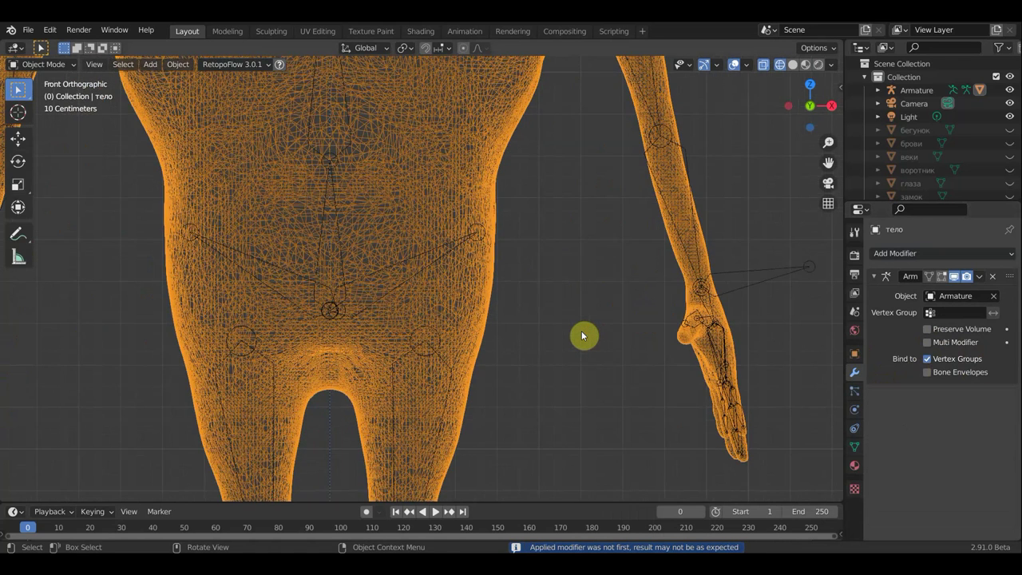
Step: Show the character in Material Preview shading from the front orthographic view
{"action": "scroll", "coordinate": [582, 336], "scroll_direction": "down", "scroll_amount": 3}
{"action": "scroll", "coordinate": [582, 335], "scroll_direction": "down", "scroll_amount": 2}
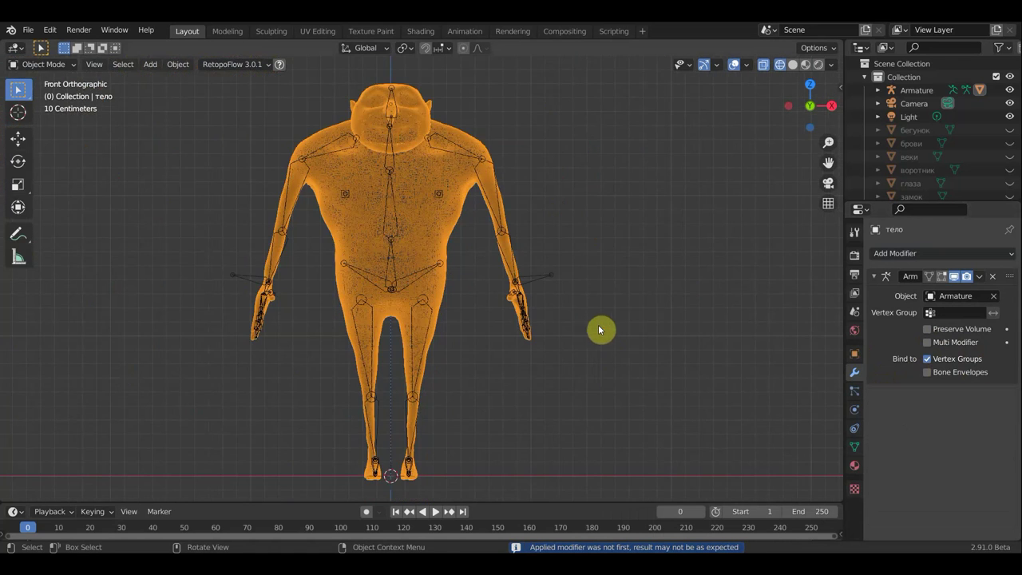
{"action": "left_click", "coordinate": [793, 65]}
{"action": "mouse_move", "coordinate": [606, 235]}
{"action": "middle_mouse_down"}
{"action": "mouse_move", "coordinate": [584, 237]}
{"action": "mouse_move", "coordinate": [603, 209]}
{"action": "middle_mouse_up"}
{"action": "left_click", "coordinate": [806, 65]}
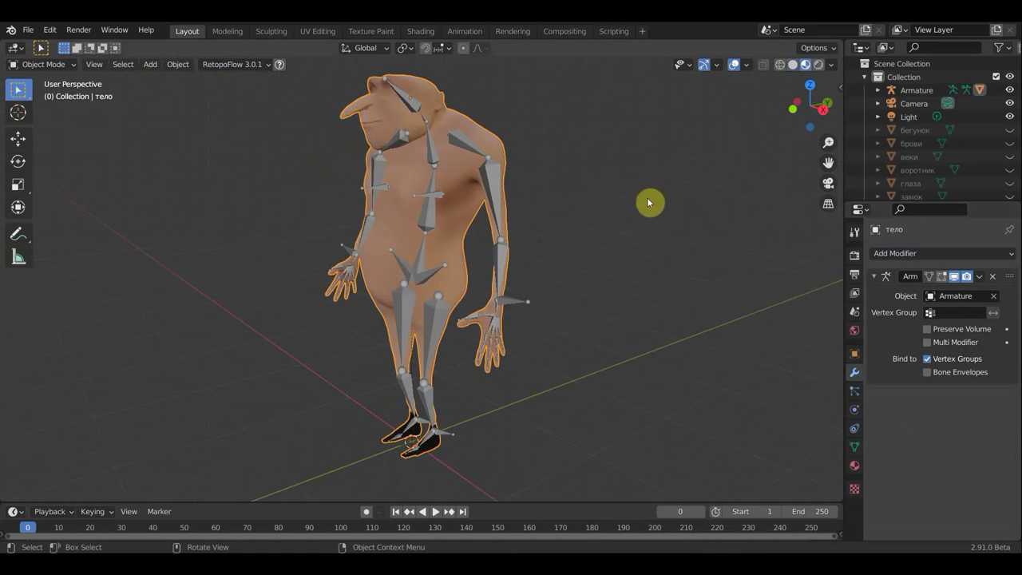
{"action": "mouse_move", "coordinate": [658, 206]}
{"action": "middle_mouse_down"}
{"action": "mouse_move", "coordinate": [748, 205]}
{"action": "mouse_move", "coordinate": [733, 210]}
{"action": "middle_mouse_up"}
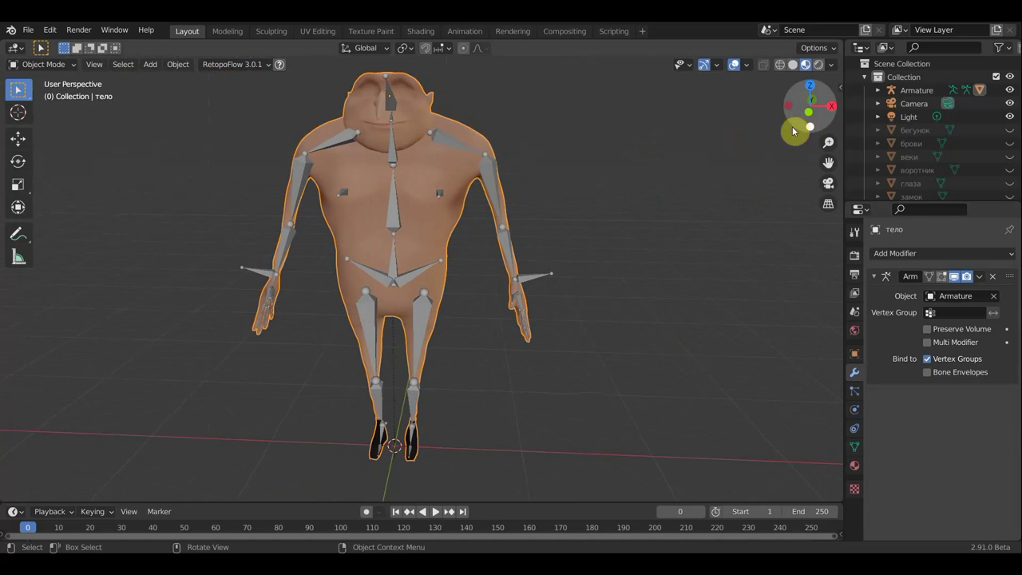
{"action": "key", "text": "KP_1"}
{"action": "scroll", "coordinate": [670, 219], "scroll_direction": "down", "scroll_amount": 1}
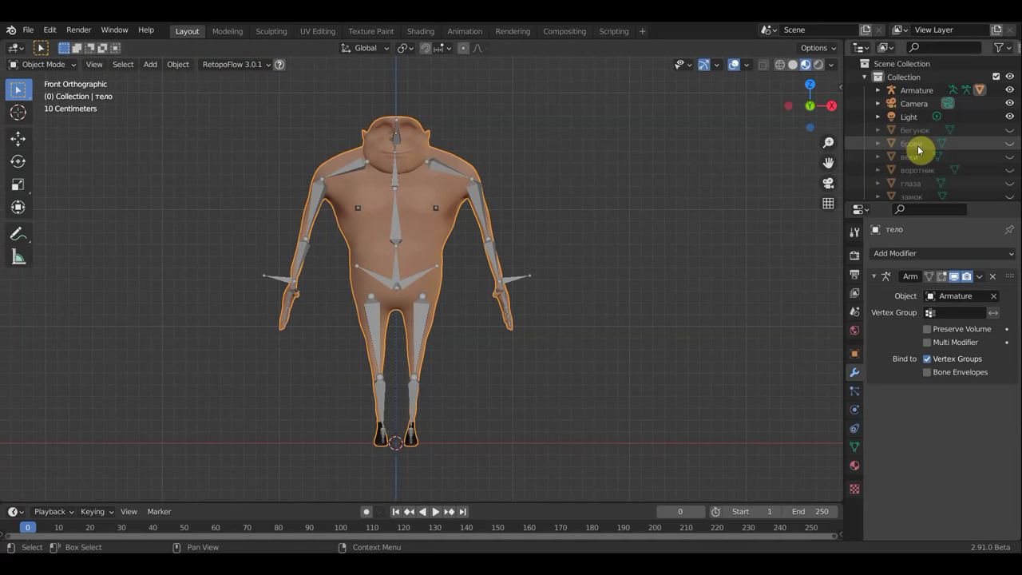
Step: Unhide the брови eyebrows object and centre the head and shoulders in view
{"action": "left_click", "coordinate": [1010, 144]}
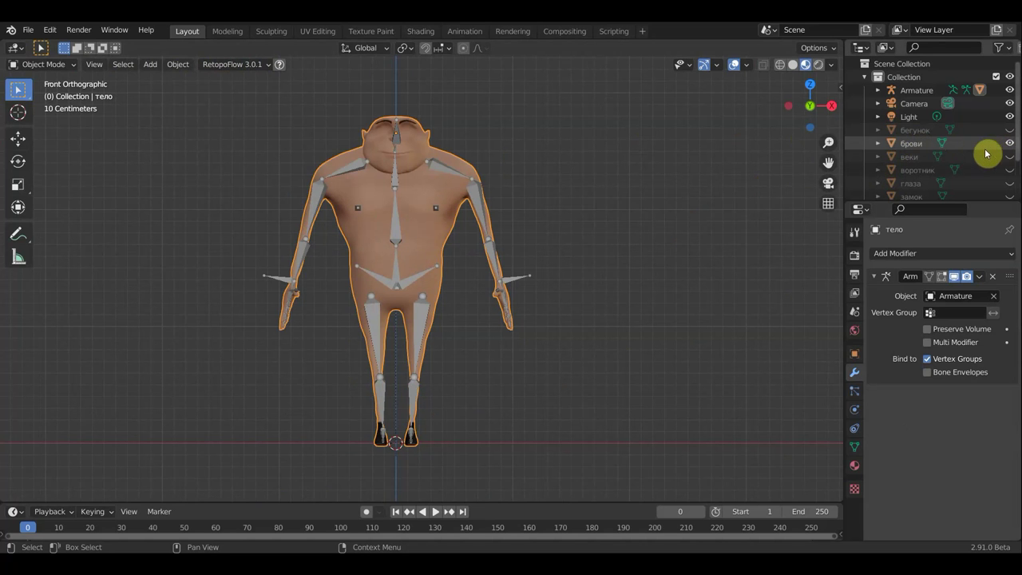
{"action": "scroll", "coordinate": [605, 270], "scroll_direction": "up", "scroll_amount": 1}
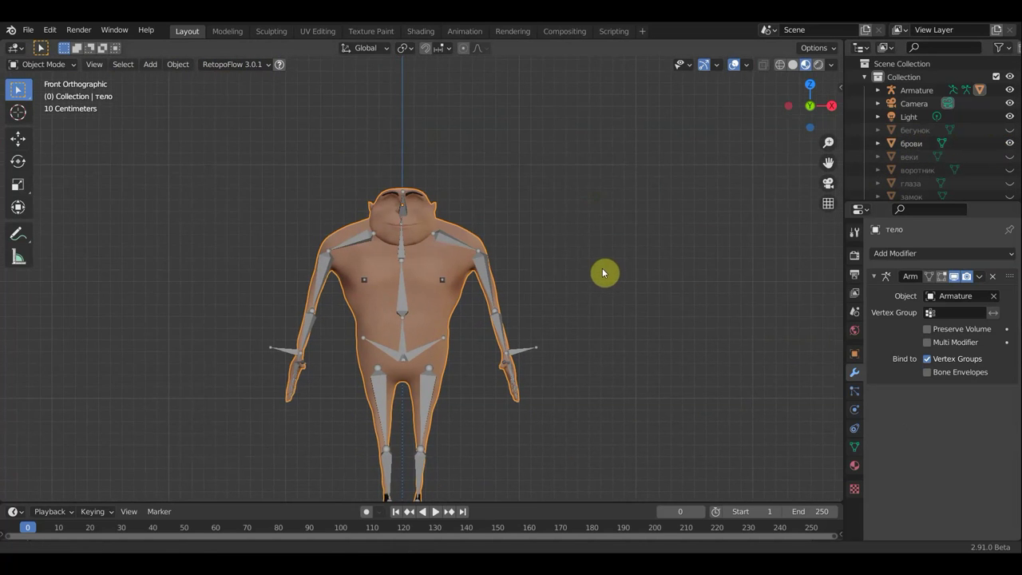
{"action": "scroll", "coordinate": [568, 255], "scroll_direction": "up", "scroll_amount": 3}
{"action": "scroll", "coordinate": [567, 246], "scroll_direction": "up", "scroll_amount": 2}
{"action": "middle_click_drag", "start_coordinate": [567, 247], "coordinate": [631, 372], "text": "shift"}
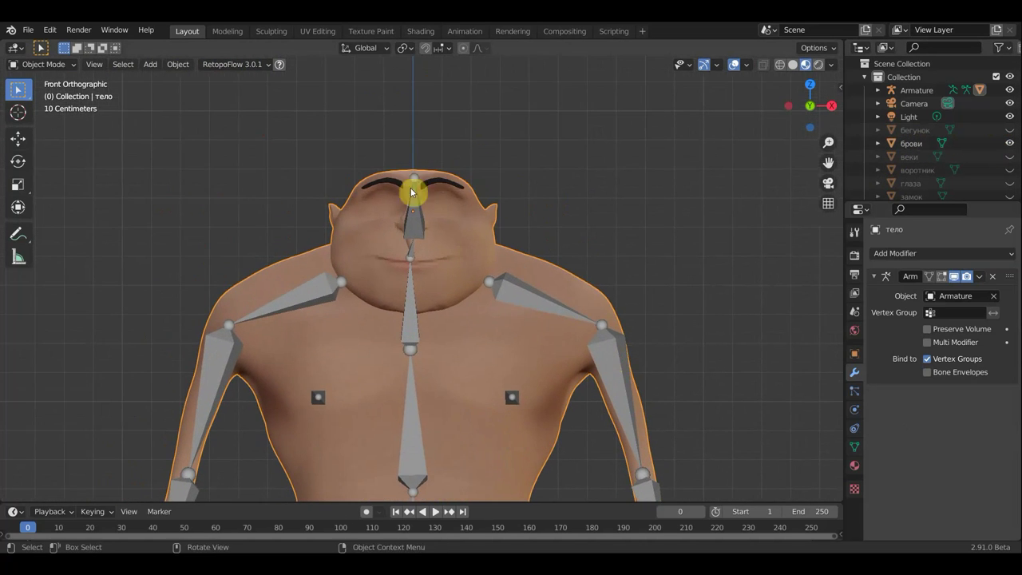
Step: Bone-parent the брови eyebrows to the head bone Bone.004 in Pose Mode
{"action": "left_click", "coordinate": [397, 189]}
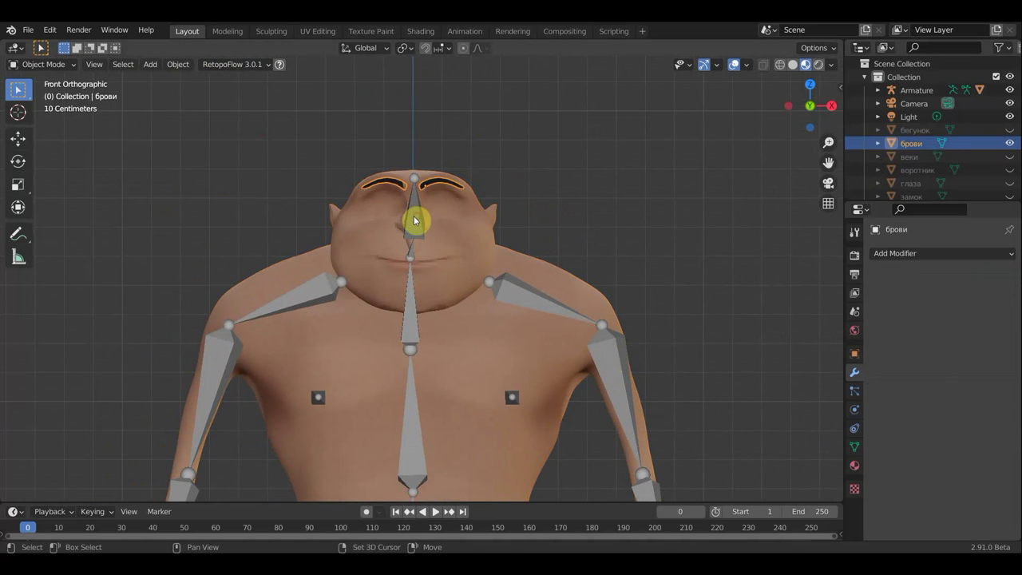
{"action": "left_click", "coordinate": [417, 221], "text": "shift"}
{"action": "left_click", "coordinate": [61, 67]}
{"action": "left_click", "coordinate": [48, 104]}
{"action": "left_click", "coordinate": [421, 222]}
{"action": "key", "text": "ctrl+p"}
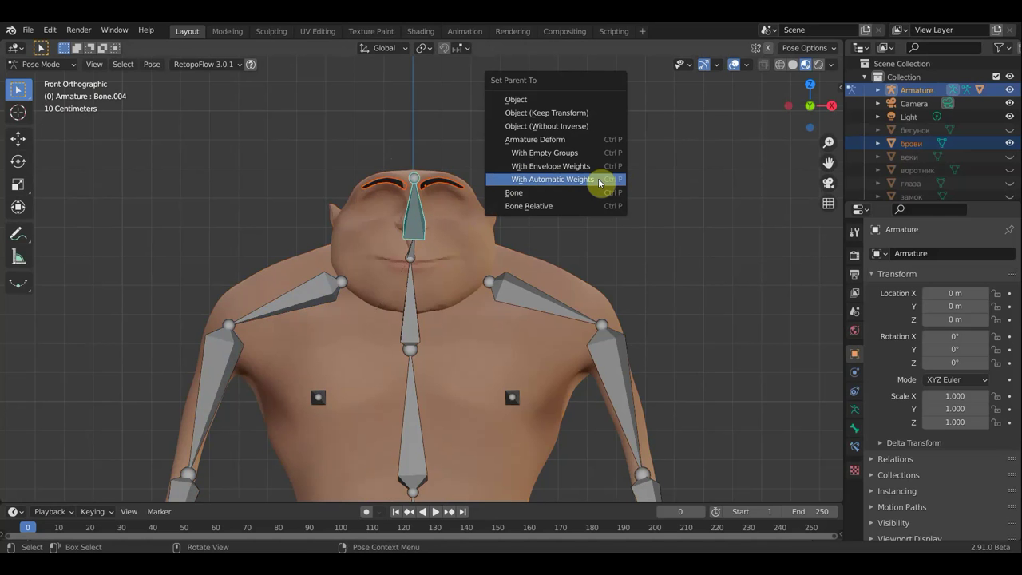
{"action": "left_click", "coordinate": [550, 198]}
Step: Return the armature to Object Mode and reselect the Armature
{"action": "middle_click_drag", "start_coordinate": [559, 199], "coordinate": [422, 224]}
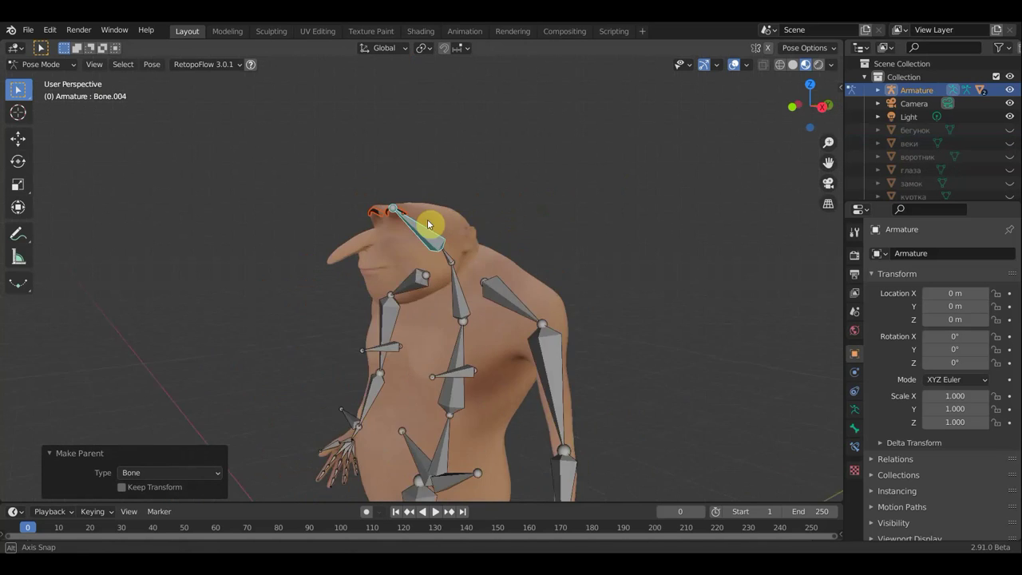
{"action": "left_click", "coordinate": [42, 64]}
{"action": "left_click", "coordinate": [48, 78]}
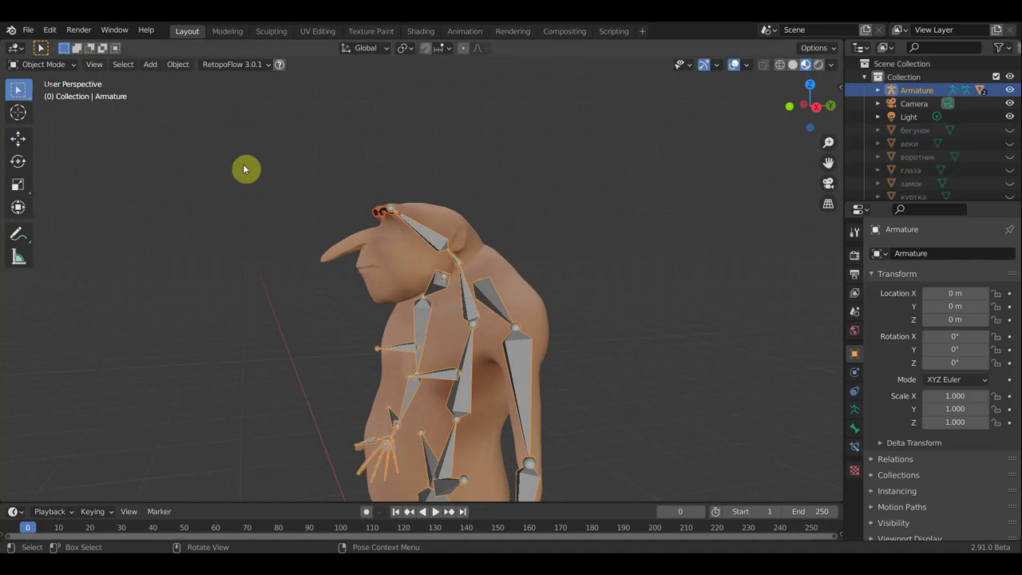
{"action": "left_click", "coordinate": [426, 242]}
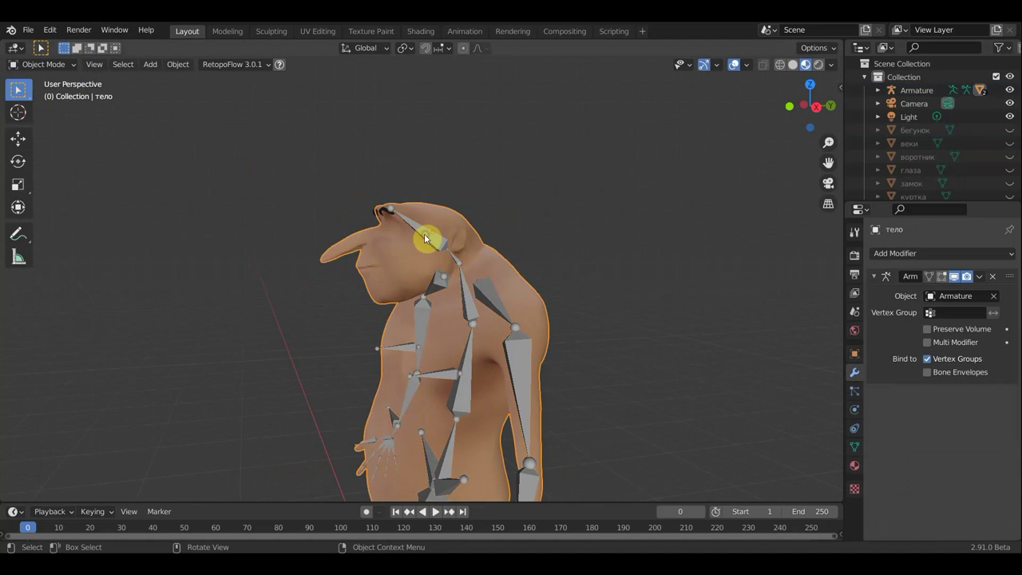
{"action": "left_click", "coordinate": [426, 238]}
{"action": "left_click", "coordinate": [48, 65]}
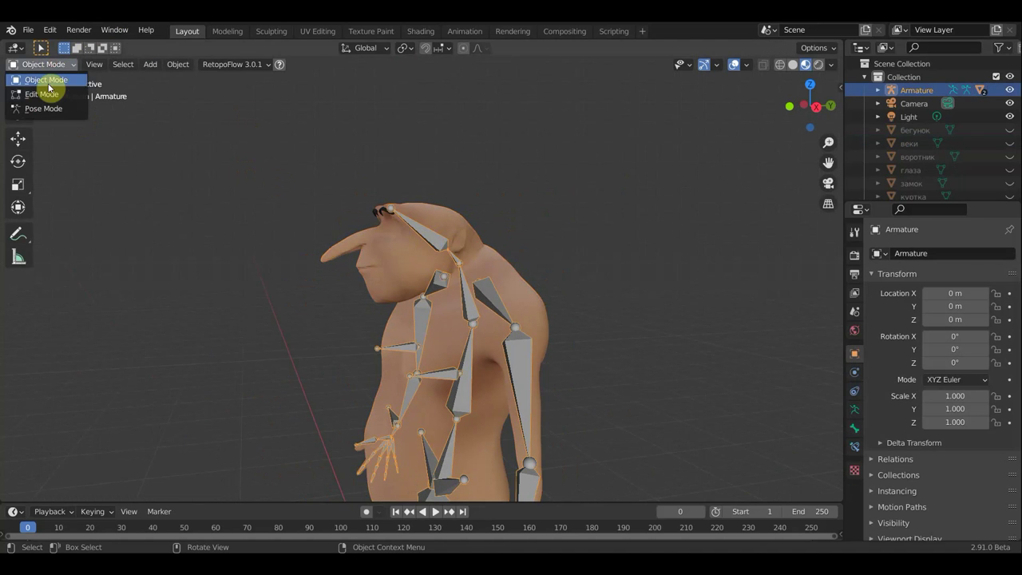
{"action": "left_click", "coordinate": [43, 108]}
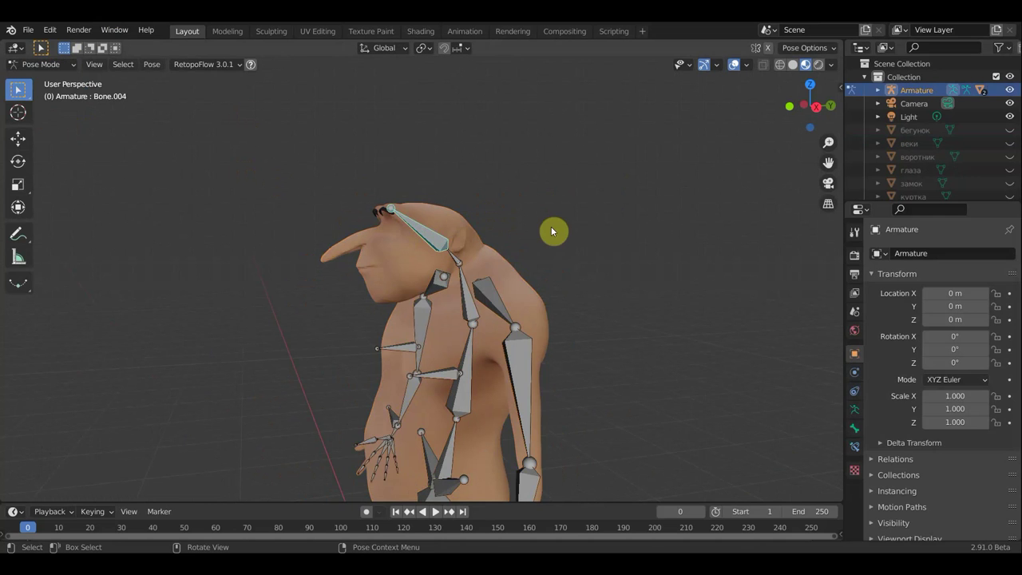
{"action": "key", "text": "KP_3"}
{"action": "key", "text": "r"}
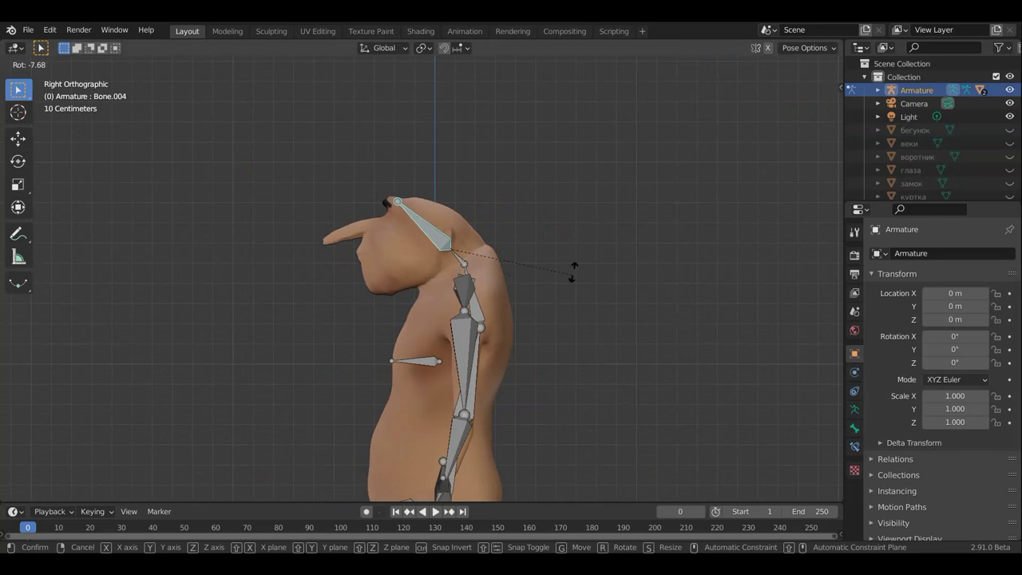
{"action": "left_click", "coordinate": [571, 272]}
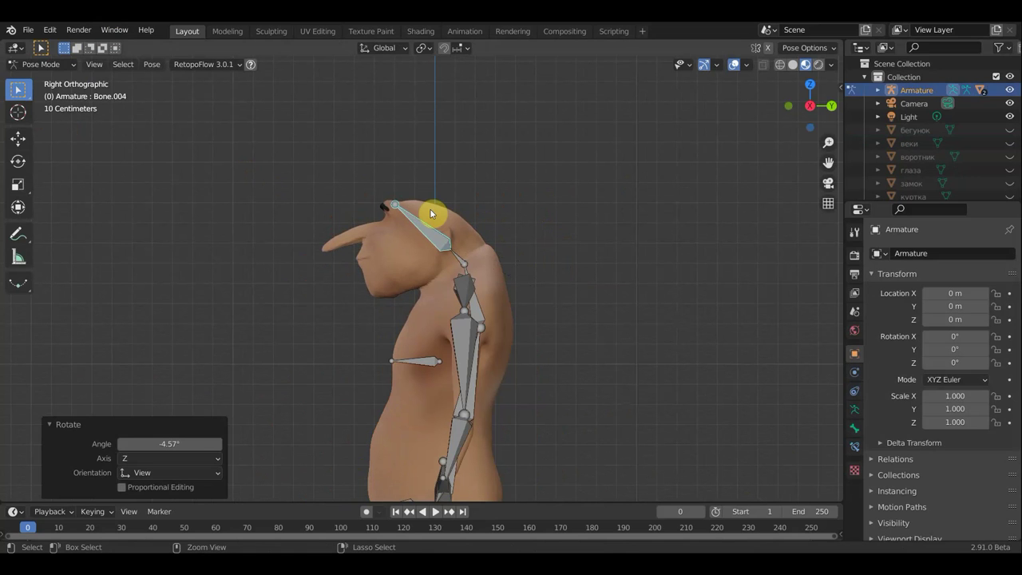
{"action": "key", "text": "ctrl+z"}
{"action": "left_click", "coordinate": [51, 65]}
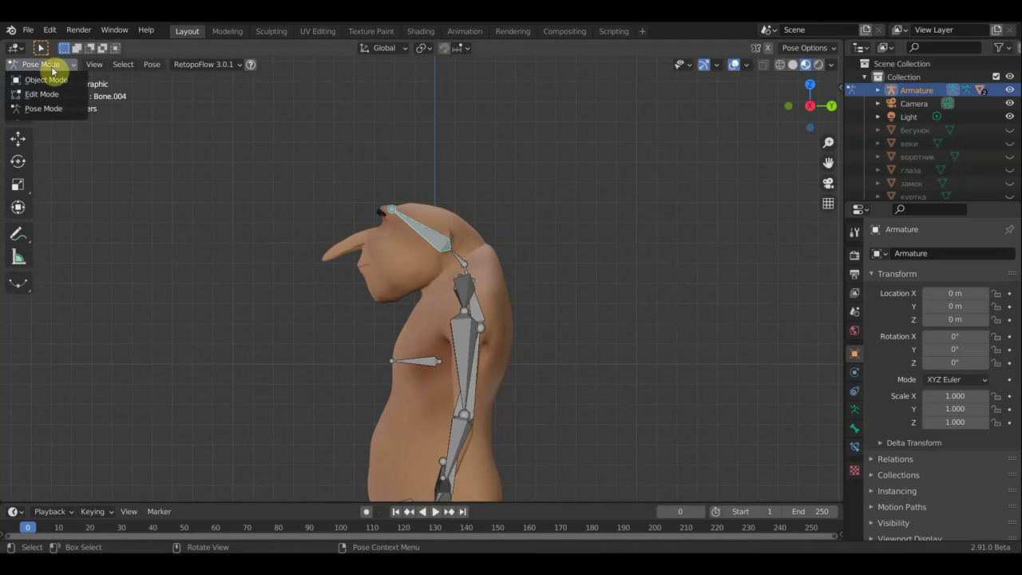
{"action": "left_click", "coordinate": [46, 79]}
{"action": "middle_click_drag", "start_coordinate": [563, 239], "coordinate": [663, 253]}
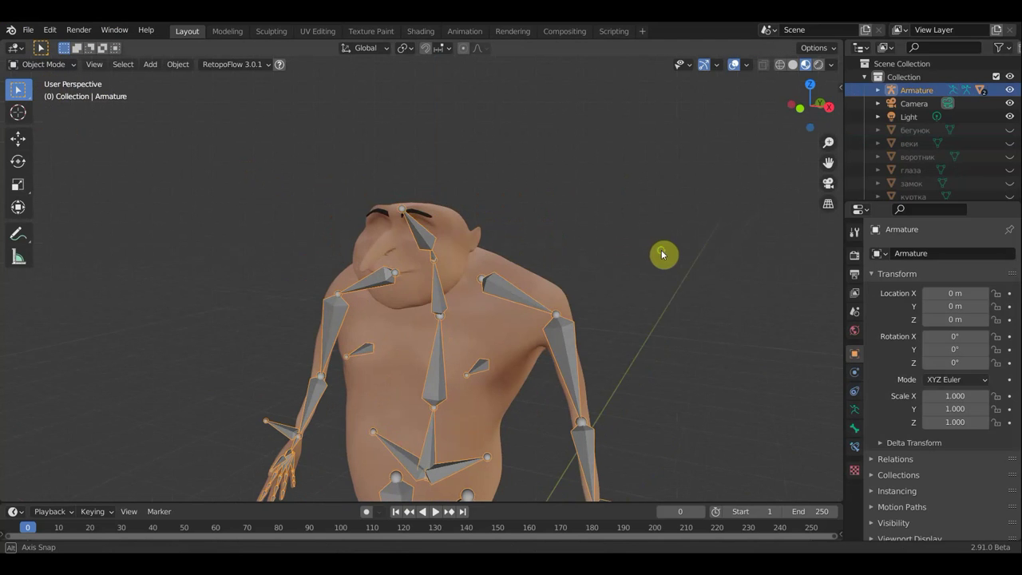
{"action": "key", "text": "KP_1"}
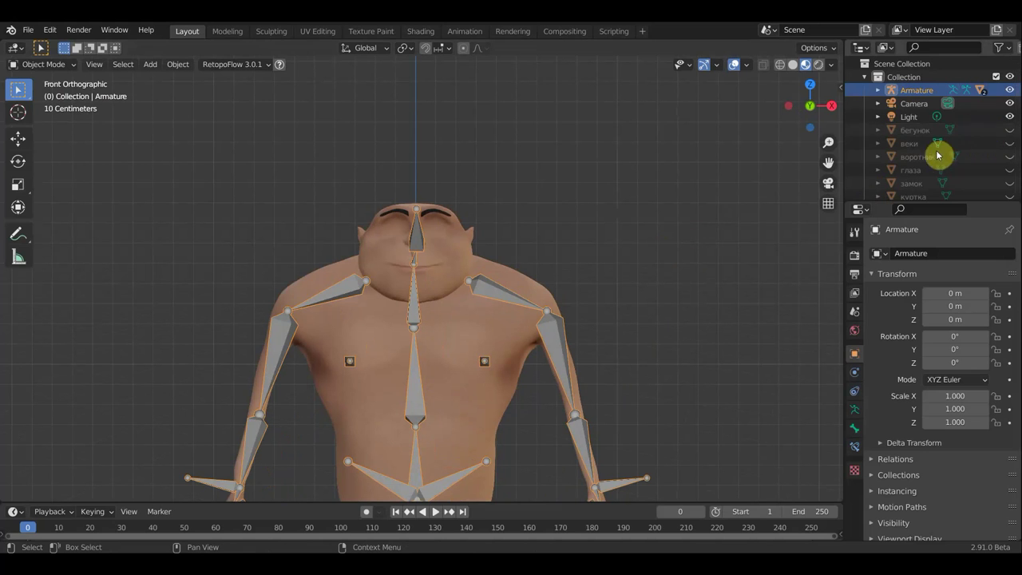
Step: Unhide веки, select it with the Armature active, and enter Pose Mode
{"action": "left_click", "coordinate": [1011, 146]}
{"action": "scroll", "coordinate": [432, 217], "scroll_direction": "up", "scroll_amount": 1}
{"action": "left_click", "coordinate": [431, 217]}
{"action": "left_click", "coordinate": [415, 229], "text": "shift"}
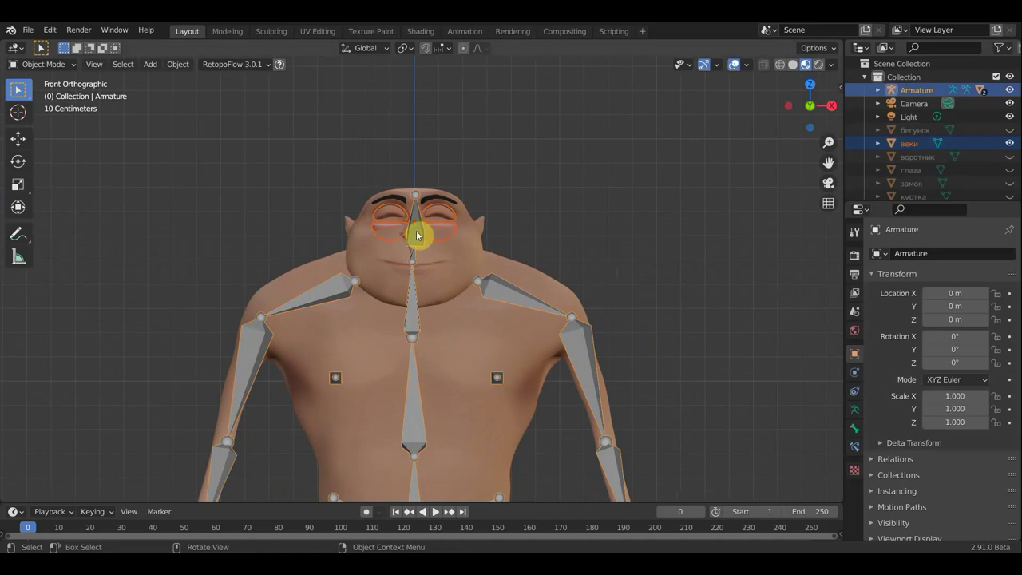
{"action": "left_click", "coordinate": [53, 65]}
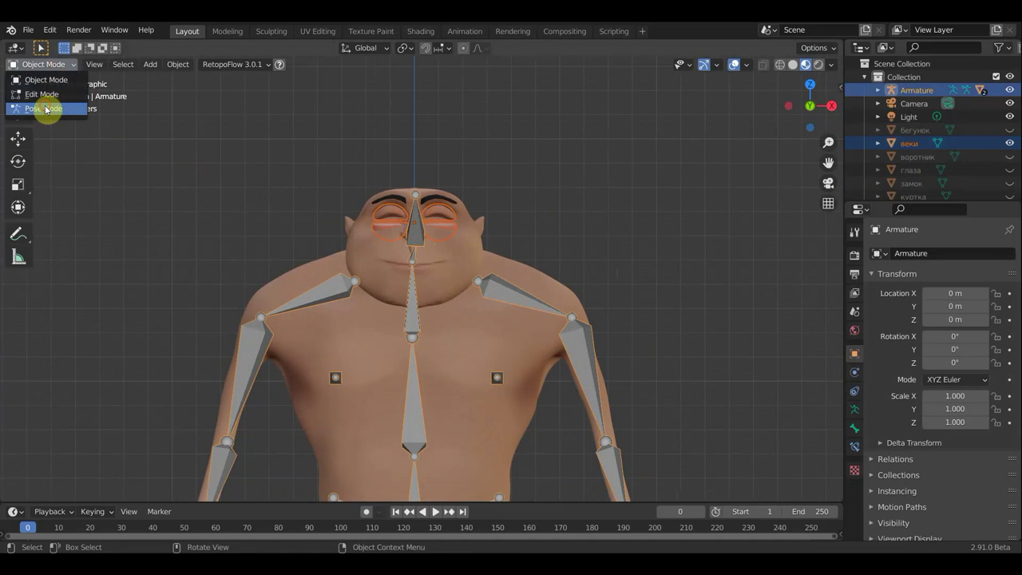
{"action": "left_click", "coordinate": [43, 109]}
Step: Bone-parent веки to head bone Bone.004 and switch back to Object Mode
{"action": "left_click", "coordinate": [396, 218]}
{"action": "key", "text": "ctrl+p"}
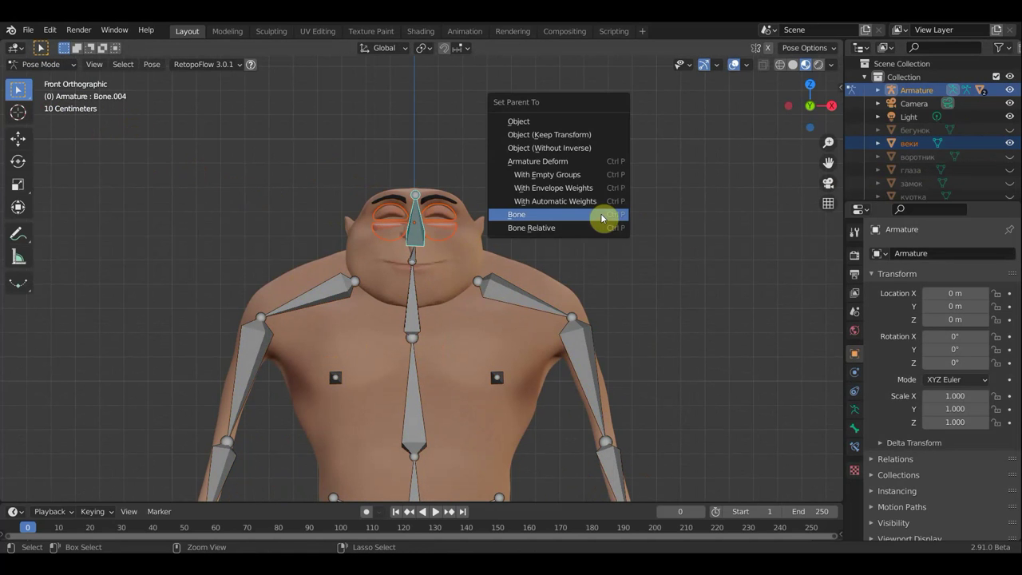
{"action": "left_click", "coordinate": [602, 214]}
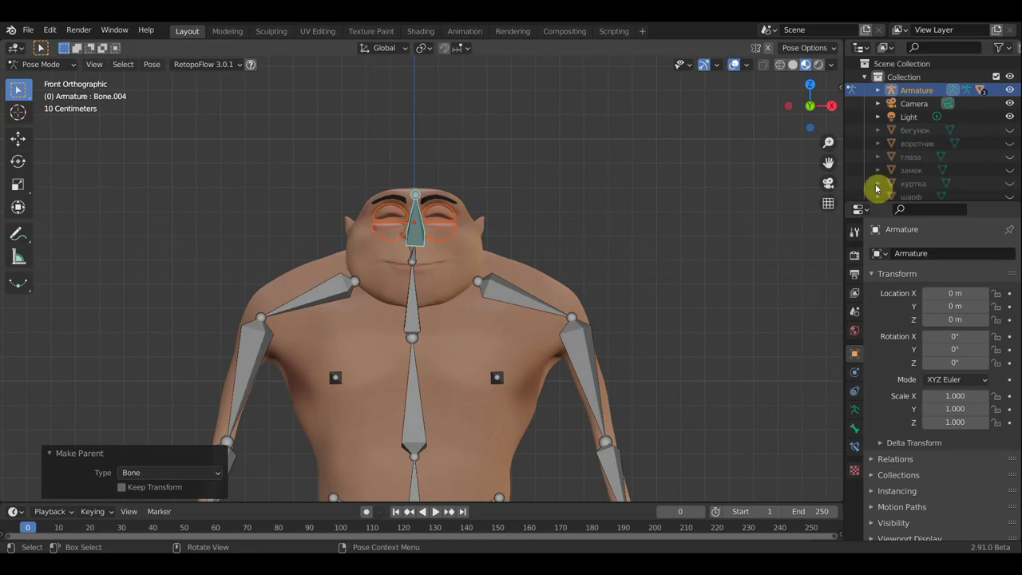
{"action": "left_click", "coordinate": [43, 64]}
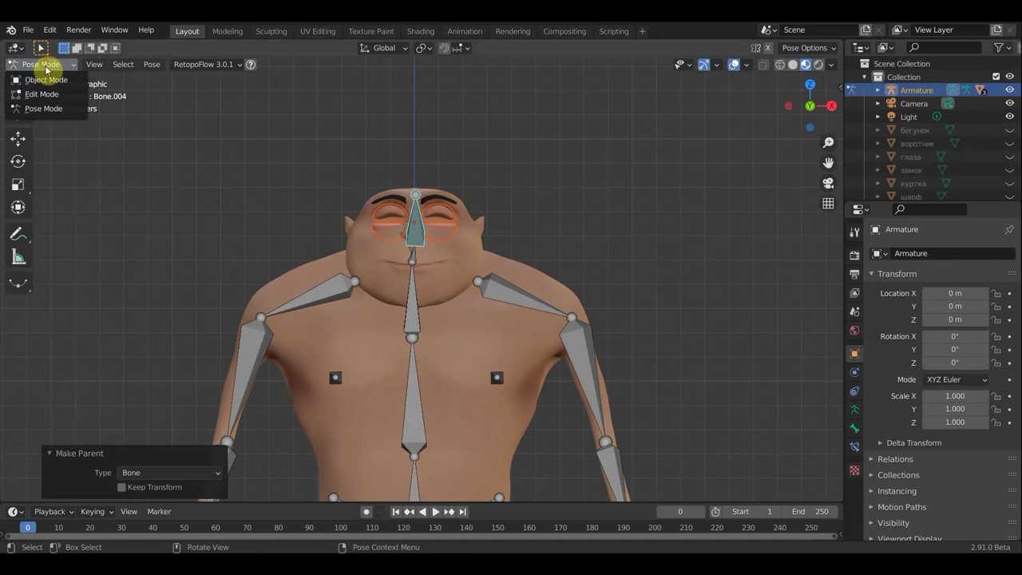
{"action": "left_click", "coordinate": [44, 79]}
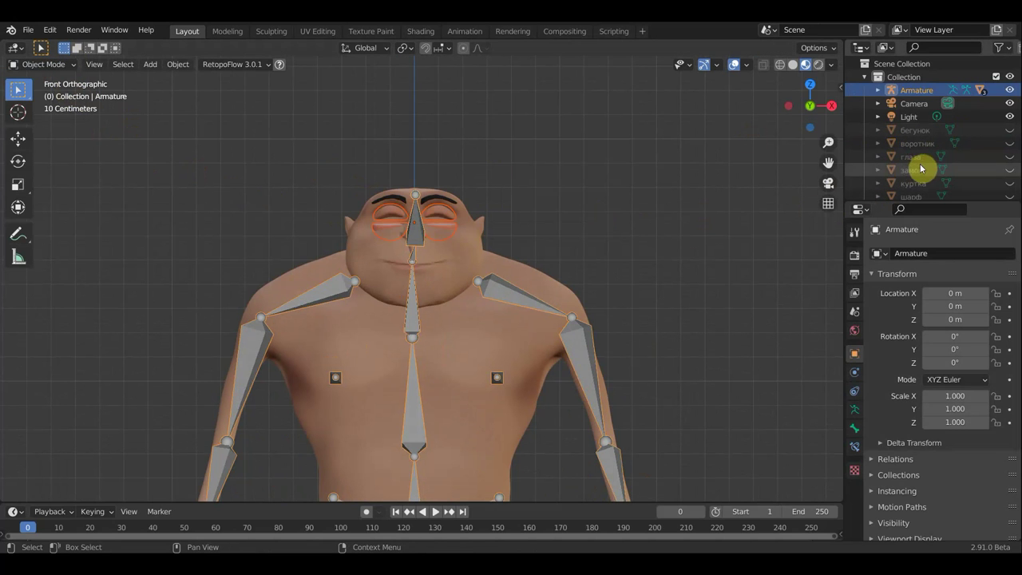
Step: Unhide глаза, select it with the Armature active, and enter Pose Mode
{"action": "left_click", "coordinate": [1009, 158]}
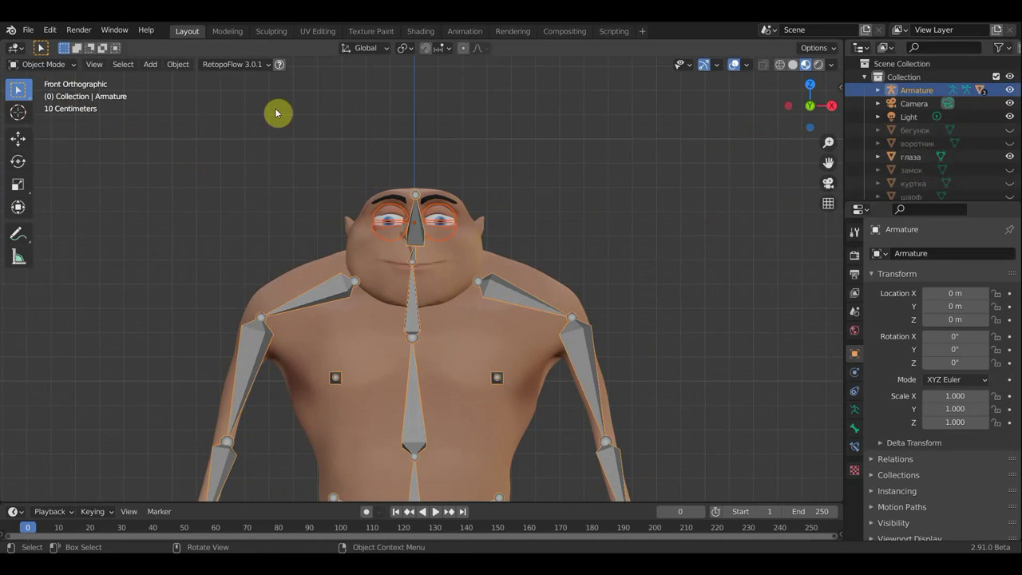
{"action": "left_click", "coordinate": [384, 225]}
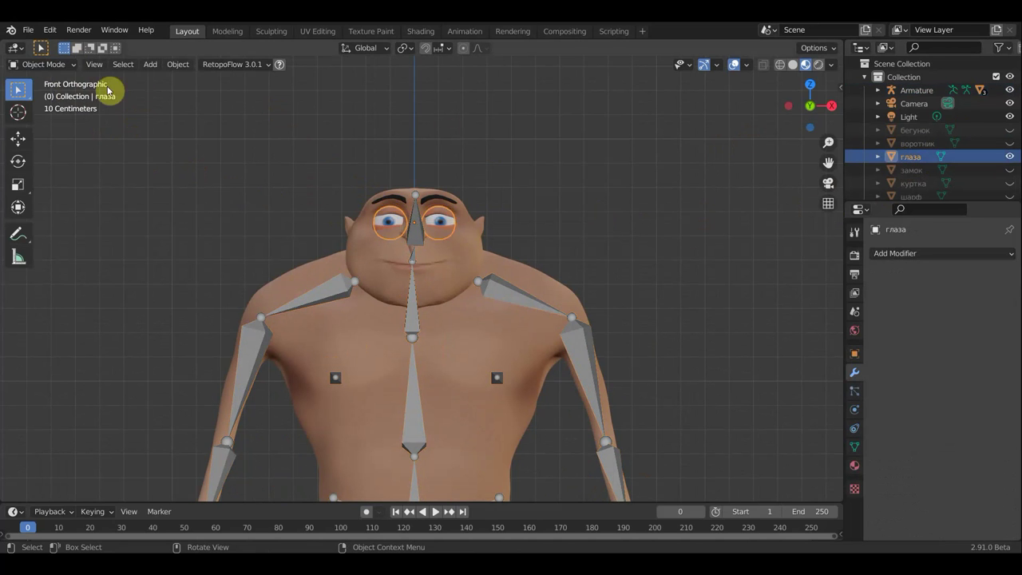
{"action": "left_click", "coordinate": [42, 64]}
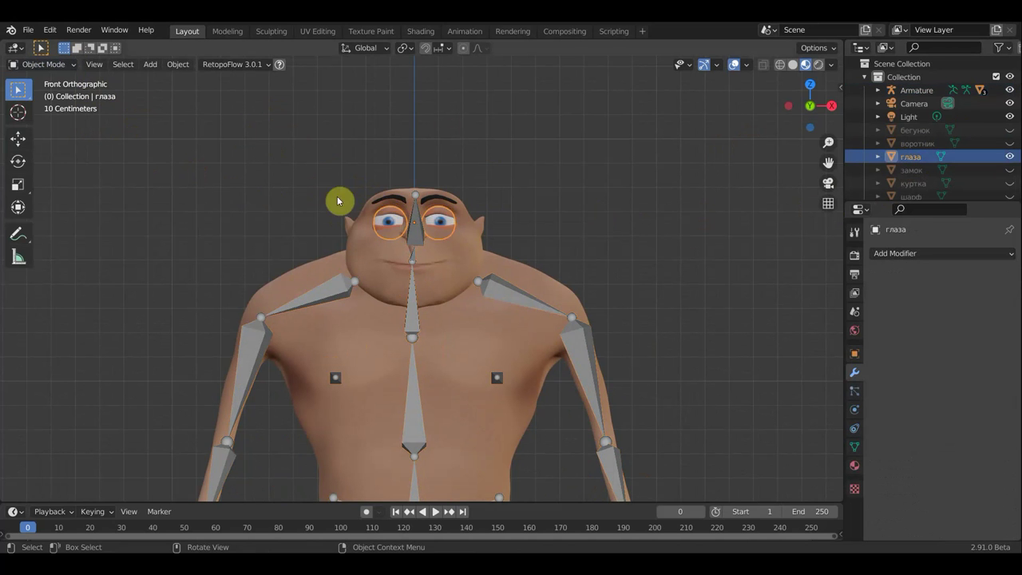
{"action": "left_click", "coordinate": [413, 232], "text": "shift"}
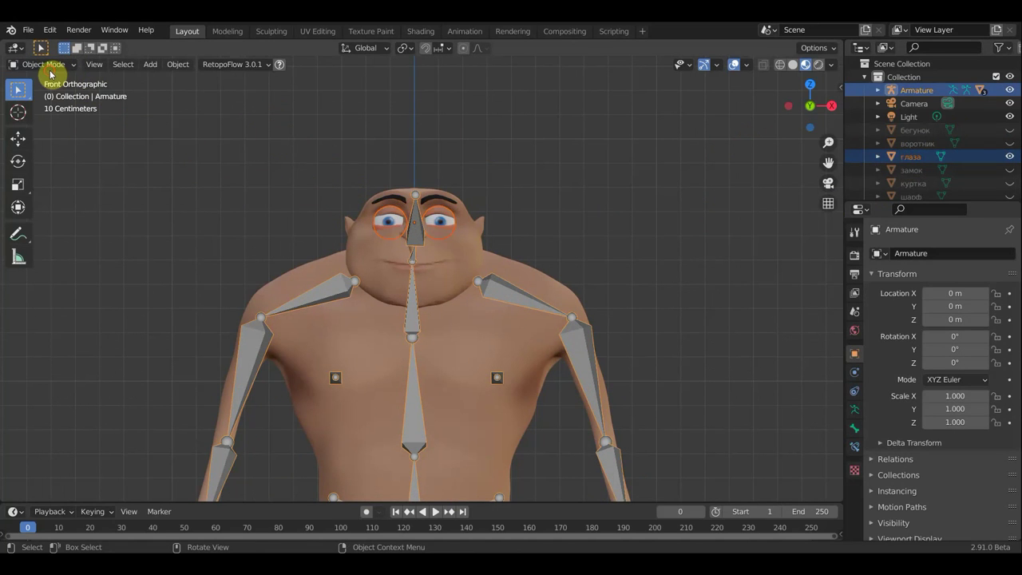
{"action": "key", "text": "alt+a"}
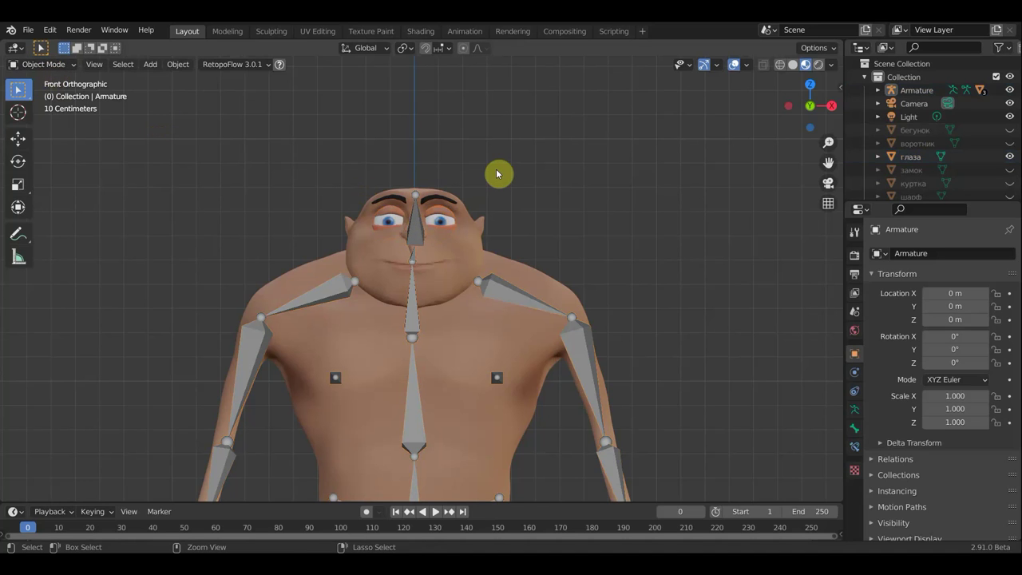
{"action": "key", "text": "ctrl+z"}
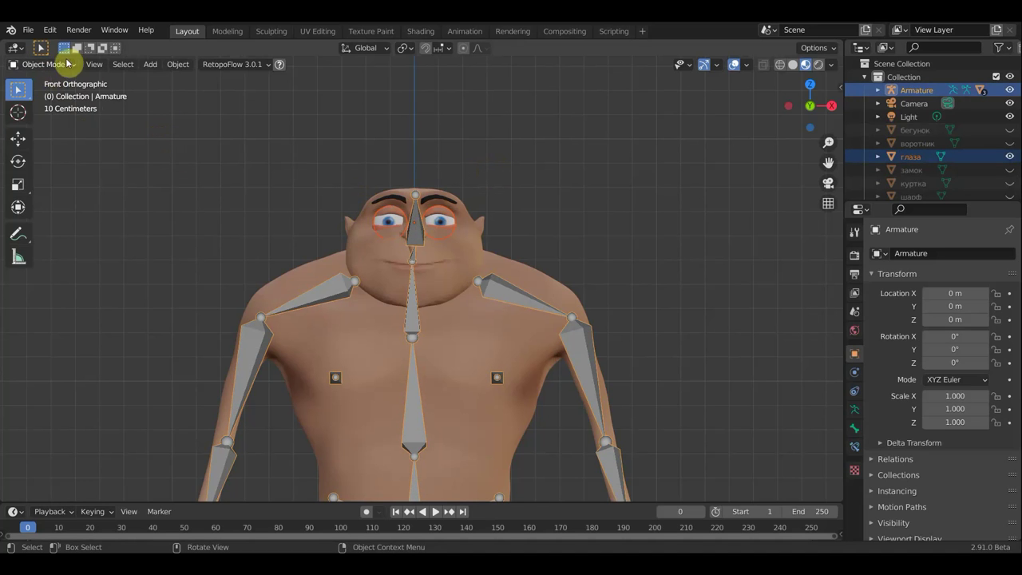
{"action": "left_click", "coordinate": [70, 64]}
{"action": "left_click", "coordinate": [50, 106]}
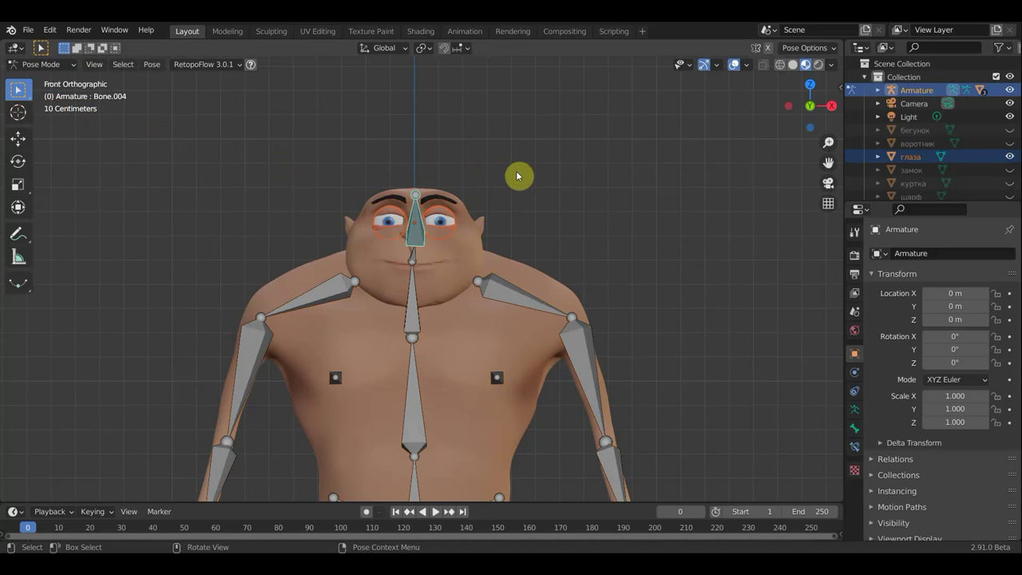
Step: Bone-parent глаза to head bone Bone.004 and return to Object Mode
{"action": "key", "text": "ctrl+p"}
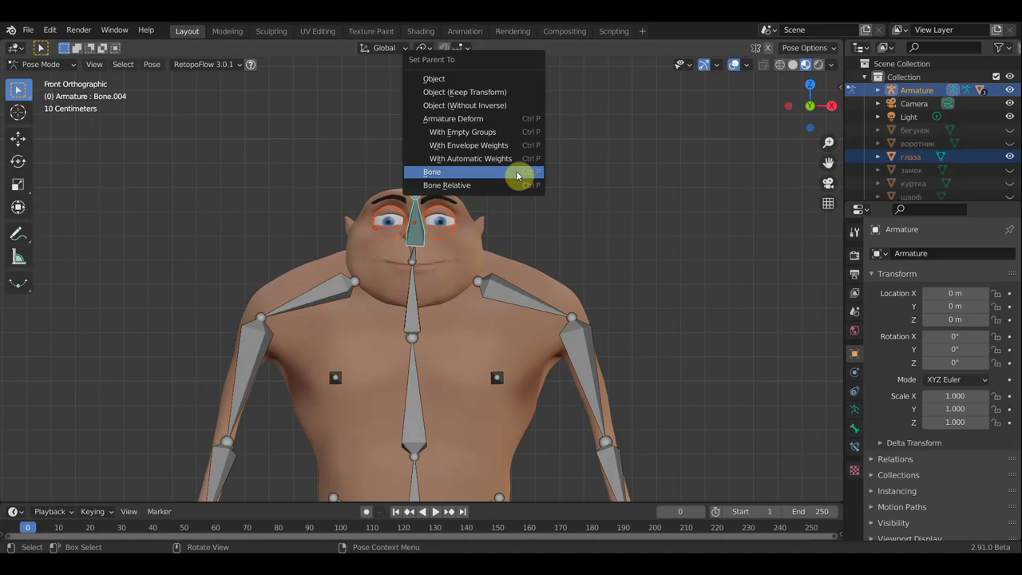
{"action": "left_click", "coordinate": [517, 176]}
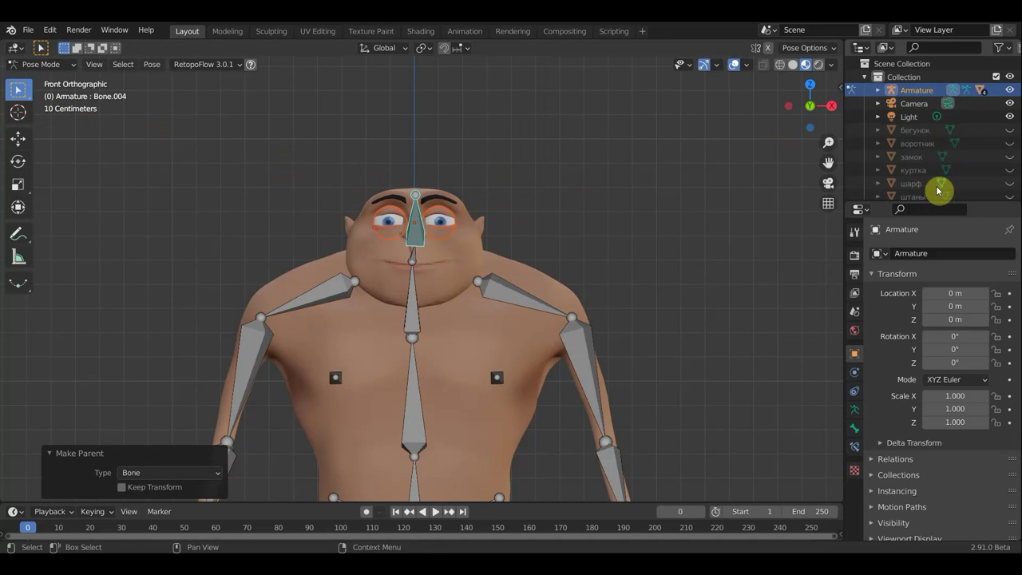
{"action": "scroll", "coordinate": [938, 190], "scroll_direction": "down", "scroll_amount": 1}
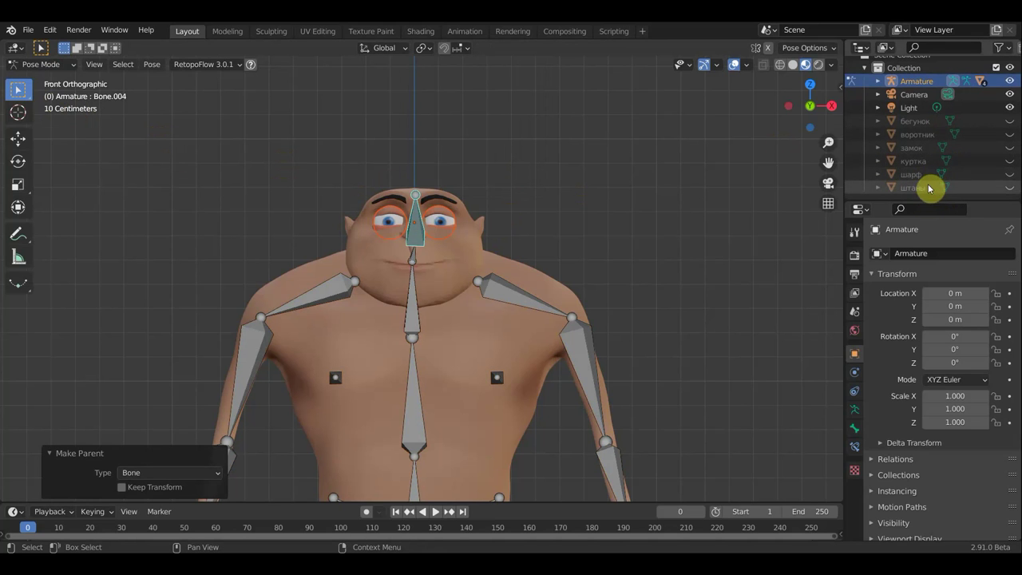
{"action": "scroll", "coordinate": [931, 185], "scroll_direction": "up", "scroll_amount": 1}
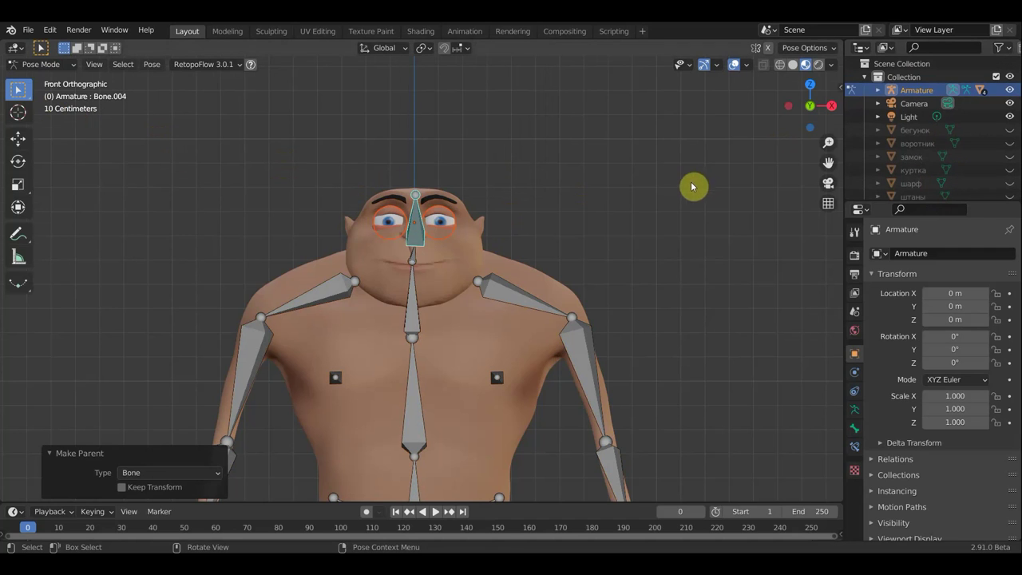
{"action": "scroll", "coordinate": [695, 185], "scroll_direction": "down", "scroll_amount": 1}
{"action": "left_click", "coordinate": [45, 64]}
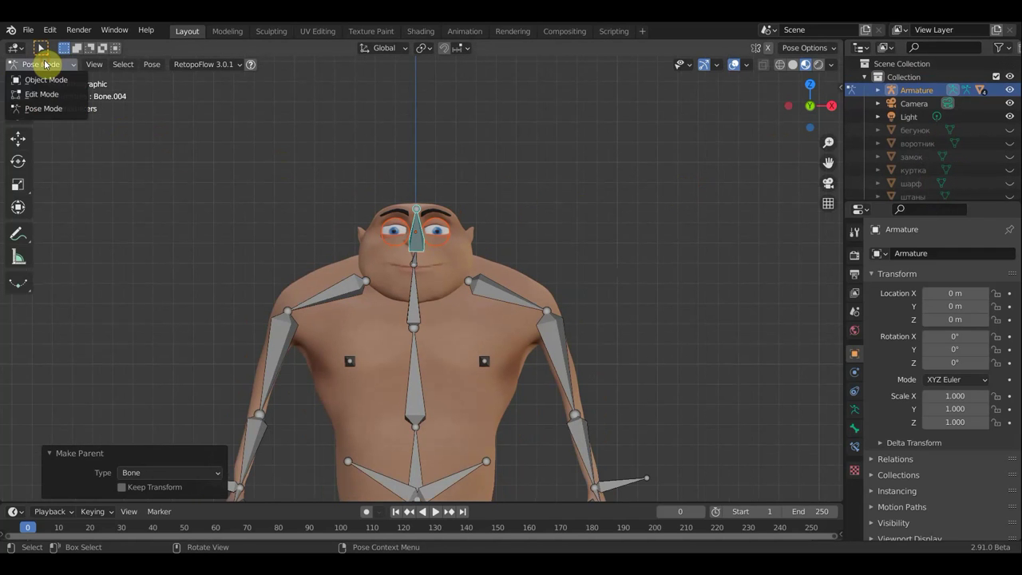
{"action": "left_click", "coordinate": [46, 80]}
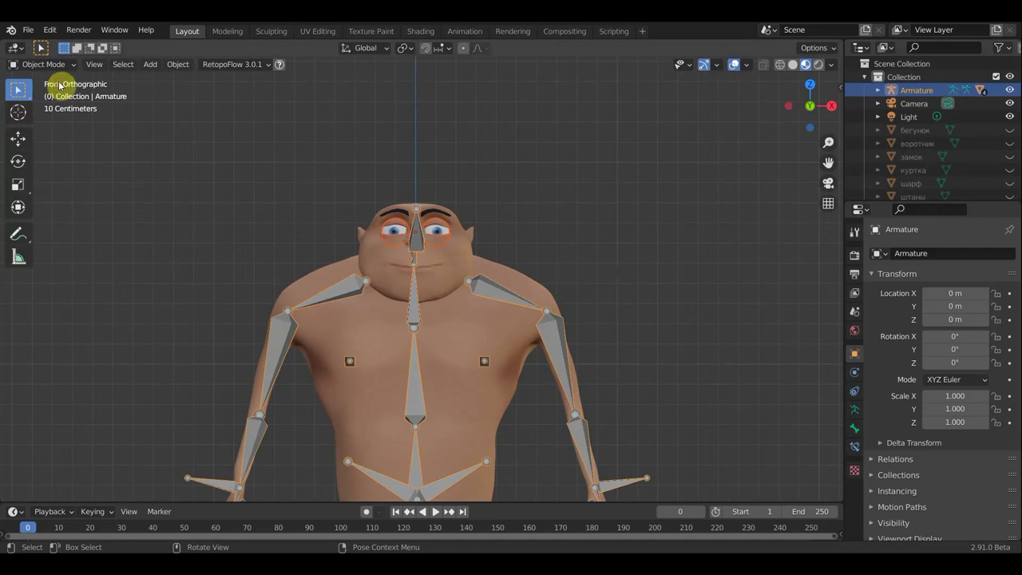
{"action": "left_click", "coordinate": [415, 237]}
{"action": "left_click", "coordinate": [417, 240]}
{"action": "left_click", "coordinate": [47, 65]}
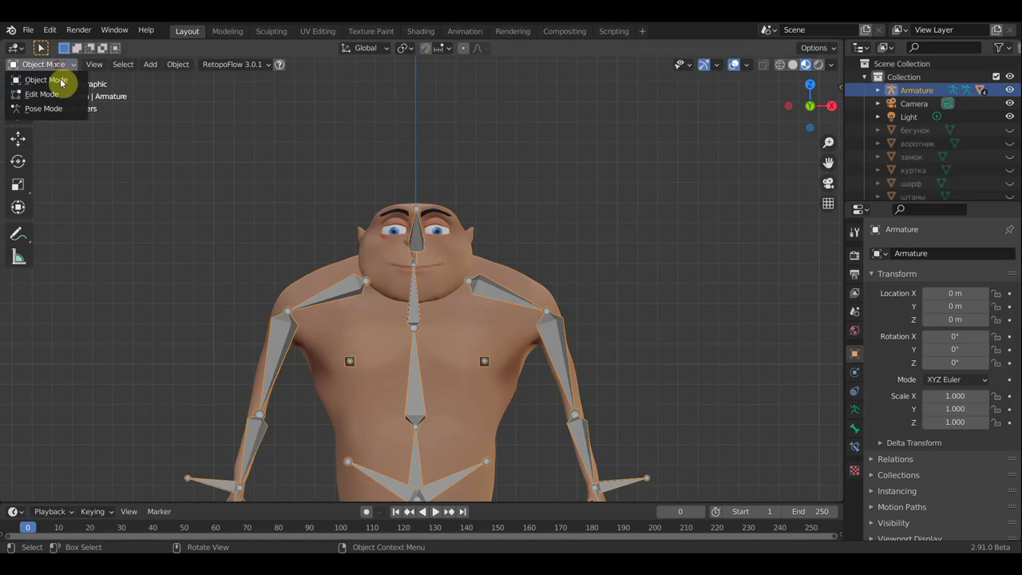
{"action": "left_click", "coordinate": [49, 107]}
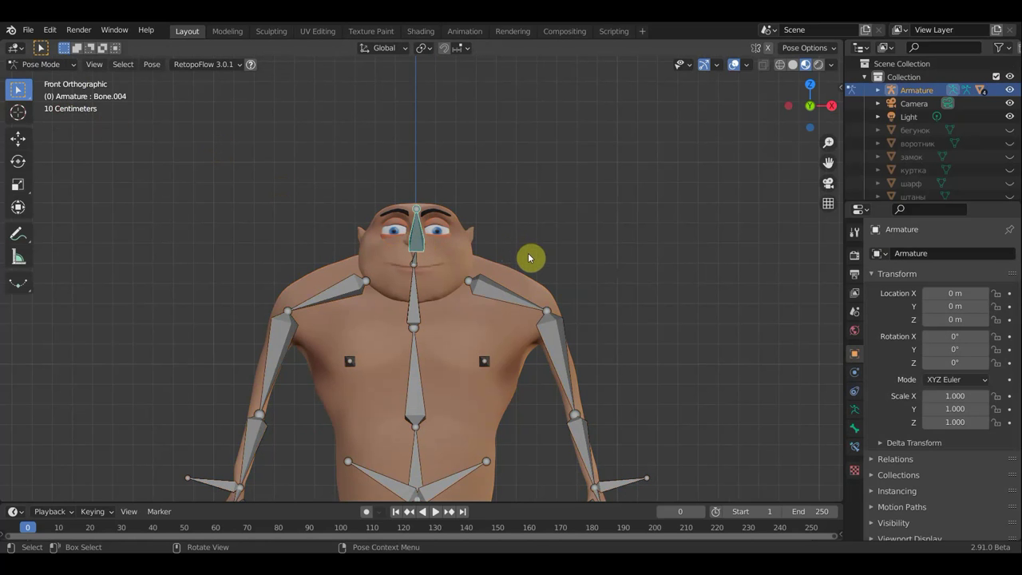
{"action": "key", "text": "KP_3"}
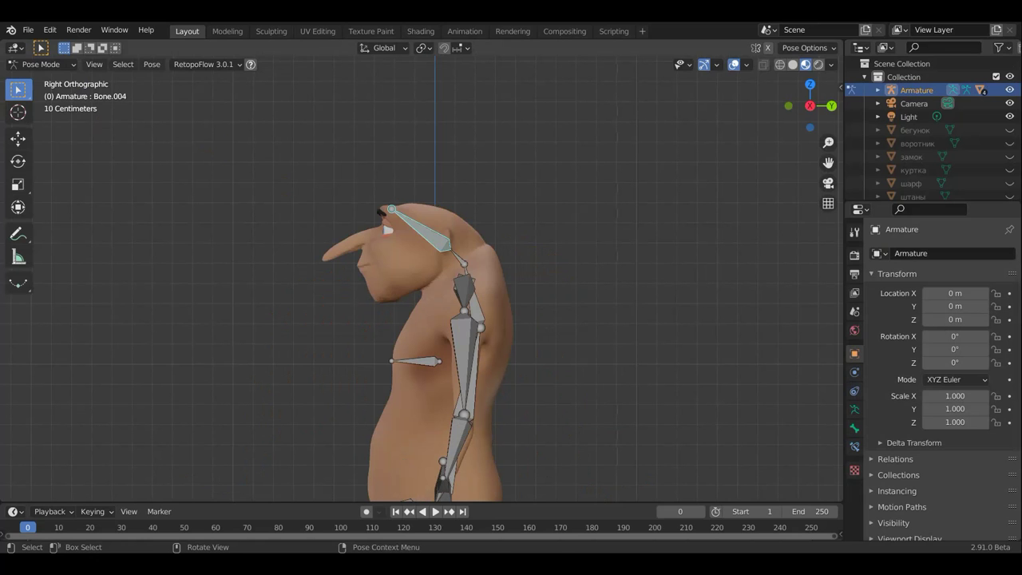
{"action": "key", "text": "r"}
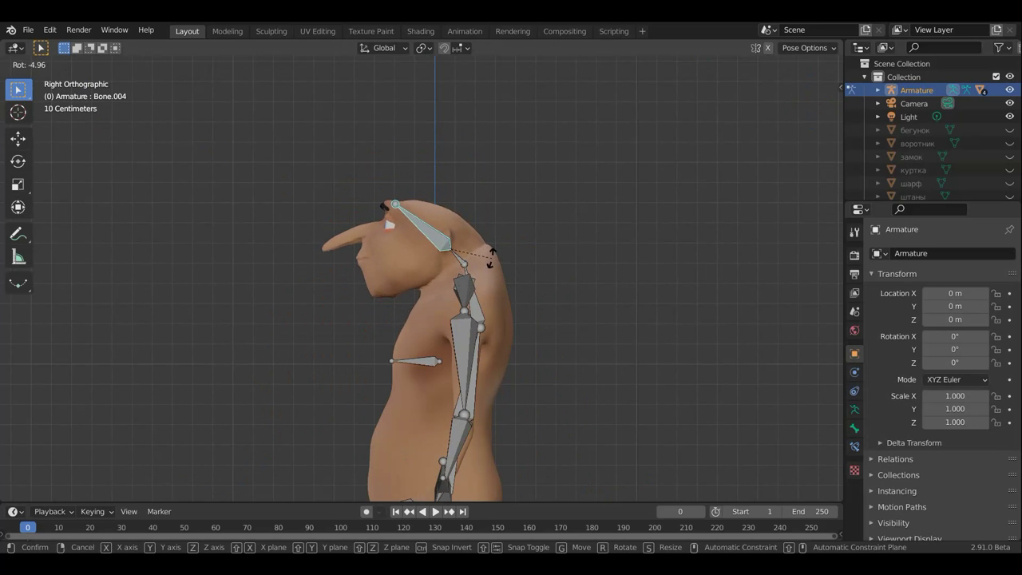
{"action": "left_click", "coordinate": [493, 263]}
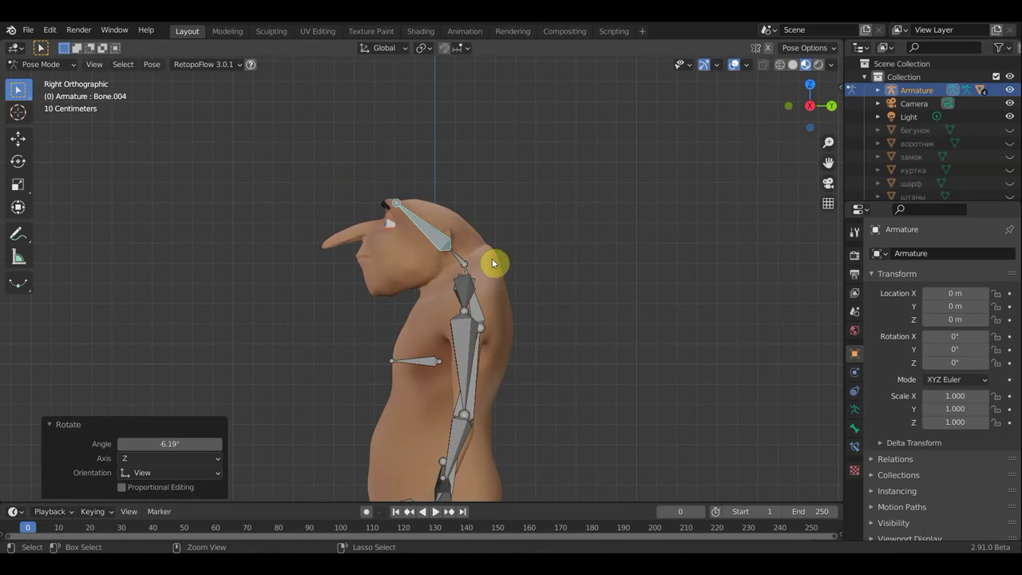
{"action": "key", "text": "ctrl+z"}
{"action": "left_click", "coordinate": [44, 64]}
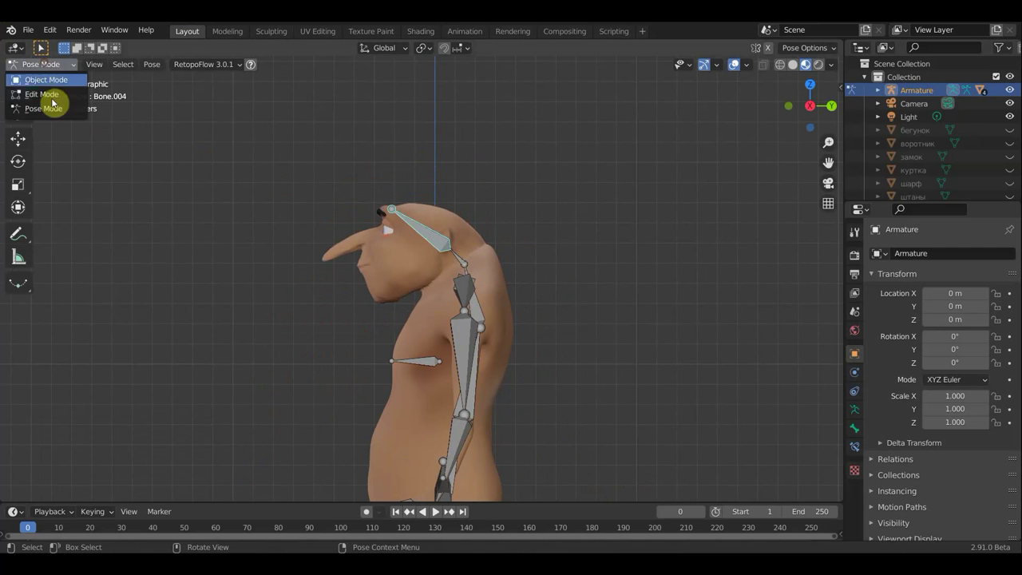
{"action": "left_click", "coordinate": [54, 80]}
{"action": "mouse_move", "coordinate": [563, 253]}
{"action": "middle_mouse_down"}
{"action": "mouse_move", "coordinate": [573, 308]}
{"action": "mouse_move", "coordinate": [591, 212]}
{"action": "middle_mouse_up"}
{"action": "scroll", "coordinate": [581, 226], "scroll_direction": "up", "scroll_amount": 1}
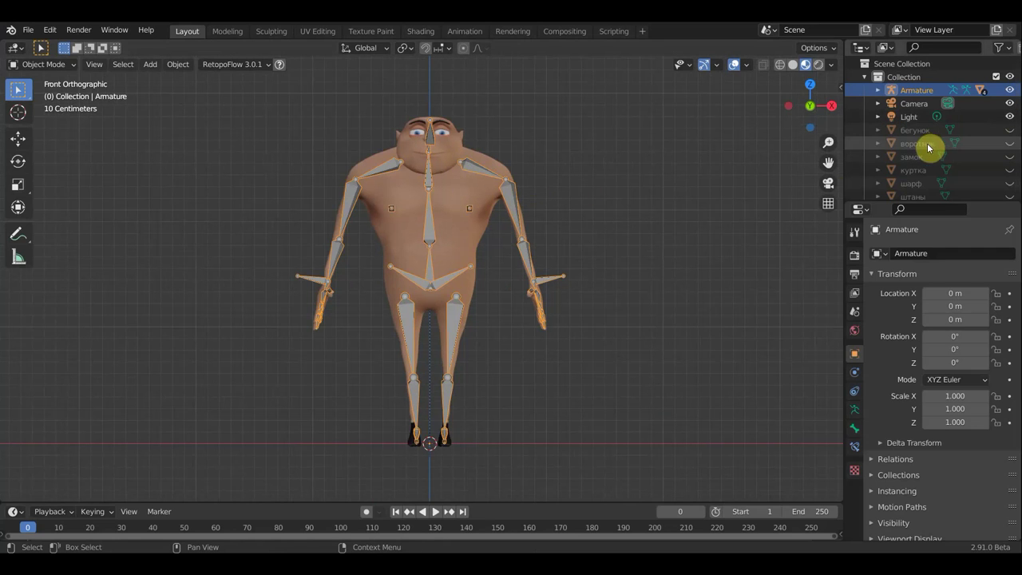
Step: Unhide штаны and parent it to the Armature with empty groups
{"action": "scroll", "coordinate": [950, 197], "scroll_direction": "down", "scroll_amount": 1}
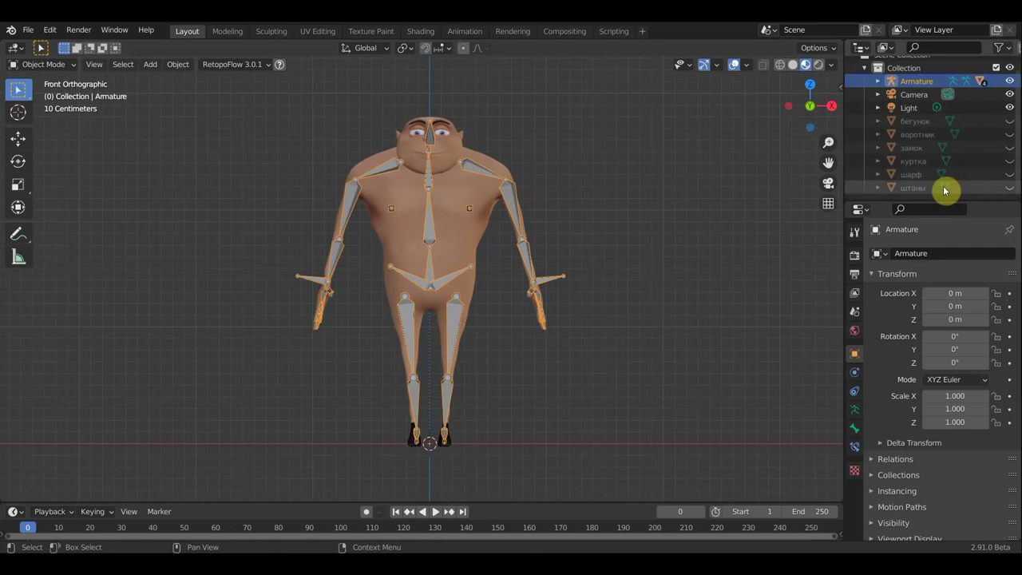
{"action": "left_click", "coordinate": [1010, 188]}
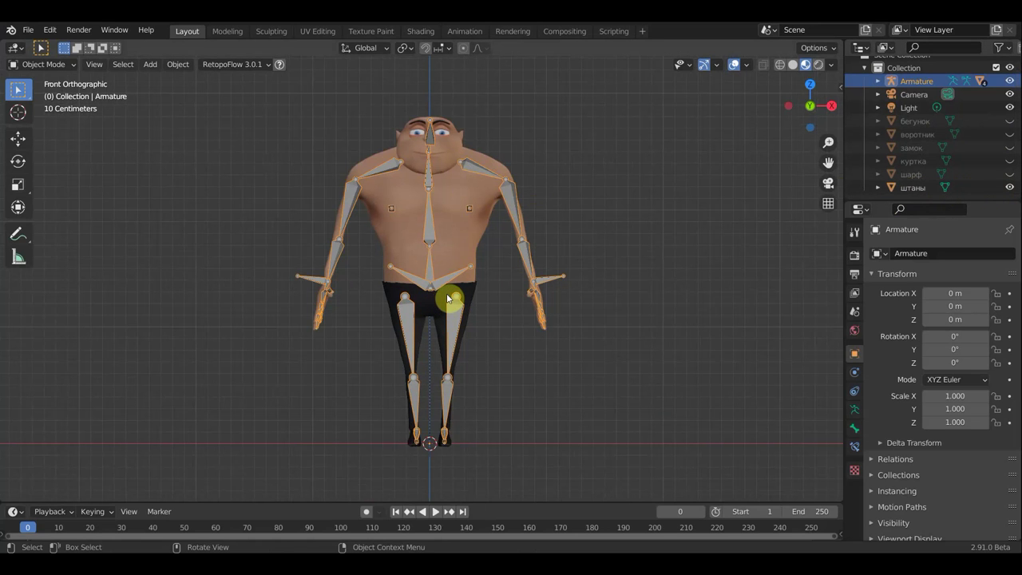
{"action": "scroll", "coordinate": [463, 307], "scroll_direction": "up", "scroll_amount": 2}
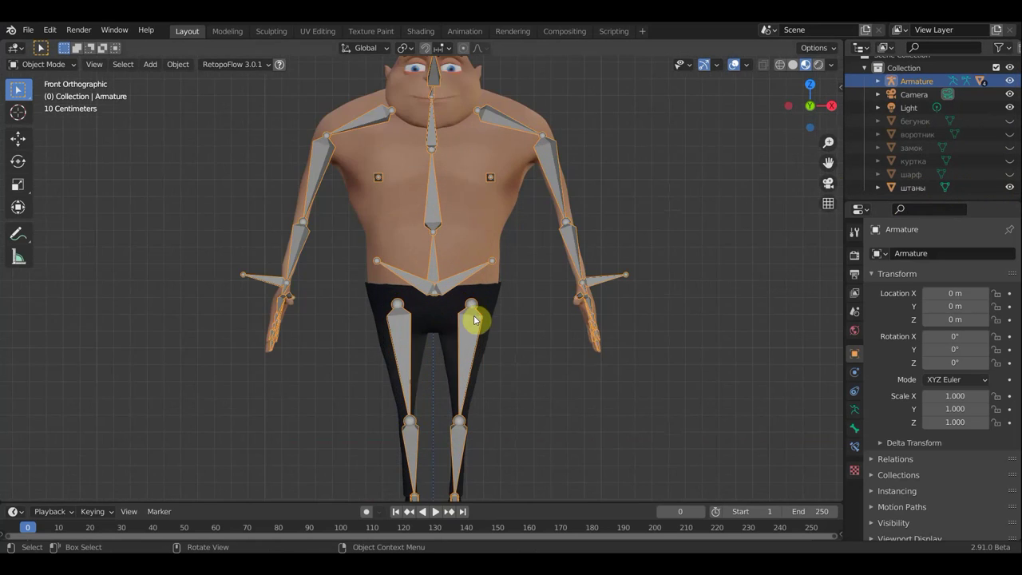
{"action": "scroll", "coordinate": [471, 311], "scroll_direction": "down", "scroll_amount": 1}
{"action": "left_click", "coordinate": [438, 308]}
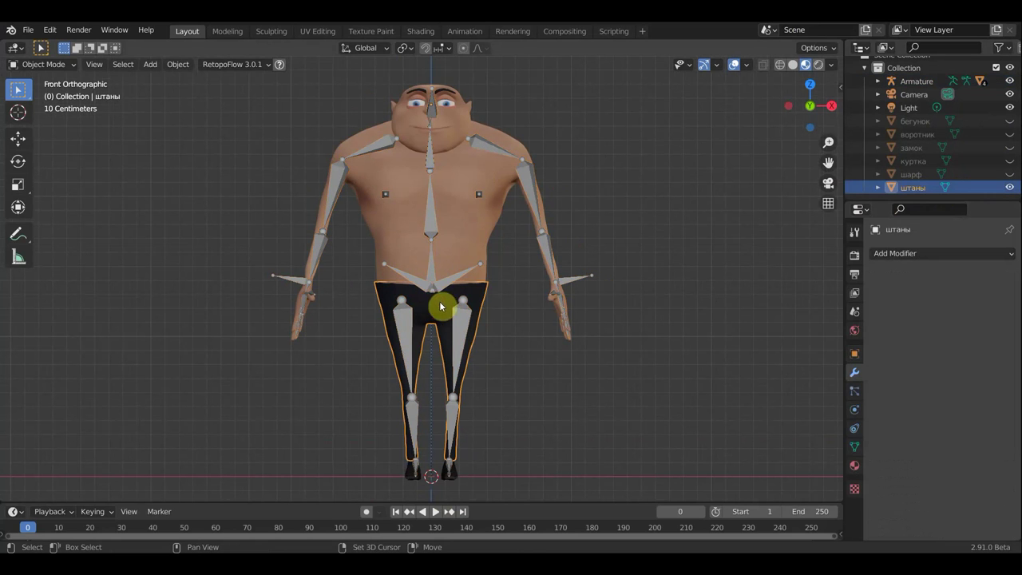
{"action": "left_click", "coordinate": [551, 278], "text": "shift"}
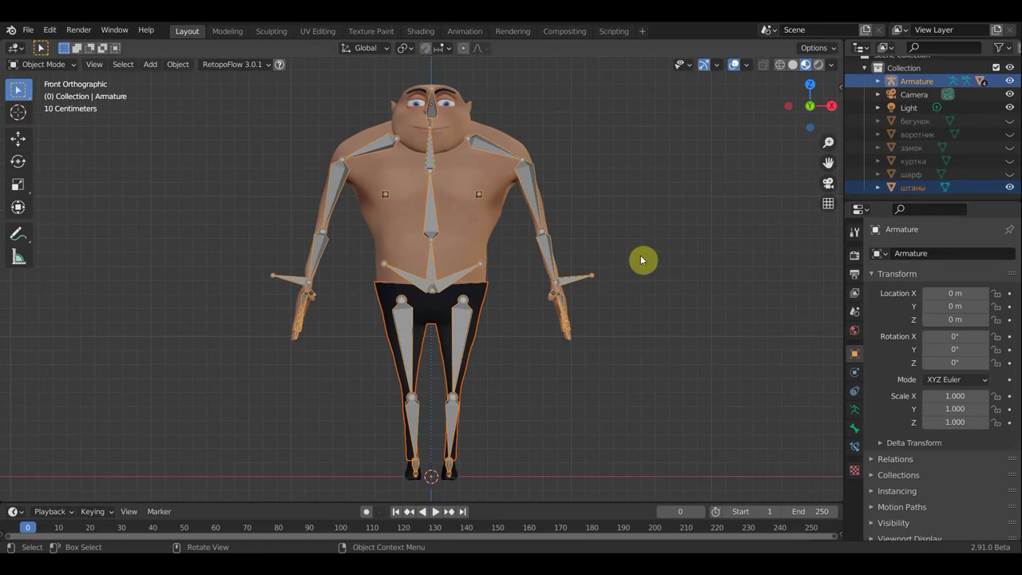
{"action": "key", "text": "ctrl+p"}
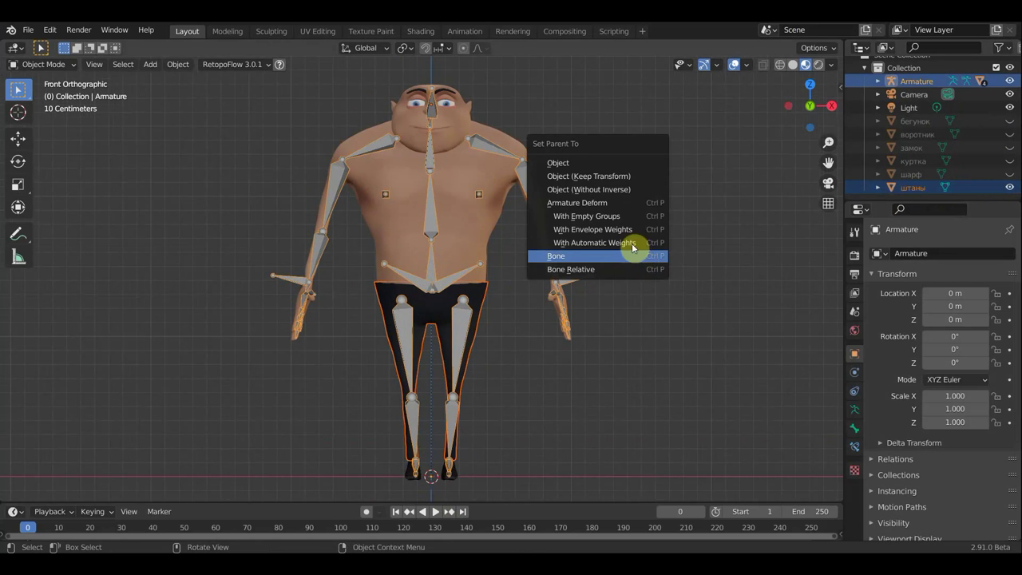
{"action": "left_click", "coordinate": [603, 223]}
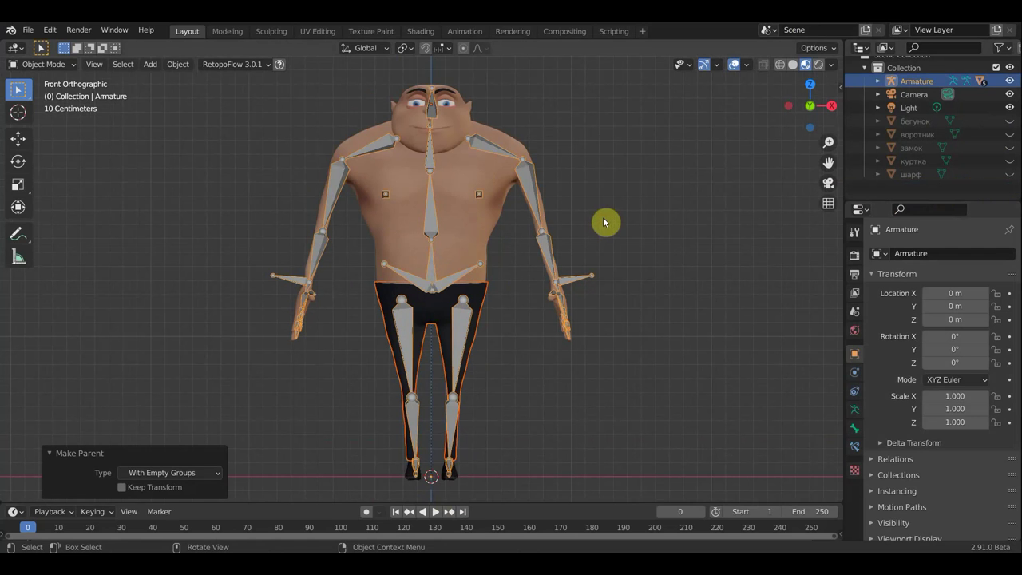
{"action": "left_click", "coordinate": [444, 301]}
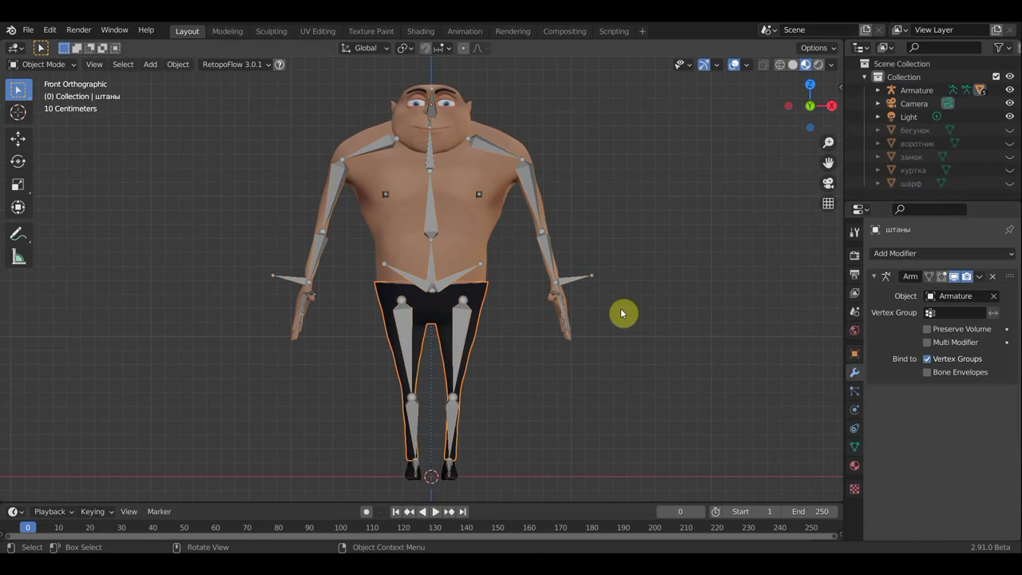
{"action": "left_click", "coordinate": [942, 254]}
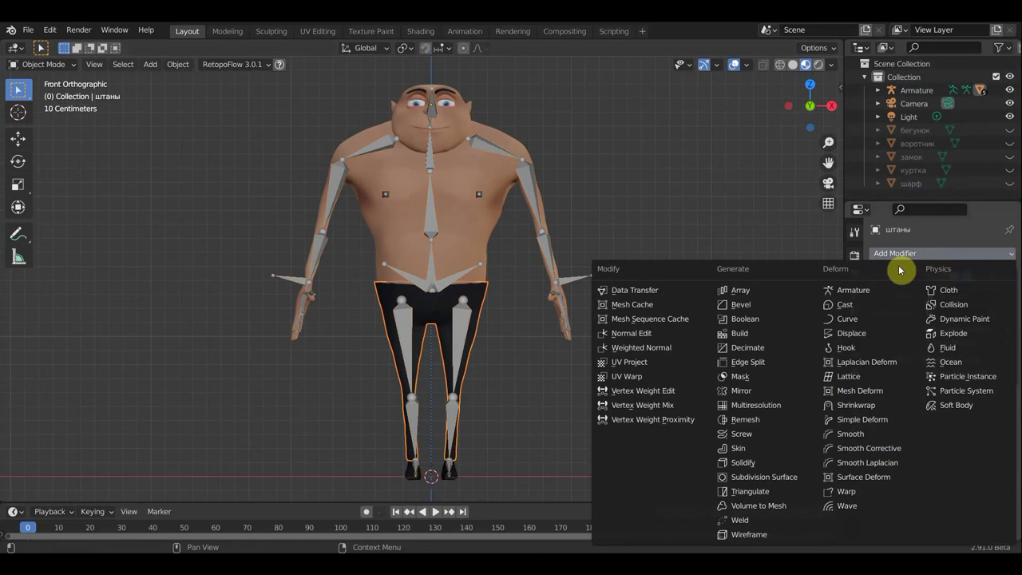
Step: Add a Data Transfer modifier to the pants with тело as its source object
{"action": "left_click", "coordinate": [633, 292]}
{"action": "scroll", "coordinate": [988, 435], "scroll_direction": "down", "scroll_amount": 1}
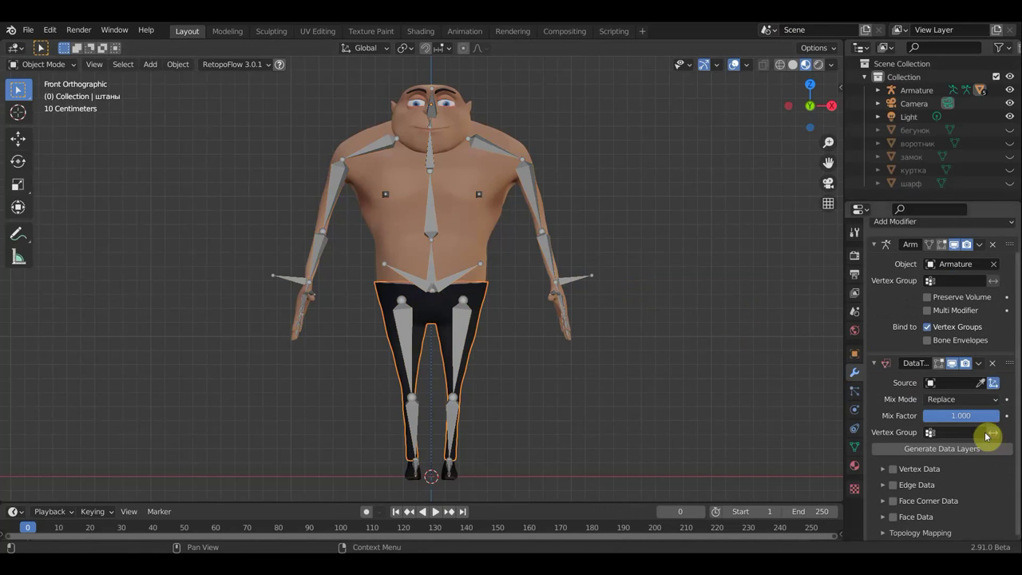
{"action": "left_click", "coordinate": [967, 383]}
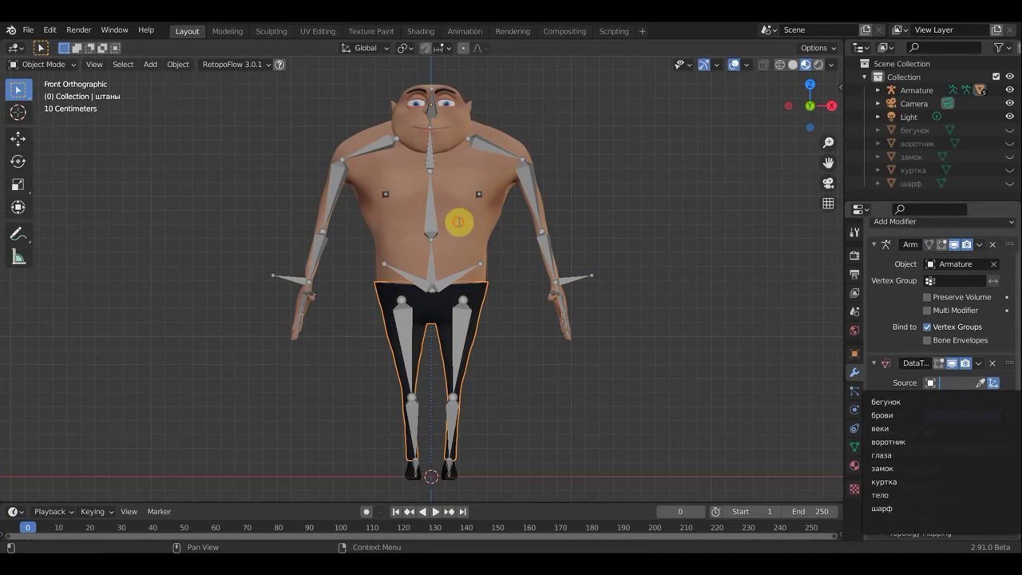
{"action": "left_click", "coordinate": [460, 227]}
{"action": "left_click", "coordinate": [980, 384]}
{"action": "left_click", "coordinate": [484, 239]}
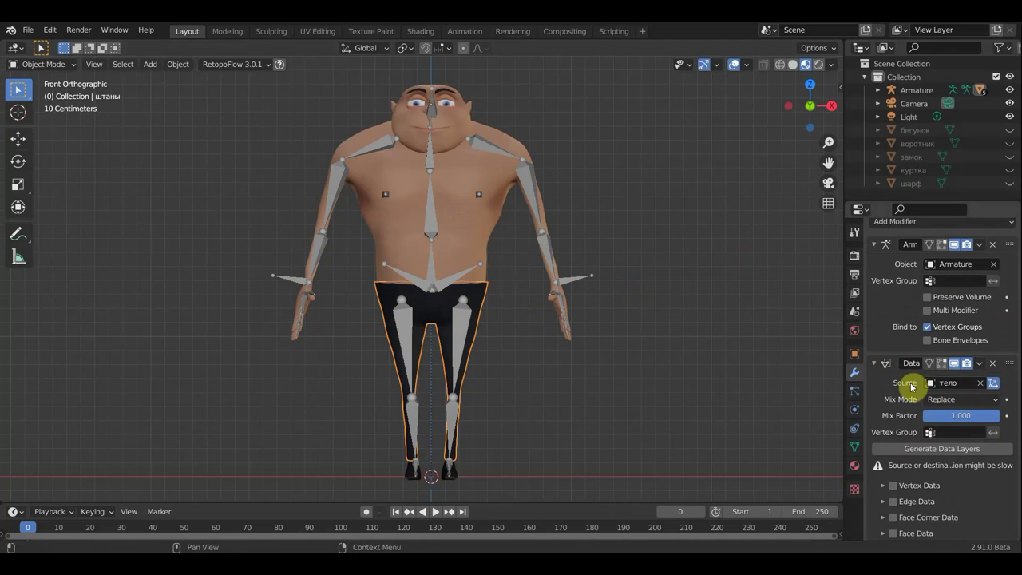
Step: Enable Vertex Groups transfer and apply the Data Transfer modifier
{"action": "scroll", "coordinate": [963, 405], "scroll_direction": "down", "scroll_amount": 1}
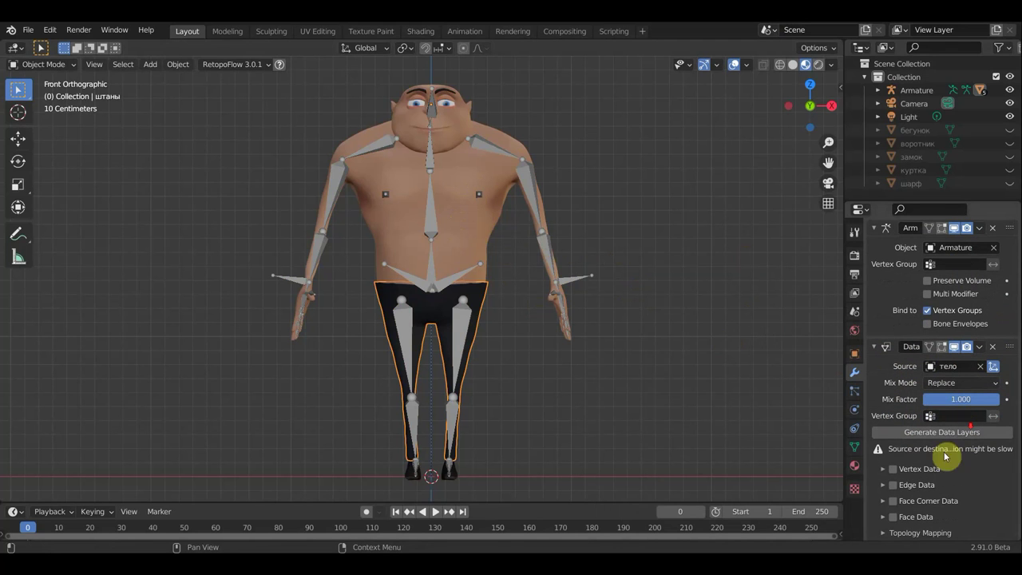
{"action": "left_click", "coordinate": [885, 471]}
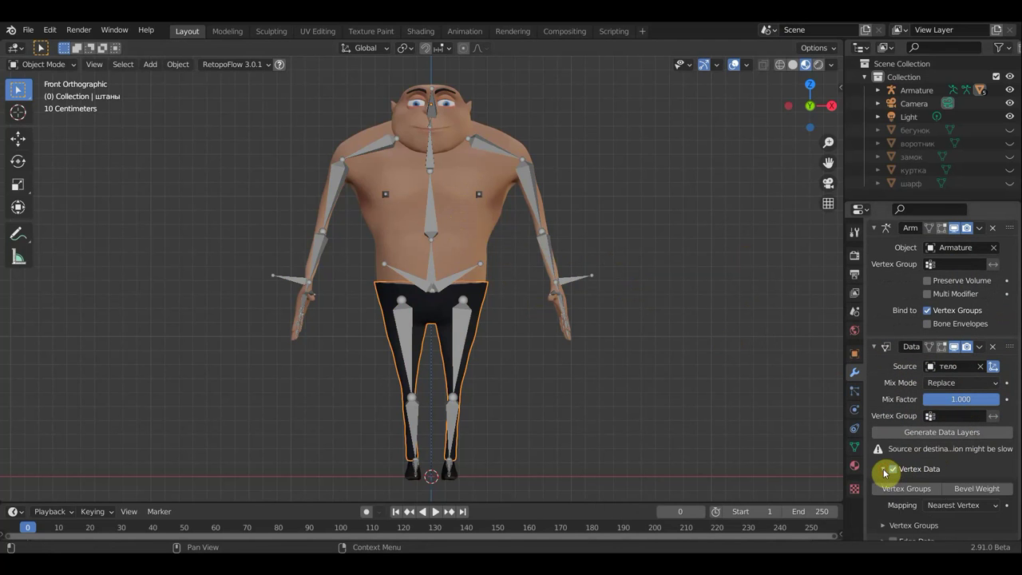
{"action": "left_click", "coordinate": [923, 489]}
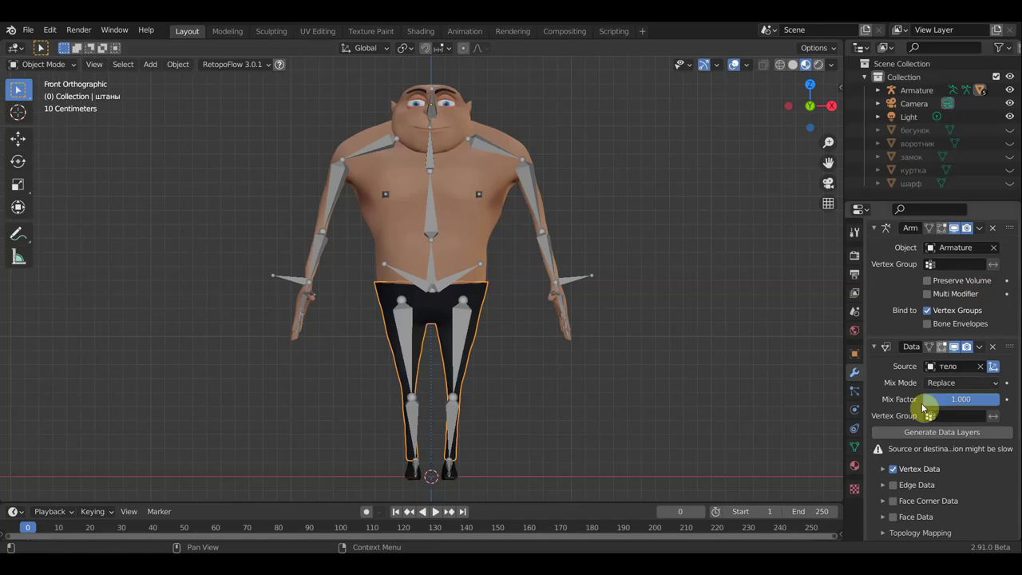
{"action": "left_click", "coordinate": [884, 470]}
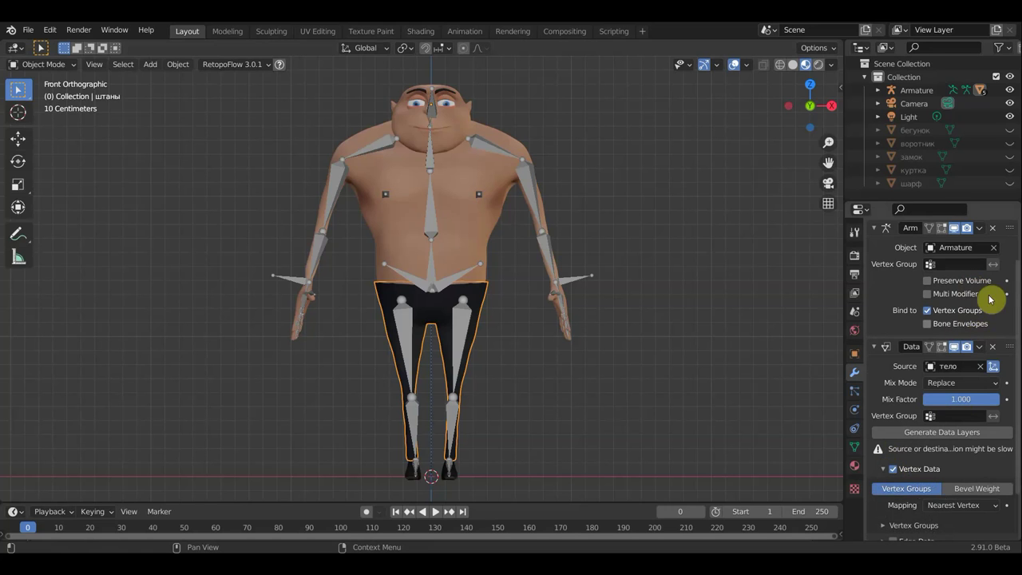
{"action": "left_click", "coordinate": [981, 348]}
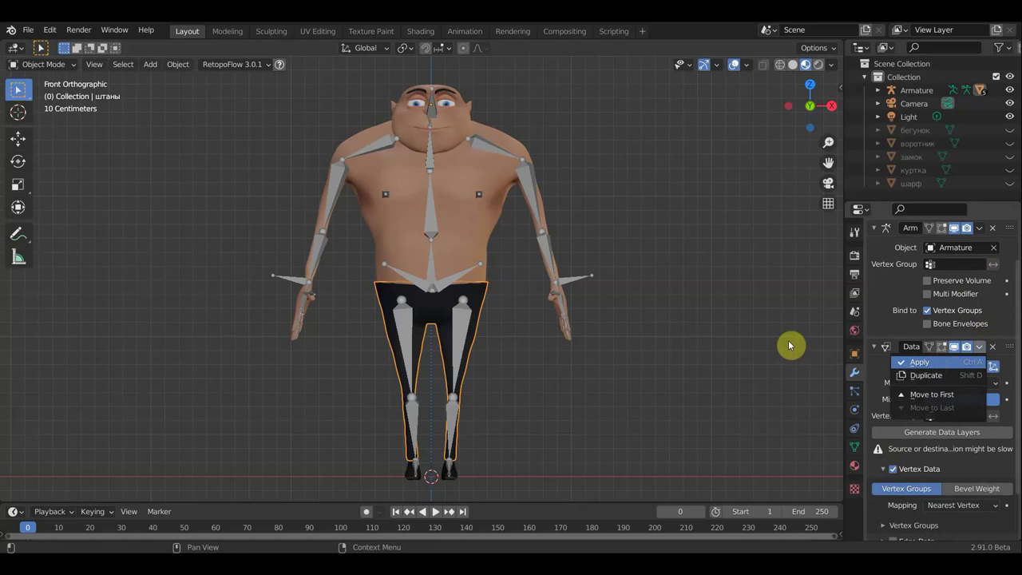
{"action": "key", "text": "Return"}
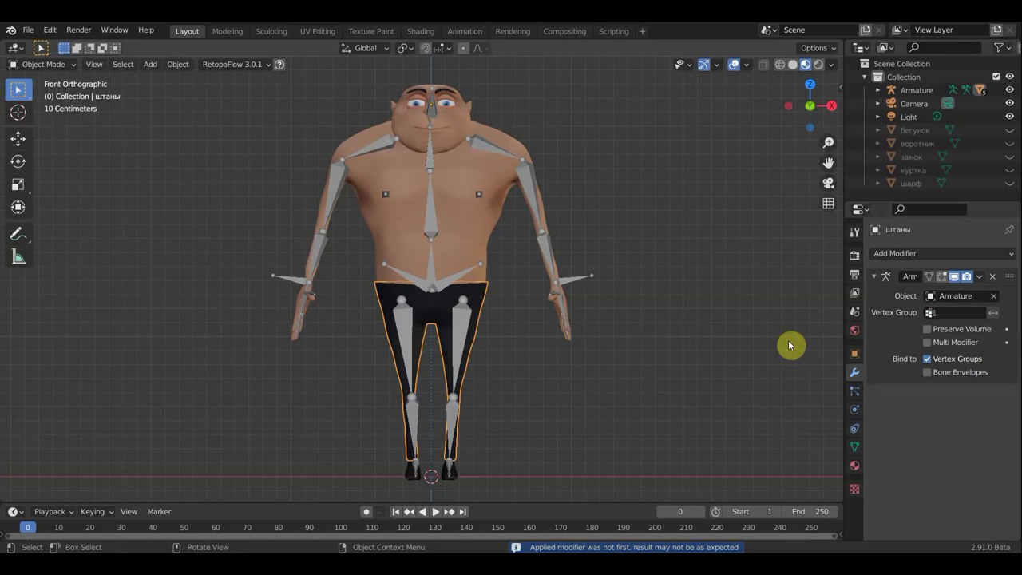
Step: Select the Armature and switch it into Pose Mode
{"action": "left_click", "coordinate": [459, 327]}
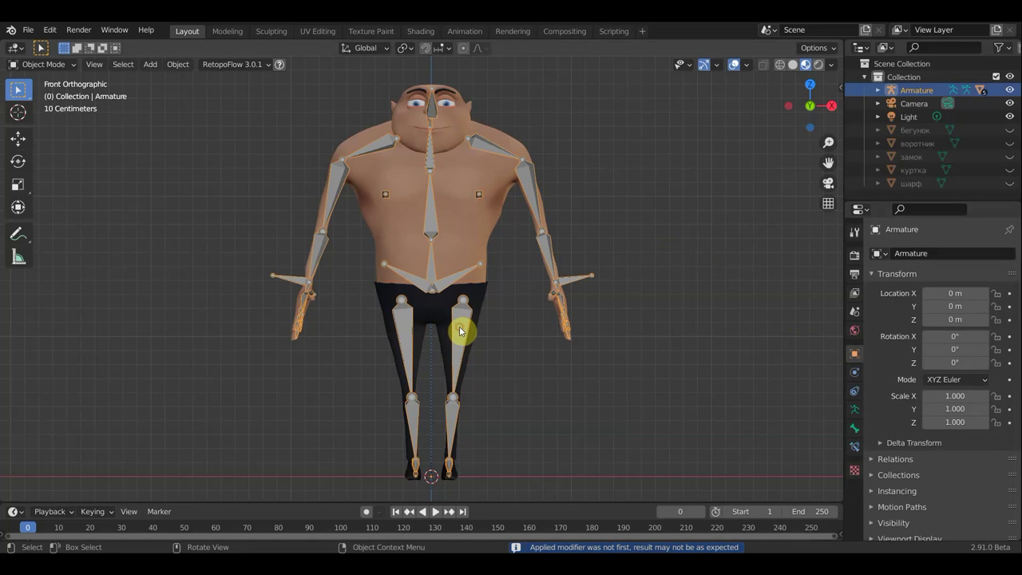
{"action": "left_click", "coordinate": [460, 331]}
{"action": "left_click", "coordinate": [460, 331]}
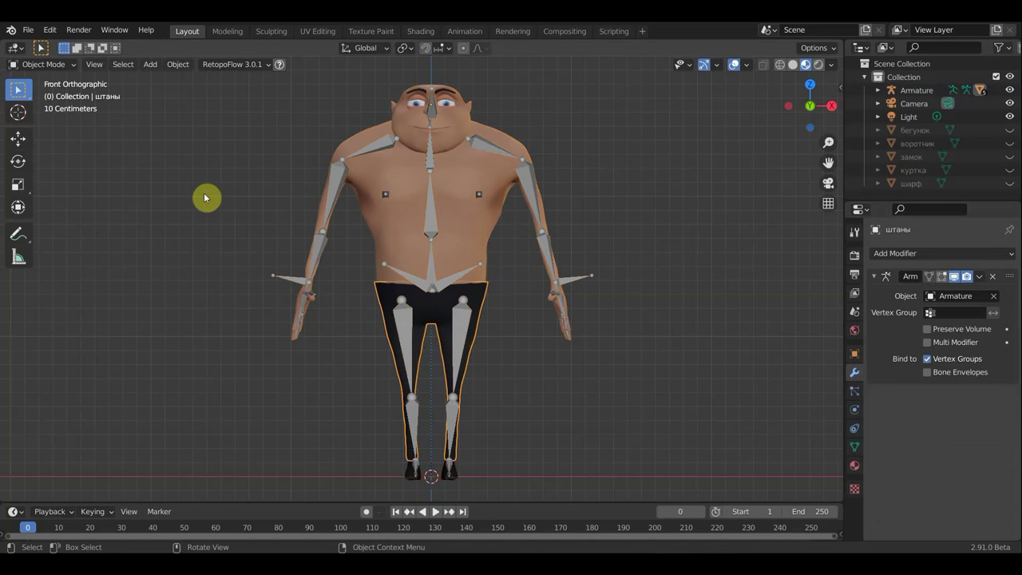
{"action": "left_click", "coordinate": [330, 197]}
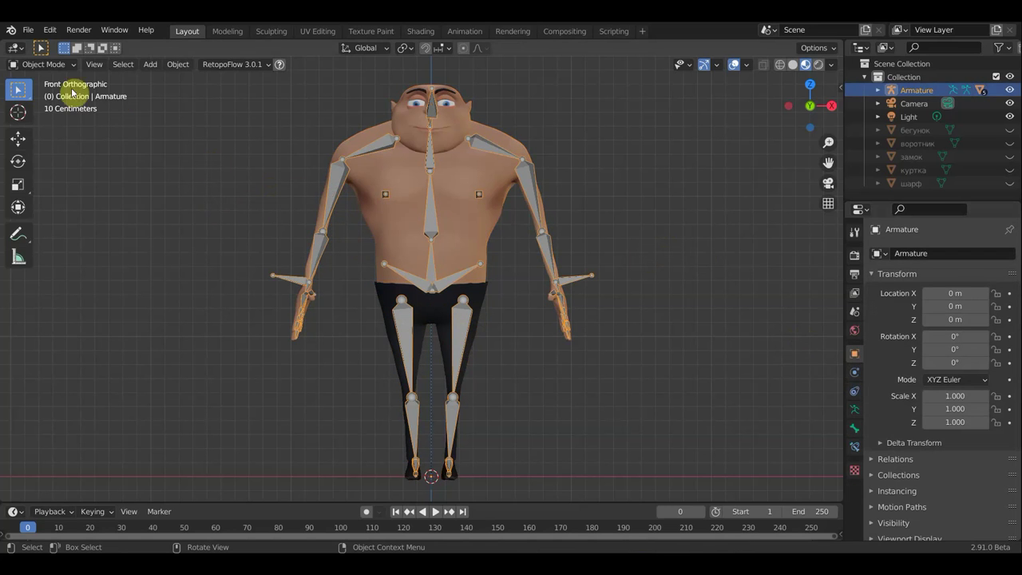
{"action": "left_click", "coordinate": [44, 64]}
{"action": "left_click", "coordinate": [51, 109]}
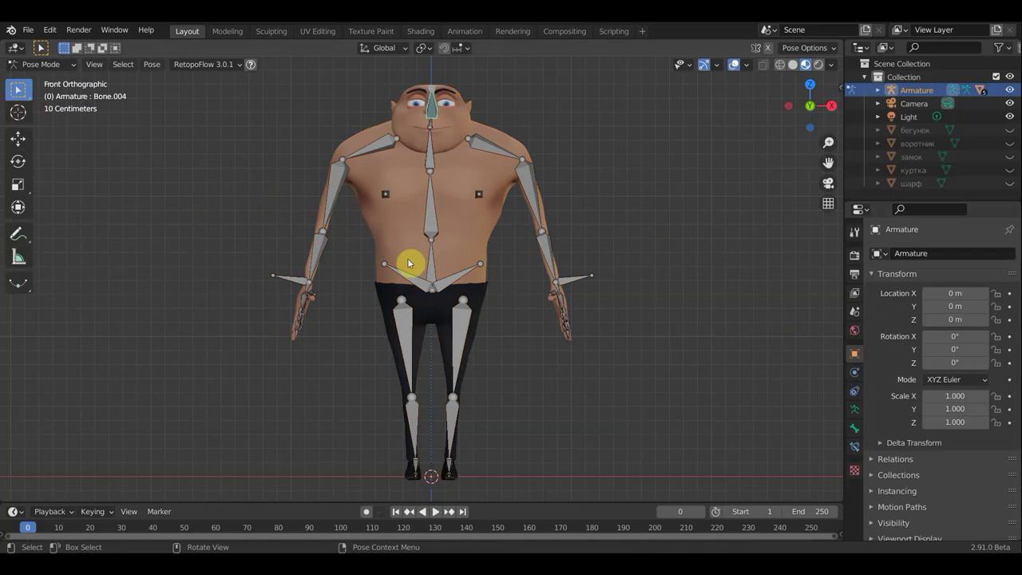
Step: Check the rig from the front and right-side views
{"action": "mouse_move", "coordinate": [463, 399]}
{"action": "middle_mouse_down"}
{"action": "mouse_move", "coordinate": [357, 413]}
{"action": "mouse_move", "coordinate": [554, 404]}
{"action": "middle_mouse_up"}
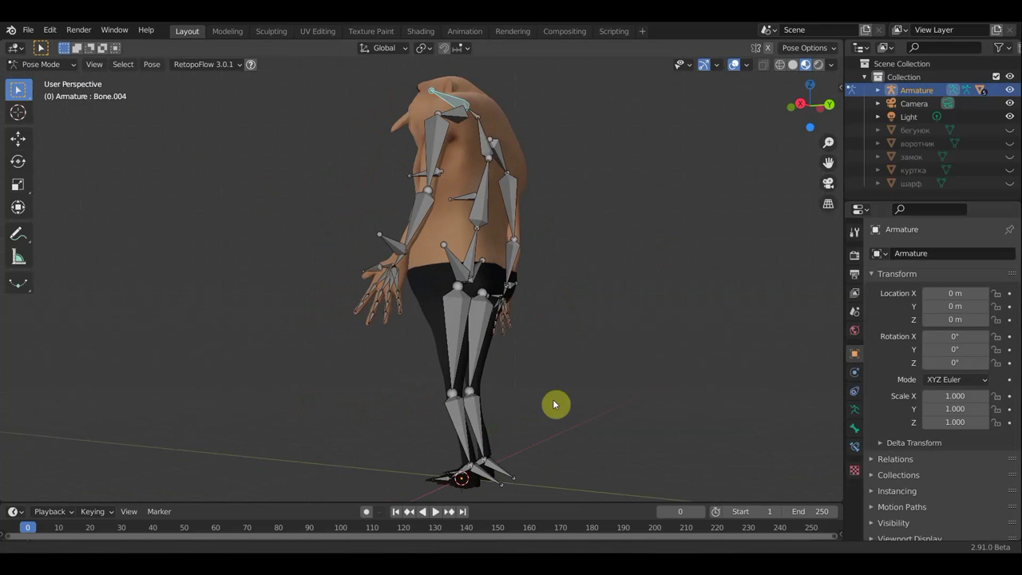
{"action": "key", "text": "KP_1"}
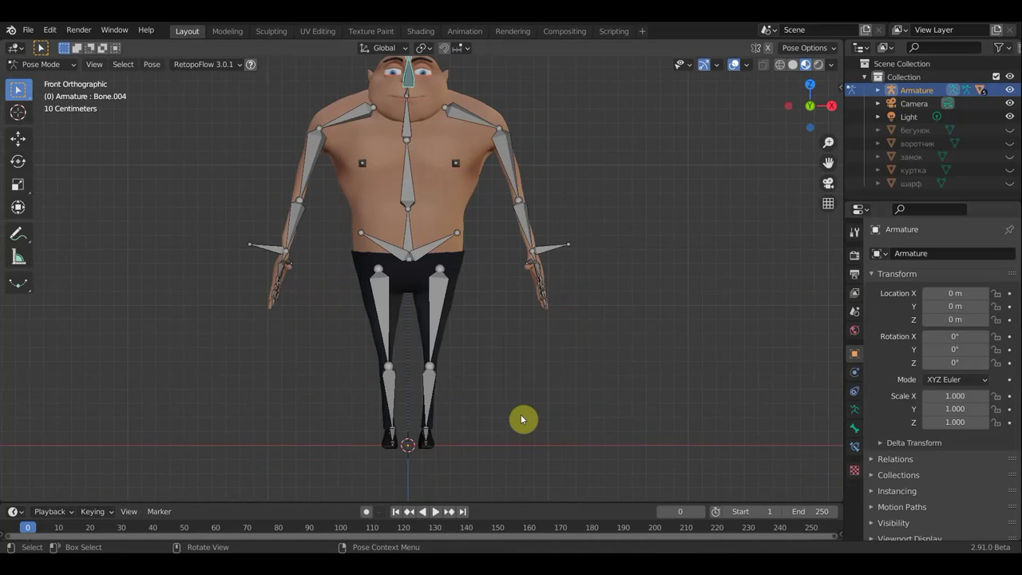
{"action": "key", "text": "KP_3"}
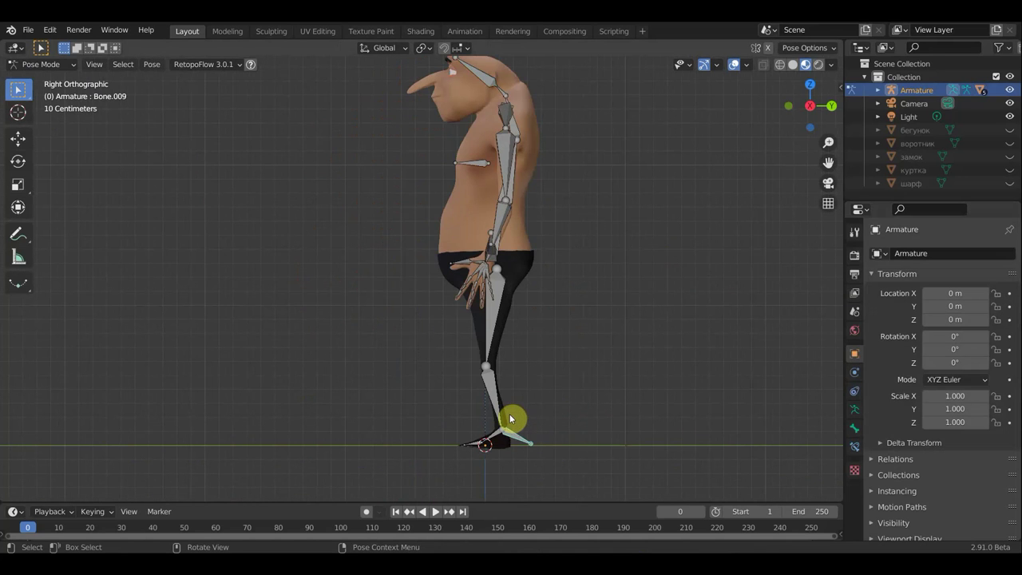
{"action": "key", "text": "ctrl+p"}
{"action": "left_click", "coordinate": [575, 394]}
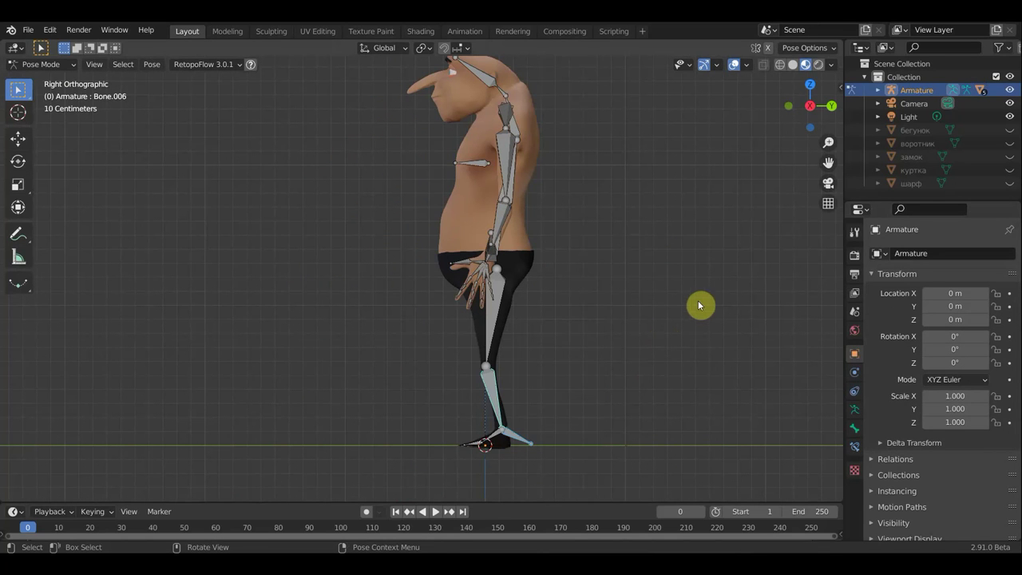
Step: Add an Inverse Kinematics constraint to the leg with chain length 2
{"action": "key", "text": "ctrl+shift+c"}
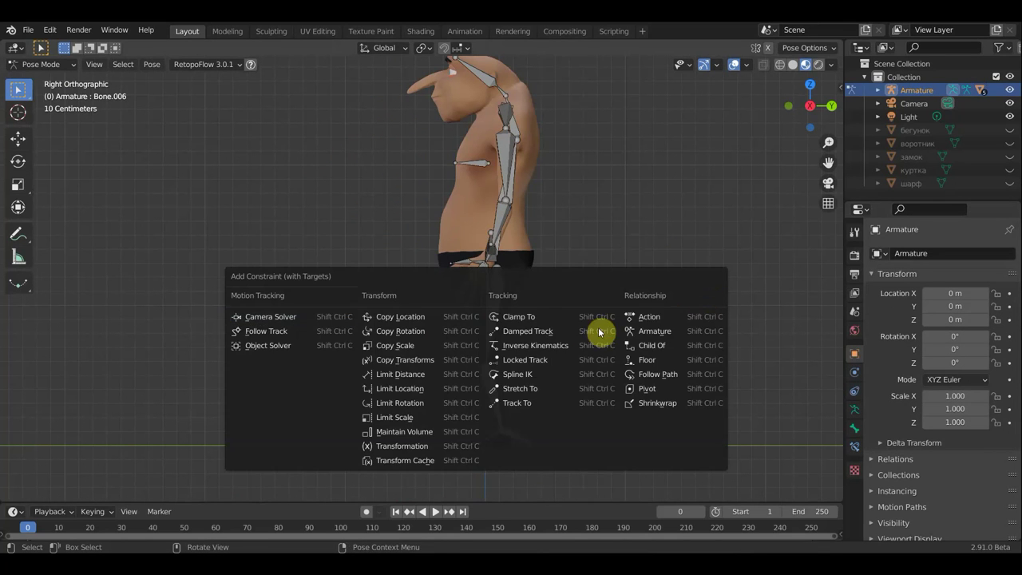
{"action": "left_click", "coordinate": [548, 348]}
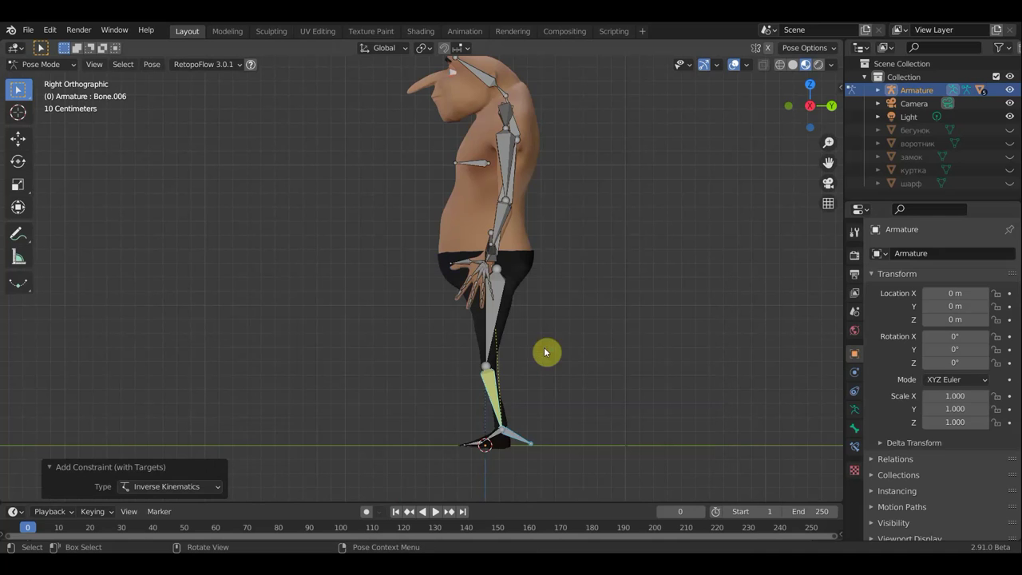
{"action": "left_click", "coordinate": [854, 447]}
{"action": "left_click", "coordinate": [997, 359]}
{"action": "middle_click_drag", "start_coordinate": [561, 358], "coordinate": [691, 376]}
Step: Add an IK constraint to the forearm targeting Bone.014, chain length 2
{"action": "left_click", "coordinate": [531, 221]}
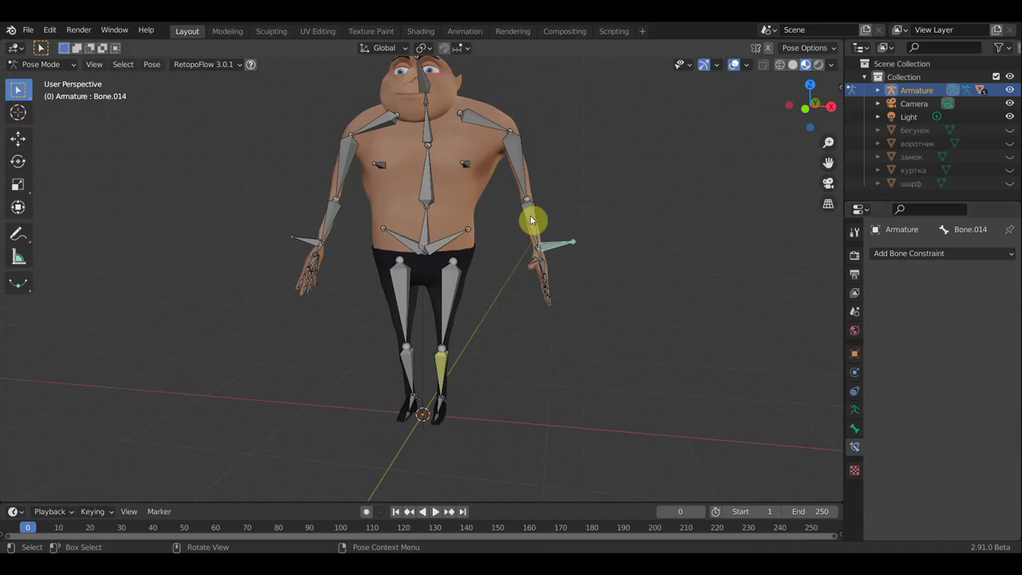
{"action": "left_click", "coordinate": [531, 221], "text": "shift"}
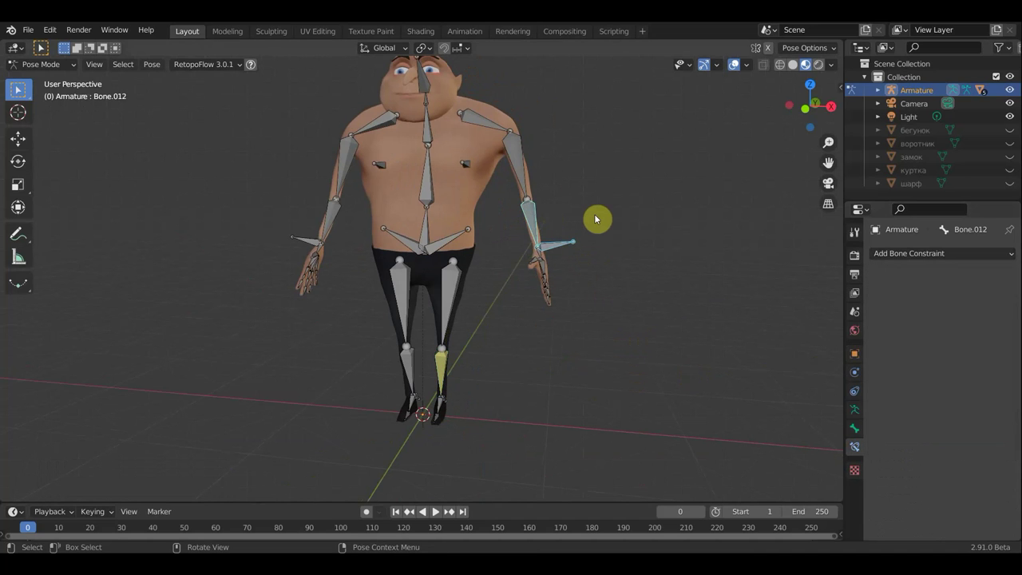
{"action": "key", "text": "ctrl+shift+c"}
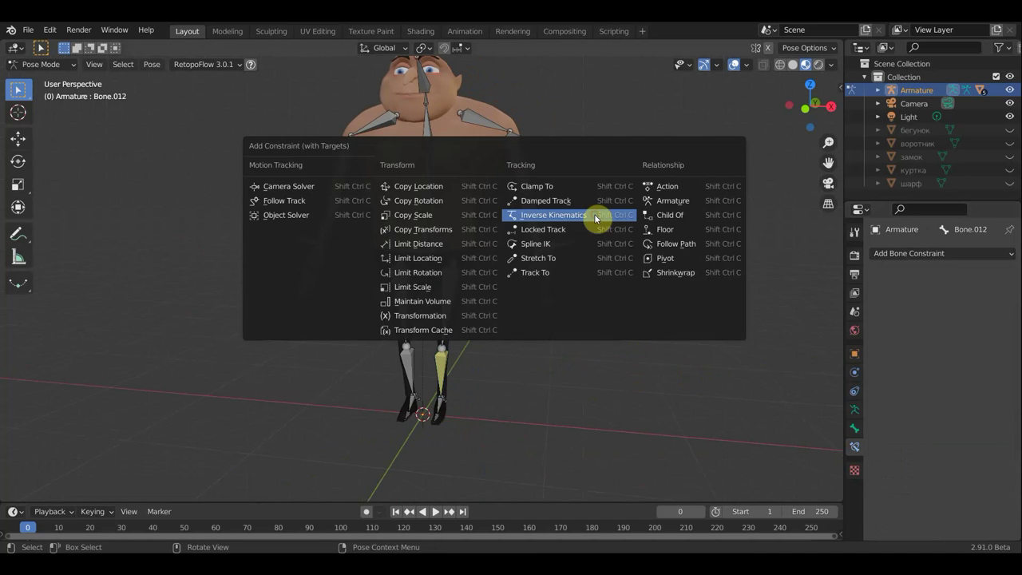
{"action": "left_click", "coordinate": [595, 218]}
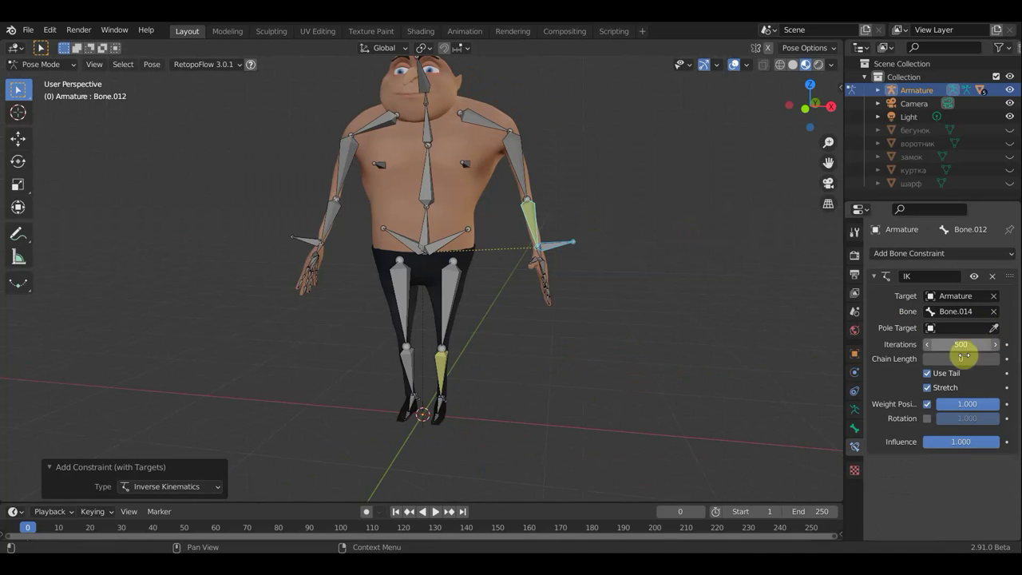
{"action": "left_click", "coordinate": [995, 360]}
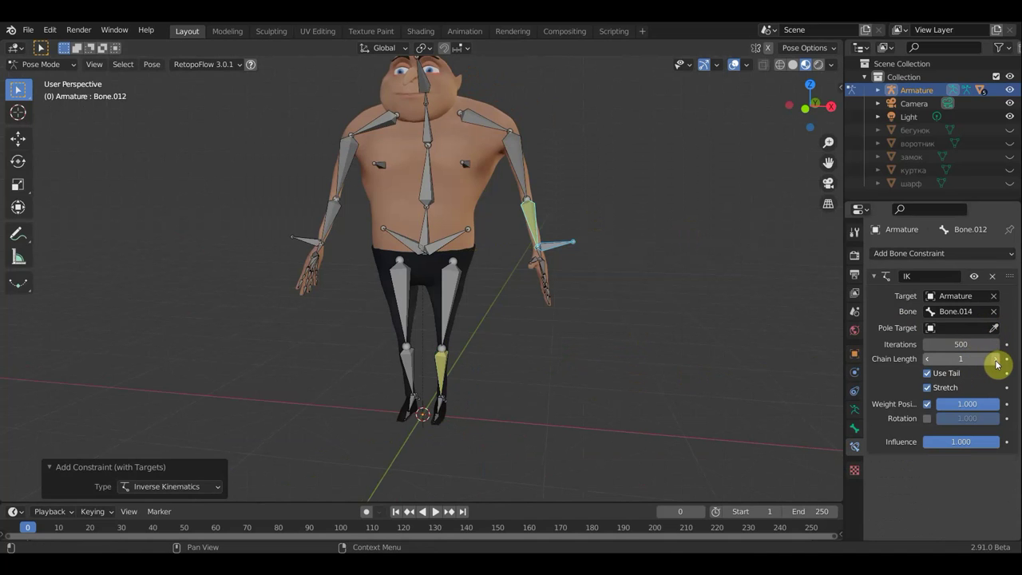
{"action": "left_click", "coordinate": [995, 360]}
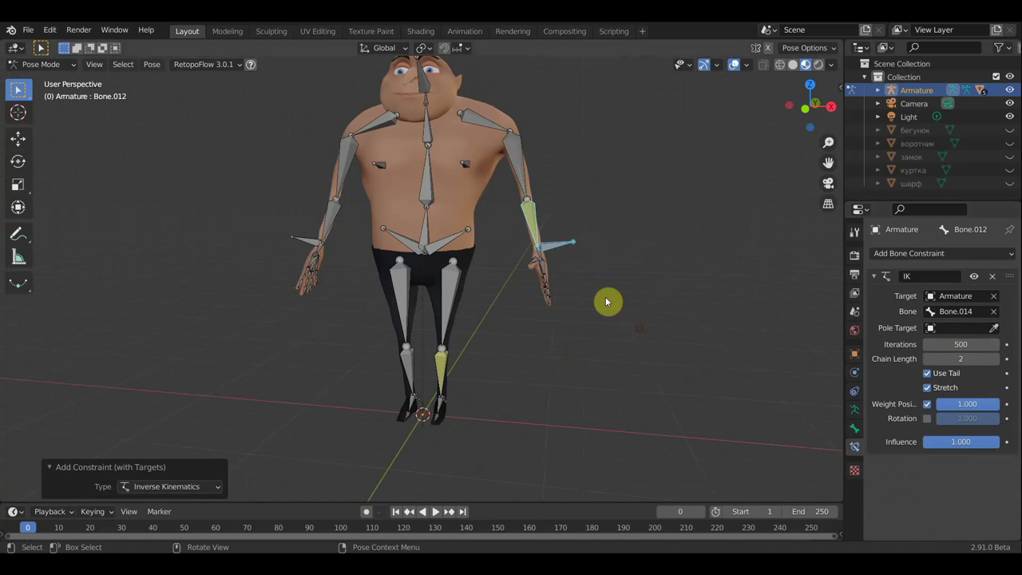
{"action": "left_click", "coordinate": [582, 282]}
Step: Move the hand target bone Bone.014 to test the arm IK
{"action": "key", "text": "KP_1"}
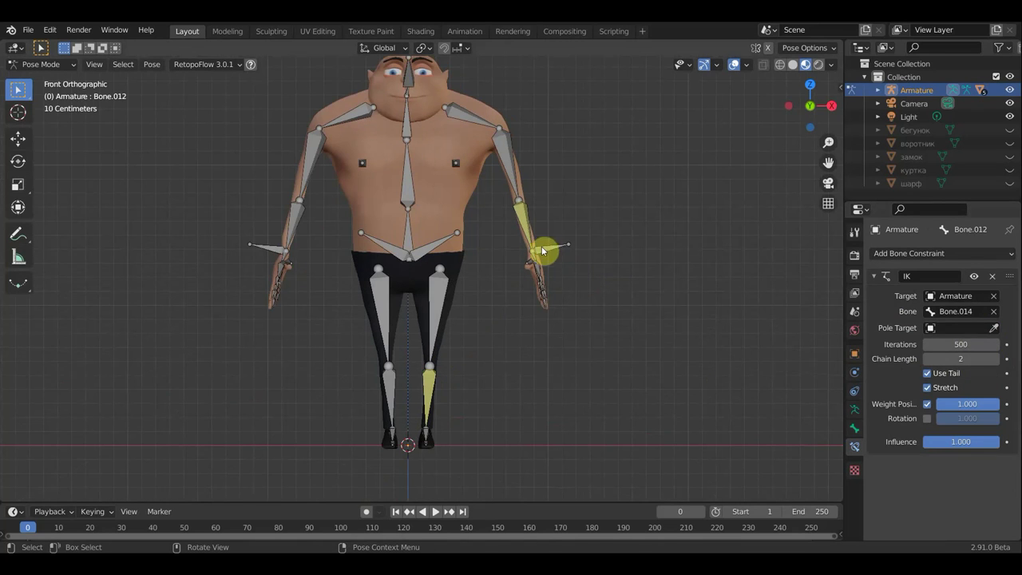
{"action": "left_click", "coordinate": [562, 257]}
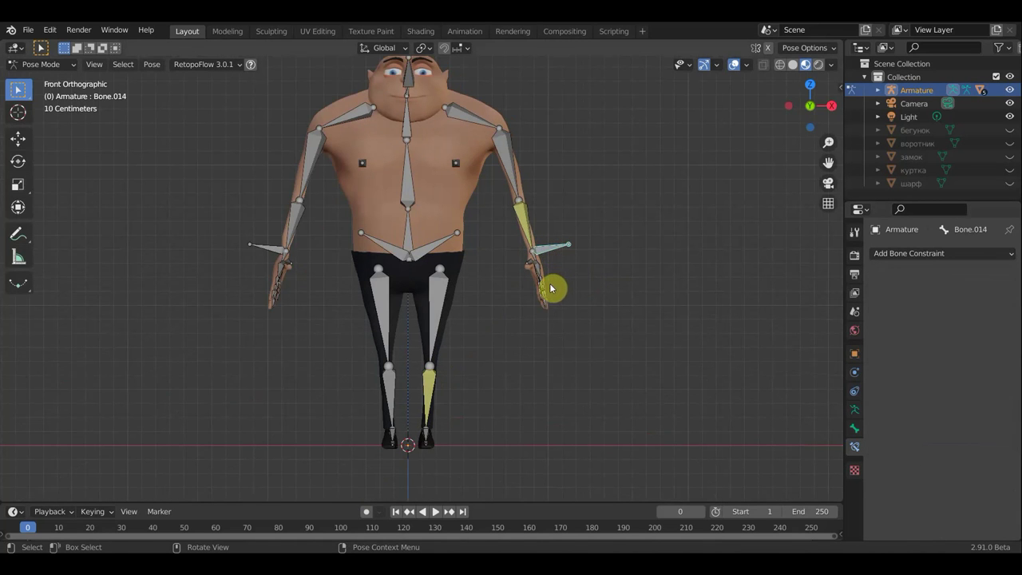
{"action": "key", "text": "g"}
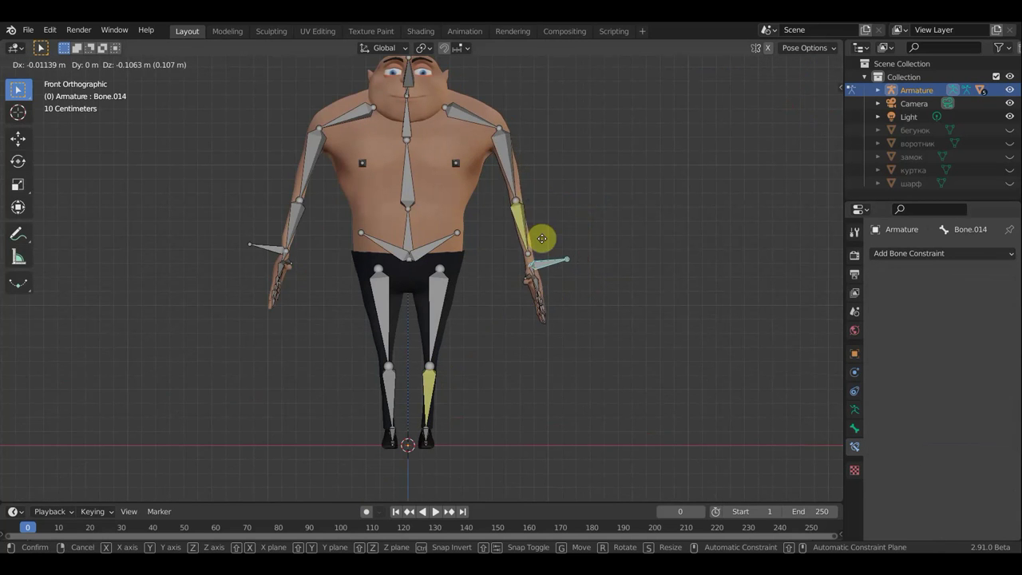
{"action": "left_click", "coordinate": [547, 258]}
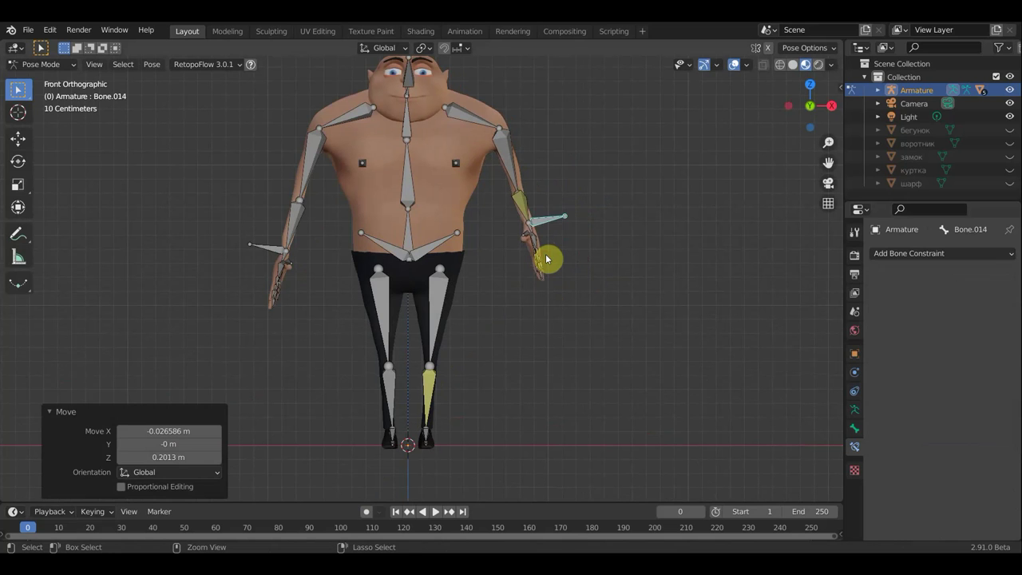
{"action": "middle_click_drag", "start_coordinate": [582, 292], "coordinate": [451, 288]}
Step: Trial-move the foot bone, undo it, and return to front orthographic view
{"action": "left_click", "coordinate": [512, 434]}
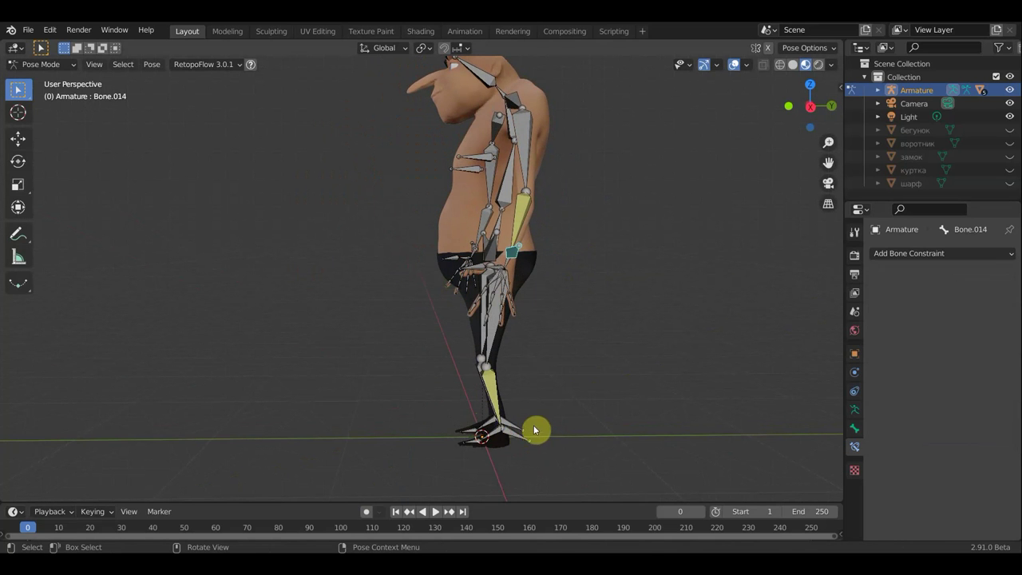
{"action": "key", "text": "g"}
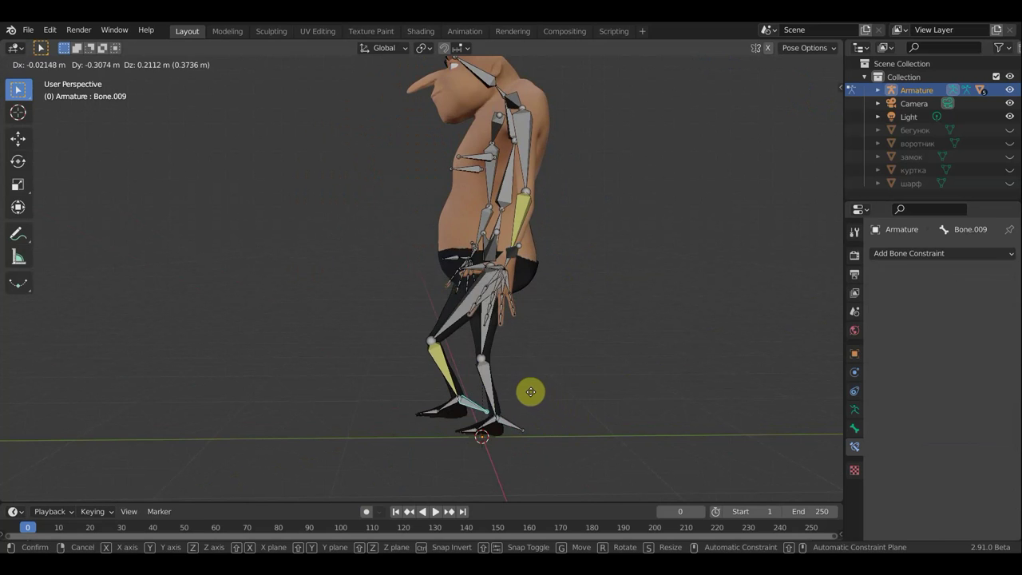
{"action": "left_click", "coordinate": [571, 407]}
{"action": "mouse_move", "coordinate": [572, 407]}
{"action": "middle_mouse_down"}
{"action": "mouse_move", "coordinate": [652, 415]}
{"action": "mouse_move", "coordinate": [463, 410]}
{"action": "mouse_move", "coordinate": [568, 407]}
{"action": "middle_mouse_up"}
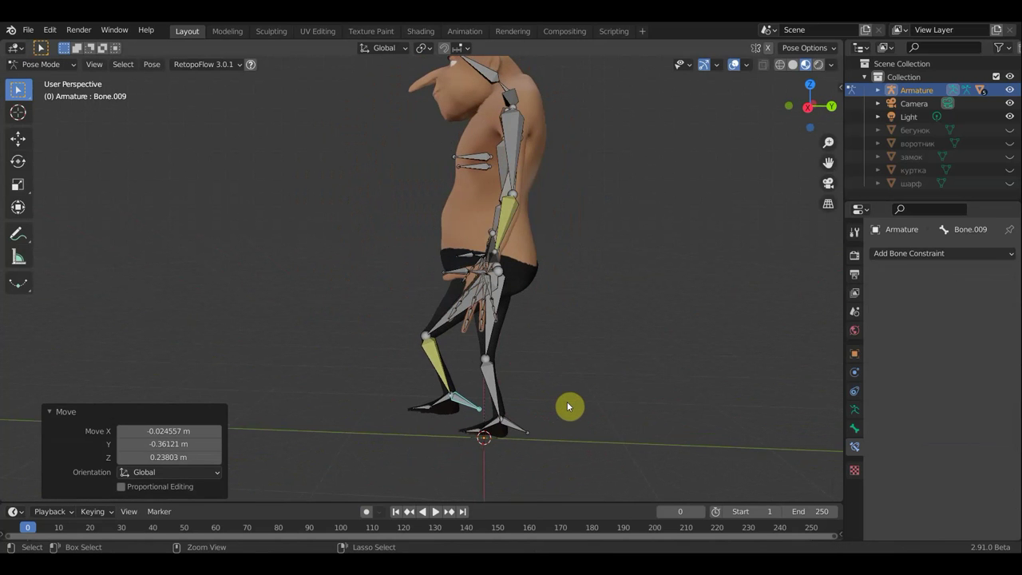
{"action": "key", "text": "ctrl+z"}
{"action": "mouse_move", "coordinate": [599, 371]}
{"action": "middle_mouse_down"}
{"action": "mouse_move", "coordinate": [818, 382]}
{"action": "mouse_move", "coordinate": [770, 363]}
{"action": "middle_mouse_up"}
{"action": "key", "text": "KP_1"}
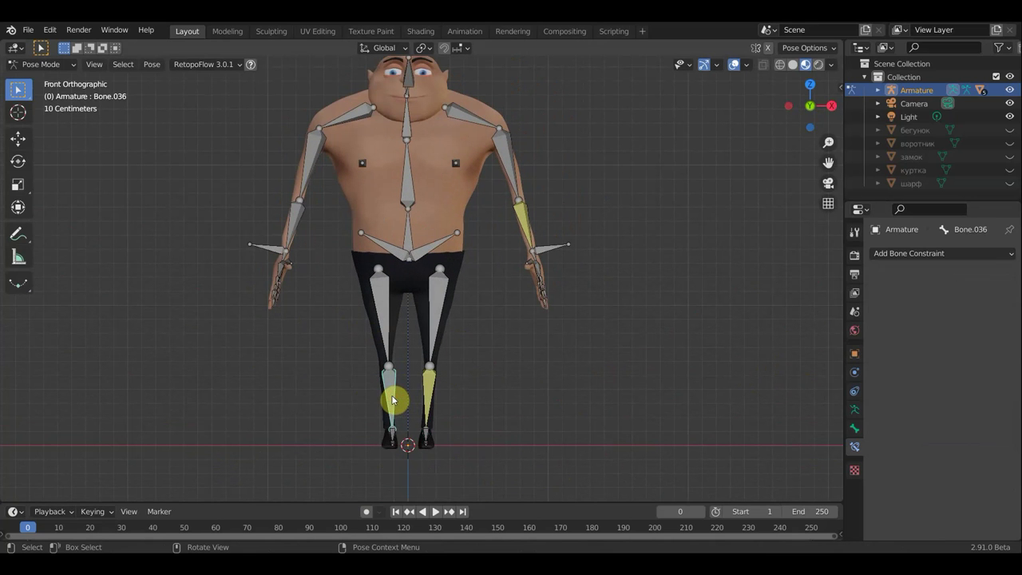
Step: Add an Inverse Kinematics constraint to the shin targeting the foot, chain length 2
{"action": "mouse_move", "coordinate": [404, 445]}
{"action": "middle_mouse_down"}
{"action": "mouse_move", "coordinate": [529, 444]}
{"action": "mouse_move", "coordinate": [353, 452]}
{"action": "middle_mouse_up"}
{"action": "left_click", "coordinate": [339, 420]}
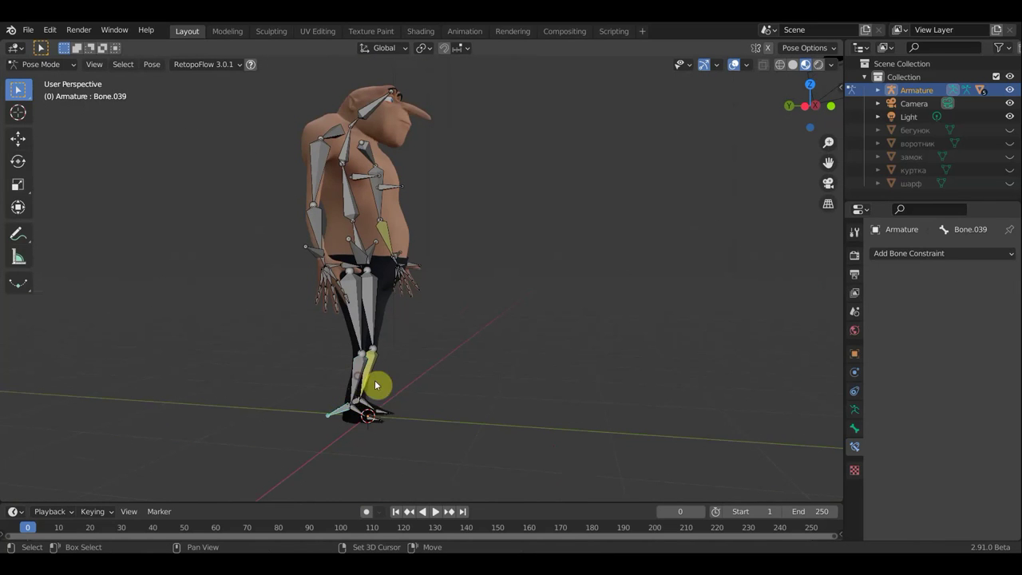
{"action": "left_click", "coordinate": [376, 385], "text": "shift"}
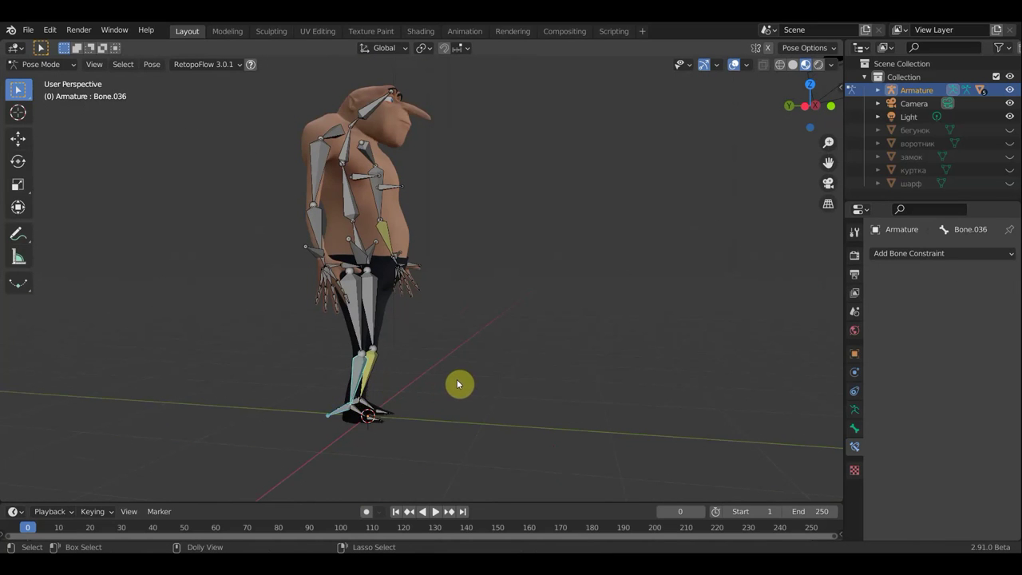
{"action": "key", "text": "shift+ctrl+c"}
{"action": "left_click", "coordinate": [439, 377]}
{"action": "left_click", "coordinate": [994, 358]}
{"action": "left_click", "coordinate": [994, 359]}
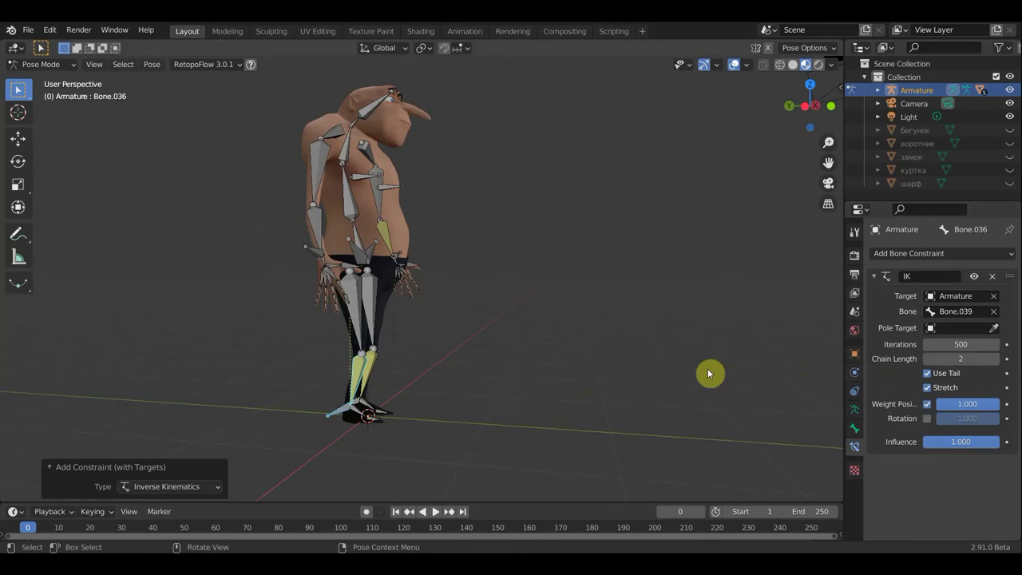
Step: Add an Inverse Kinematics constraint to the forearm targeting the hand, chain length 2
{"action": "middle_click_drag", "start_coordinate": [639, 381], "coordinate": [347, 285]}
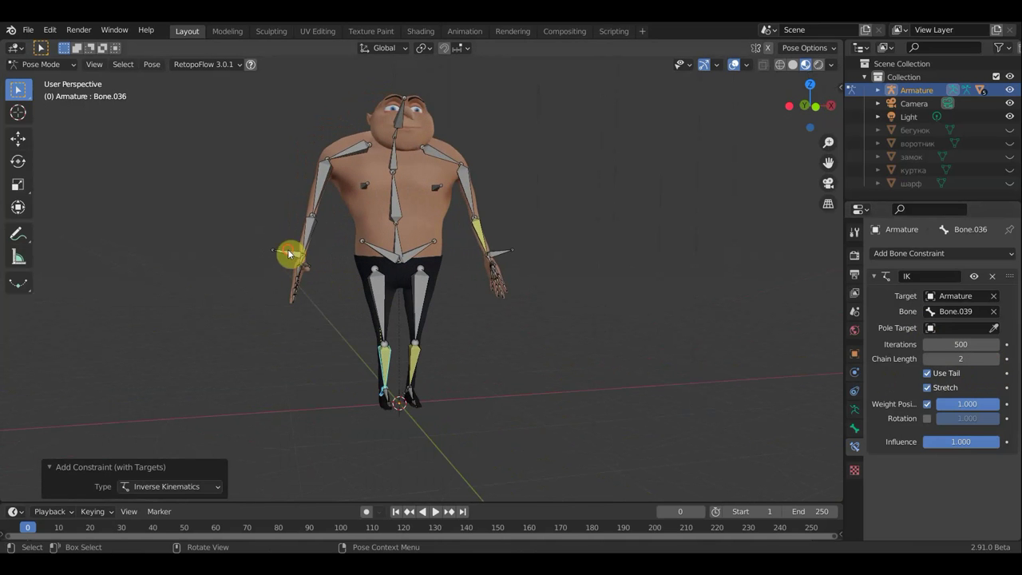
{"action": "left_click", "coordinate": [311, 231]}
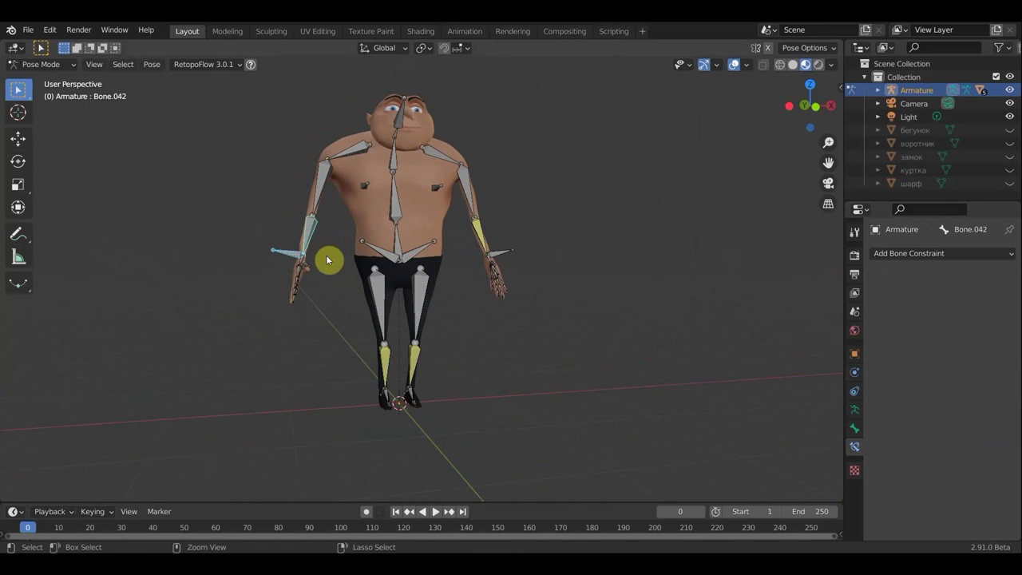
{"action": "key", "text": "shift+ctrl+c"}
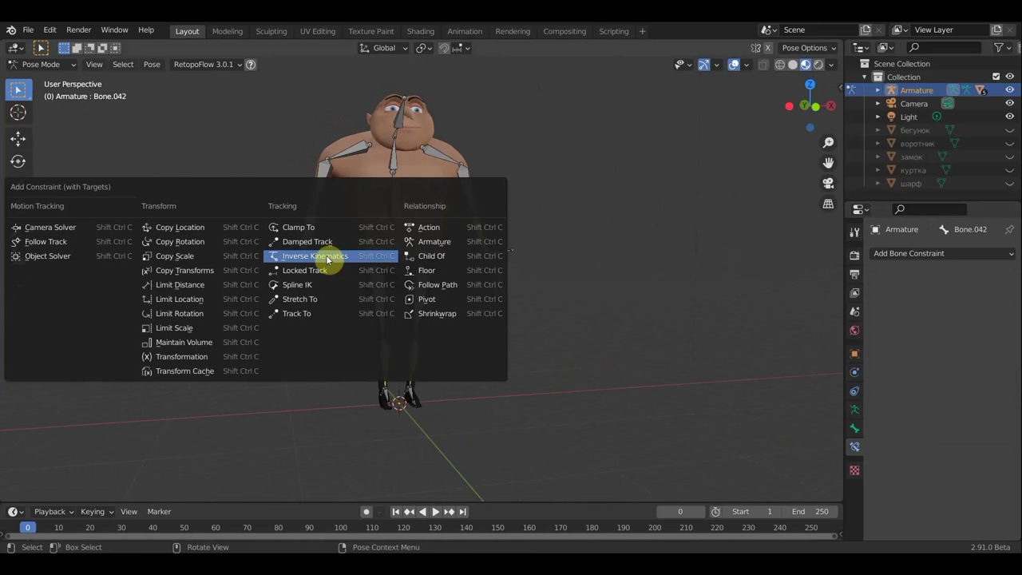
{"action": "left_click", "coordinate": [327, 257]}
{"action": "left_click", "coordinate": [995, 358]}
{"action": "left_click", "coordinate": [995, 358]}
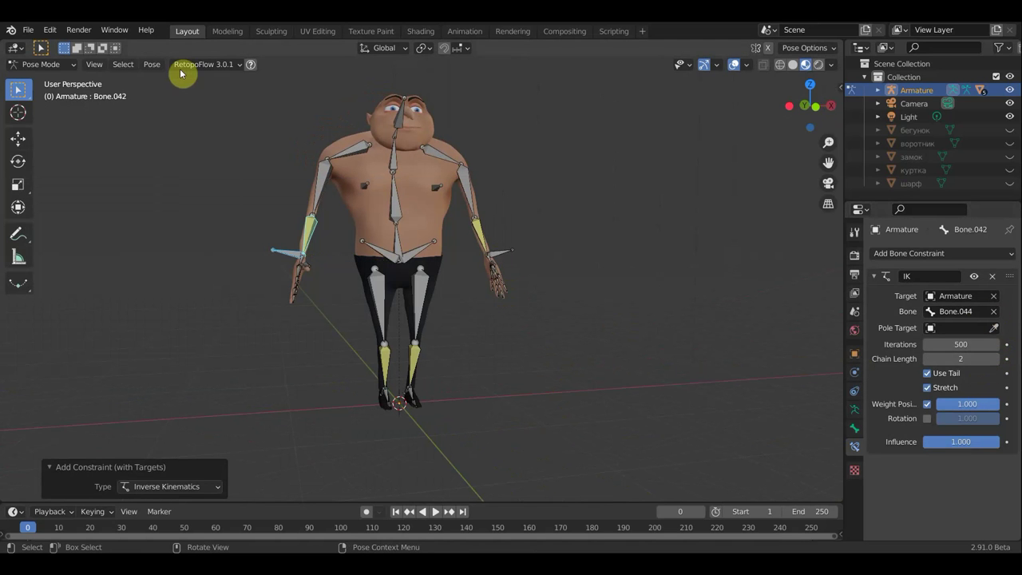
Step: Test the arm and leg IK by moving hand and foot, undoing each move
{"action": "left_click", "coordinate": [294, 257]}
{"action": "key", "text": "g"}
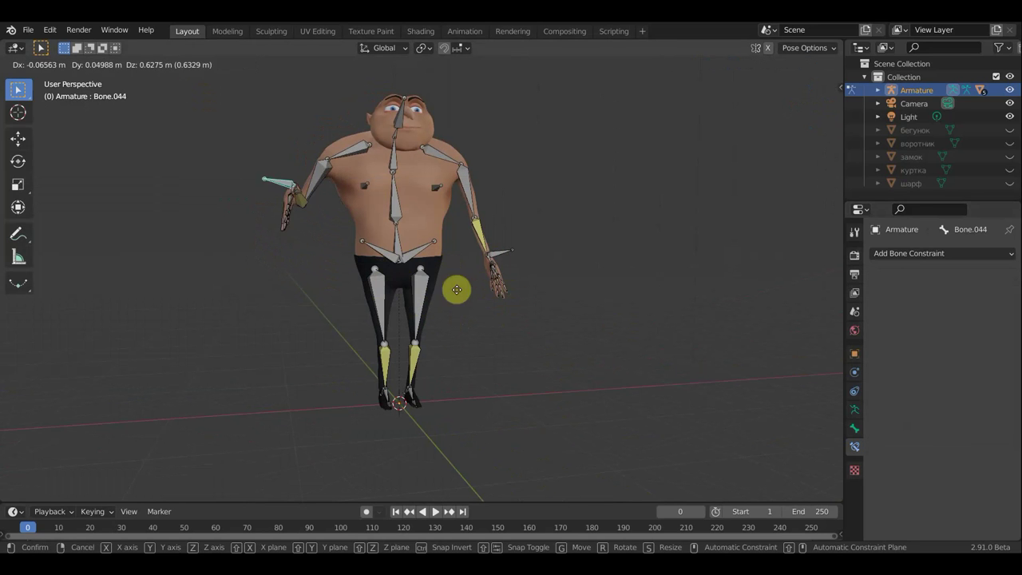
{"action": "left_click", "coordinate": [447, 300]}
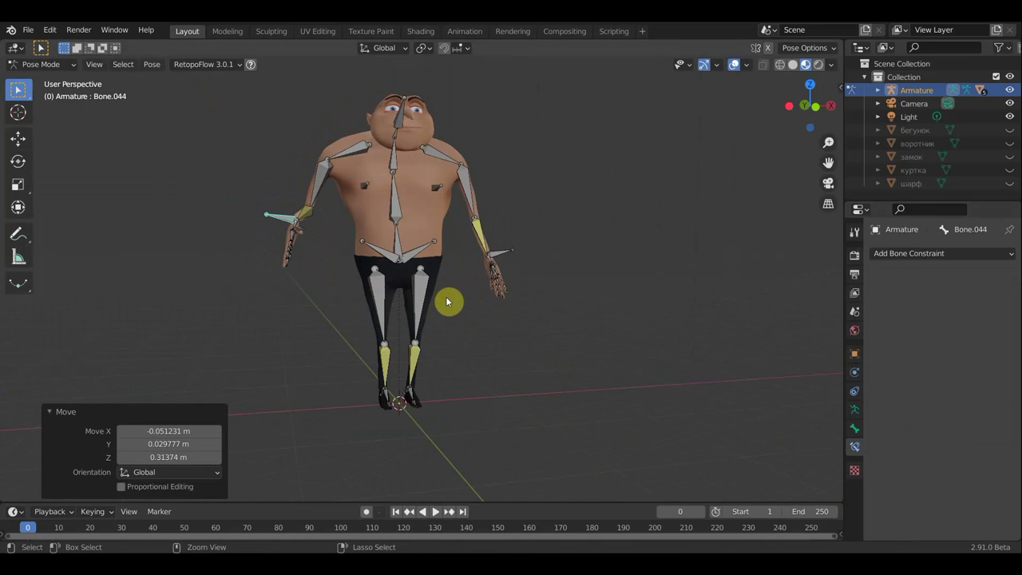
{"action": "key", "text": "ctrl+z"}
{"action": "mouse_move", "coordinate": [473, 318]}
{"action": "middle_mouse_down"}
{"action": "mouse_move", "coordinate": [591, 334]}
{"action": "mouse_move", "coordinate": [538, 393]}
{"action": "middle_mouse_up"}
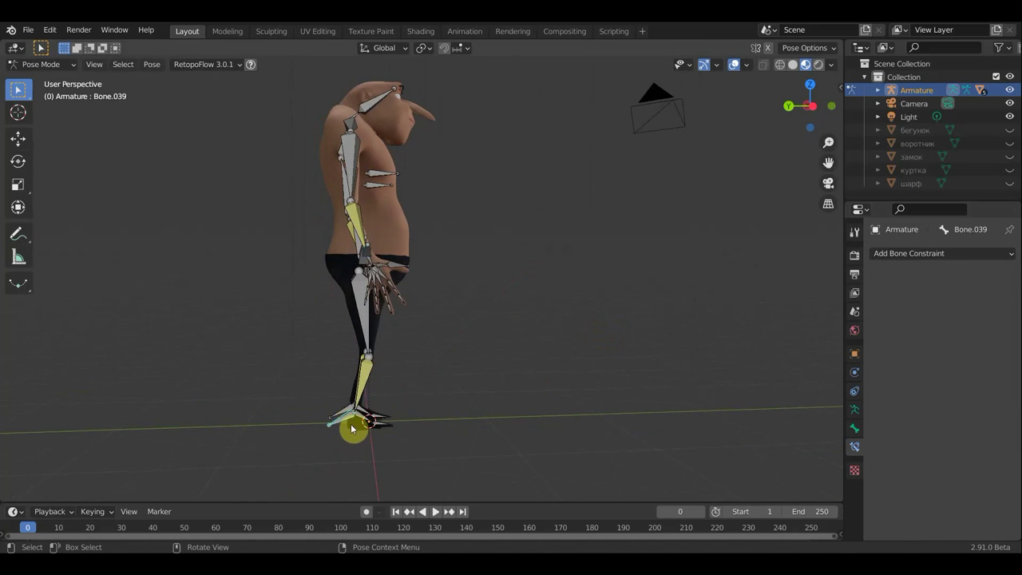
{"action": "key", "text": "g"}
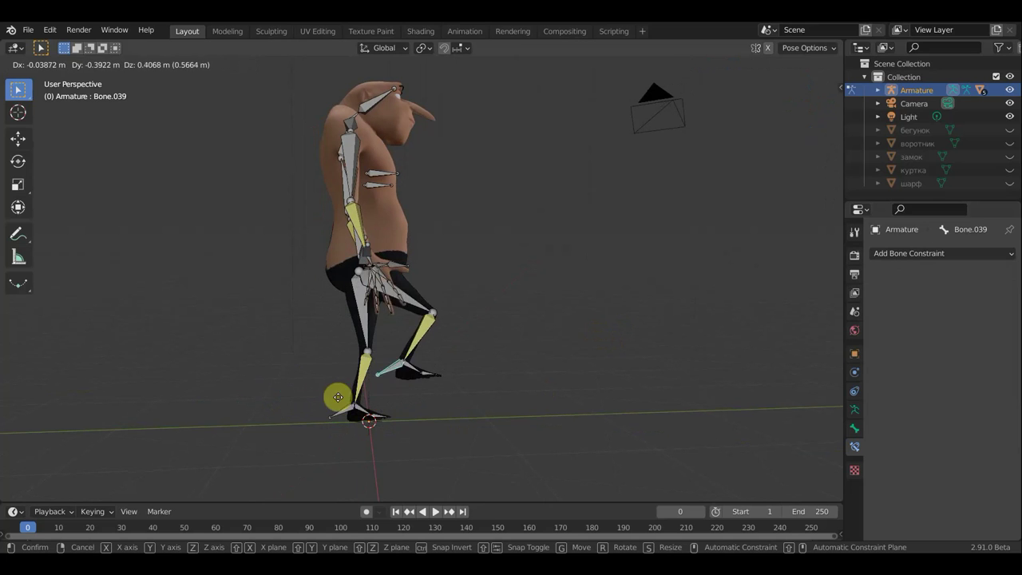
{"action": "left_click", "coordinate": [367, 403]}
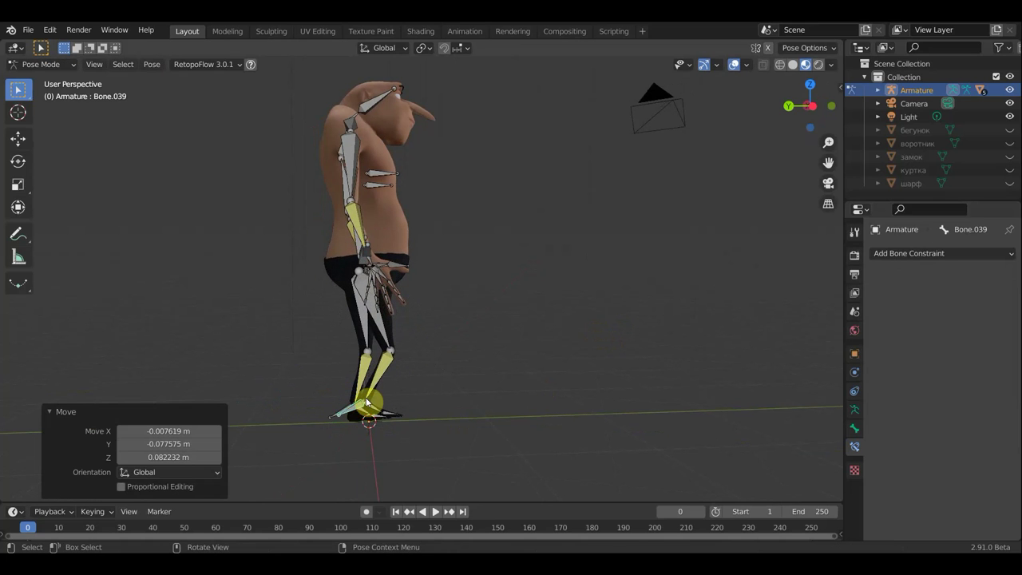
{"action": "key", "text": "ctrl+z"}
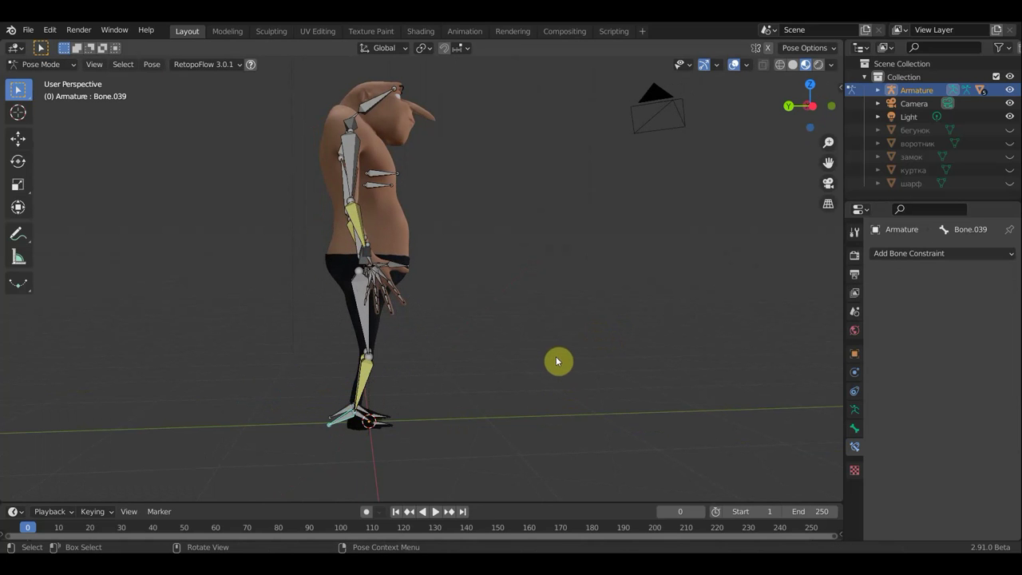
{"action": "key", "text": "KP_1"}
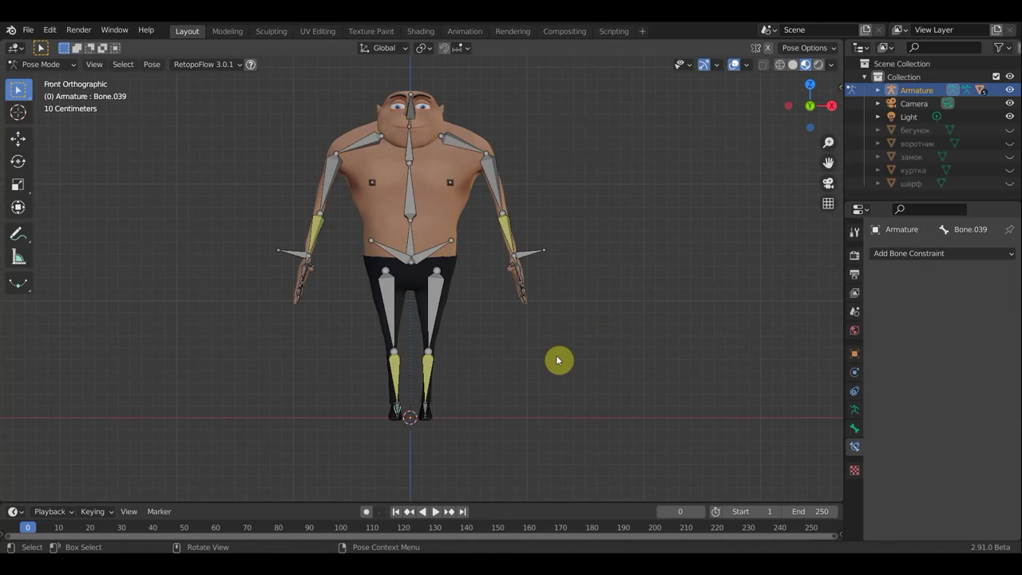
Step: Switch to Object Mode and unhide the куртка jacket
{"action": "left_click", "coordinate": [44, 63]}
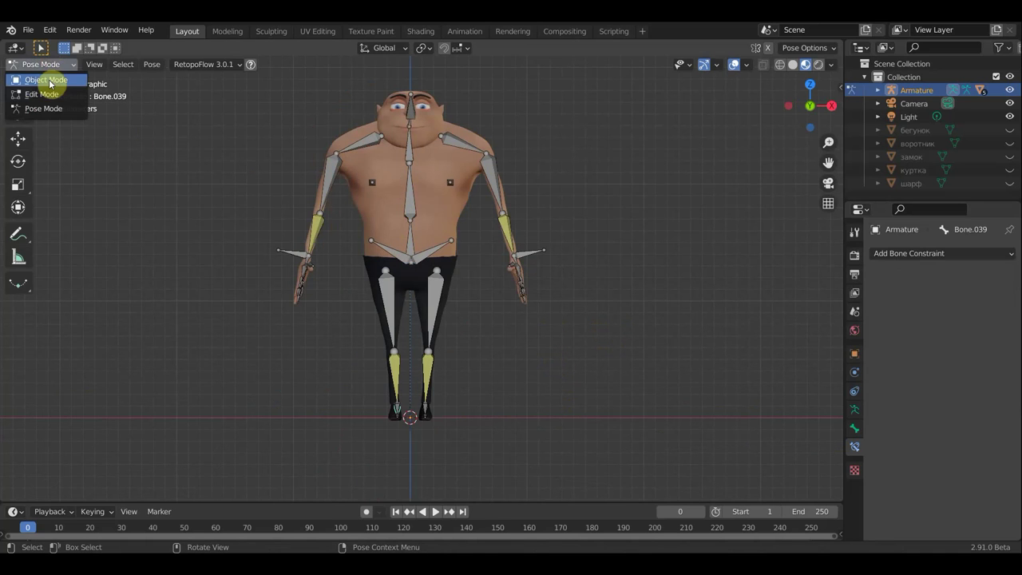
{"action": "left_click", "coordinate": [50, 81]}
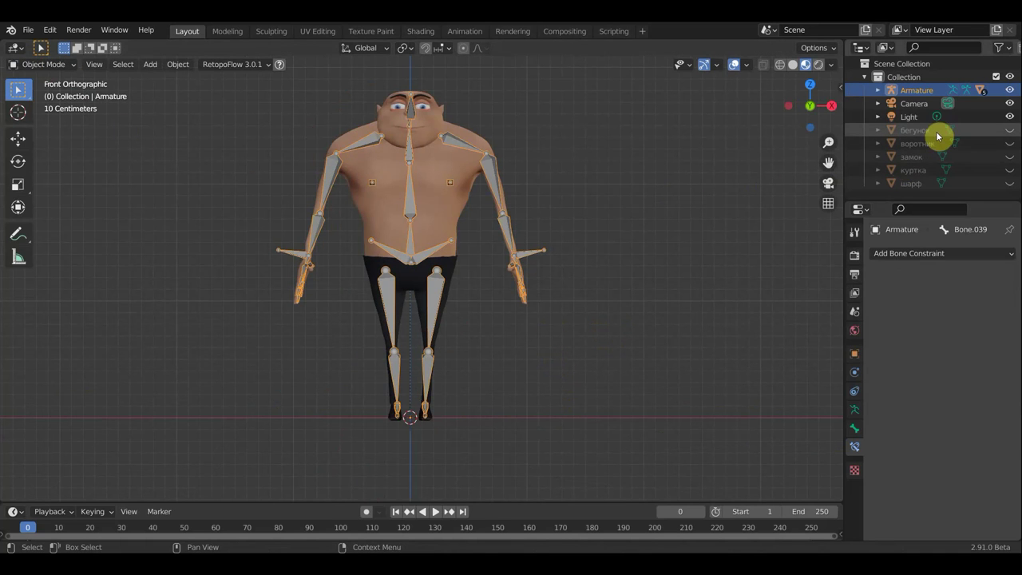
{"action": "left_click", "coordinate": [919, 171]}
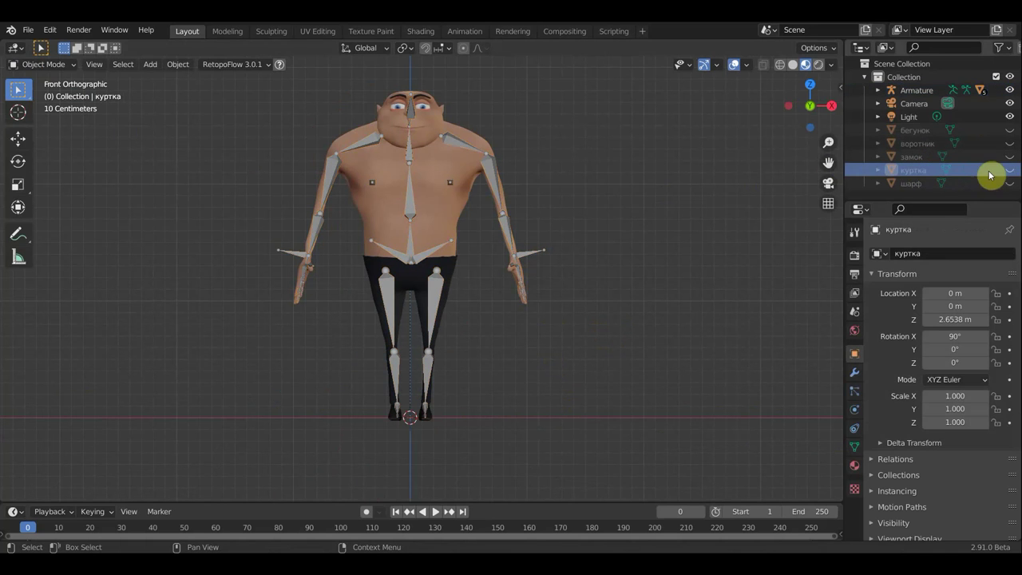
{"action": "left_click", "coordinate": [1009, 170]}
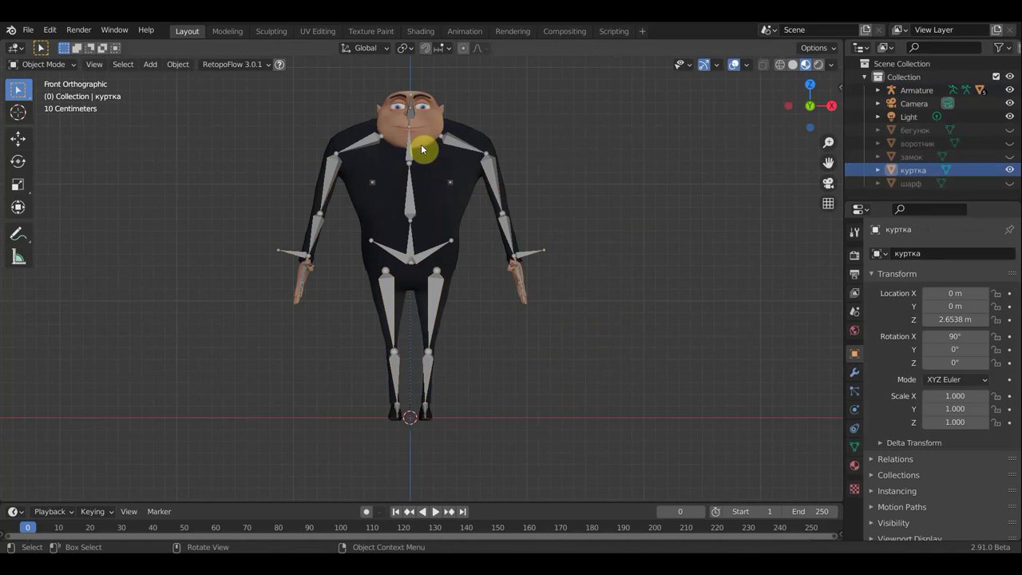
Step: Parent куртка to the Armature with empty groups
{"action": "left_click", "coordinate": [434, 174]}
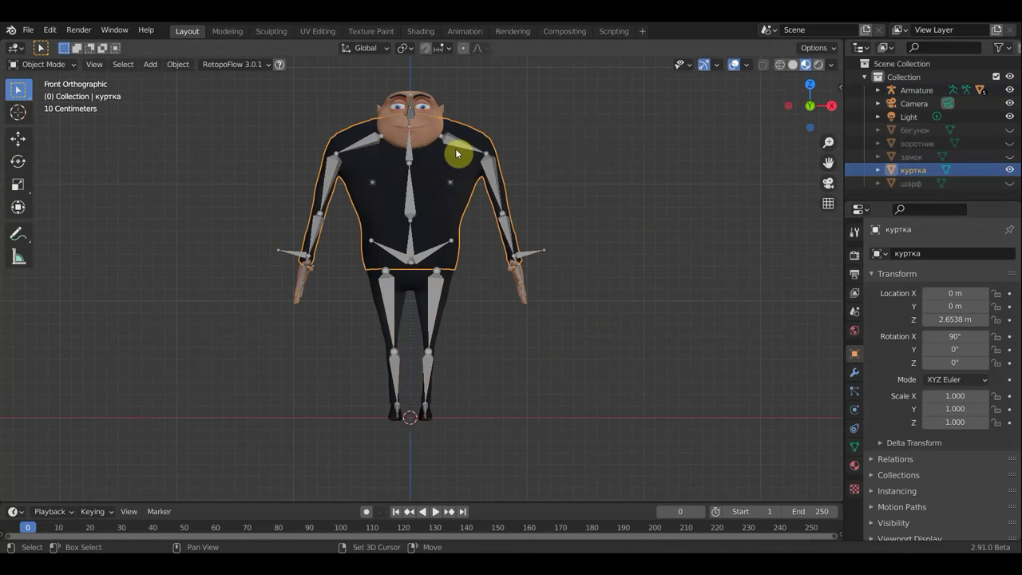
{"action": "left_click", "coordinate": [484, 147], "text": "shift"}
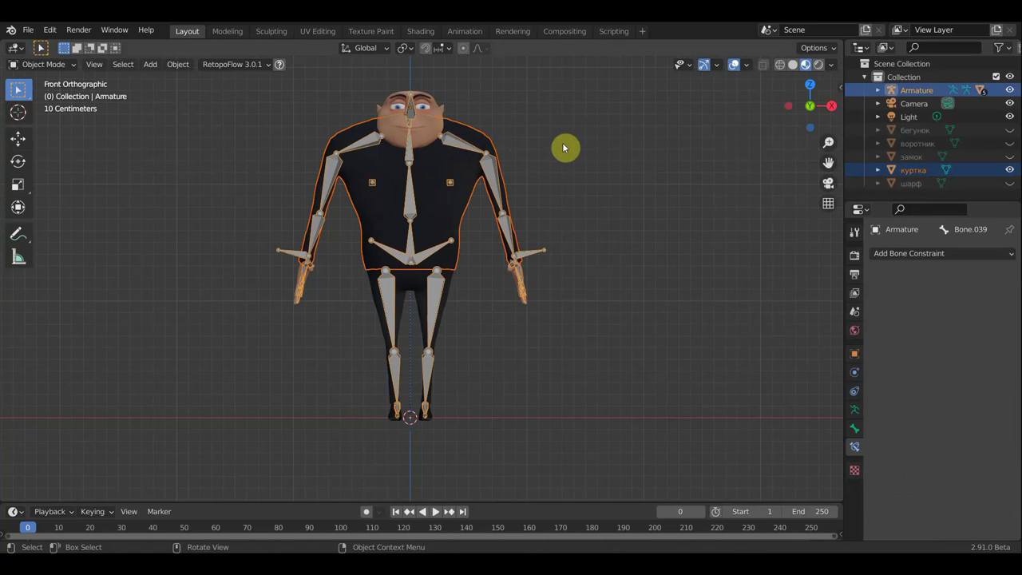
{"action": "key", "text": "ctrl+p"}
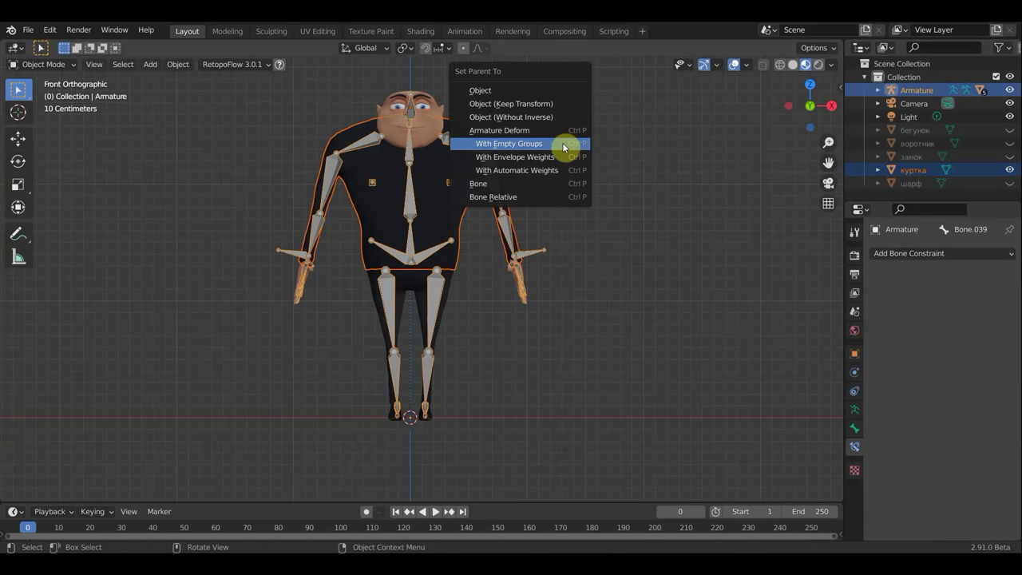
{"action": "left_click", "coordinate": [562, 143]}
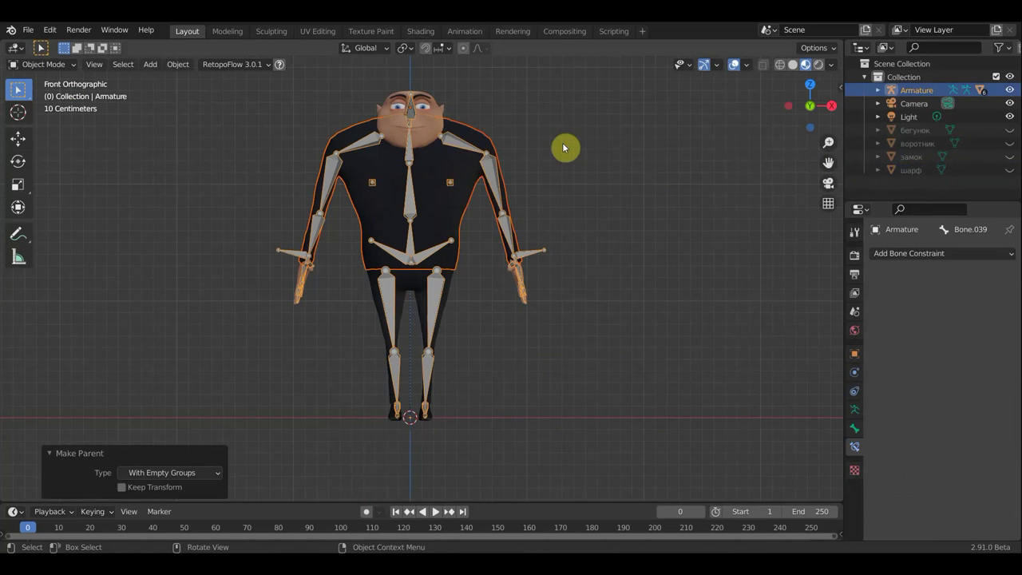
{"action": "left_click", "coordinate": [447, 205]}
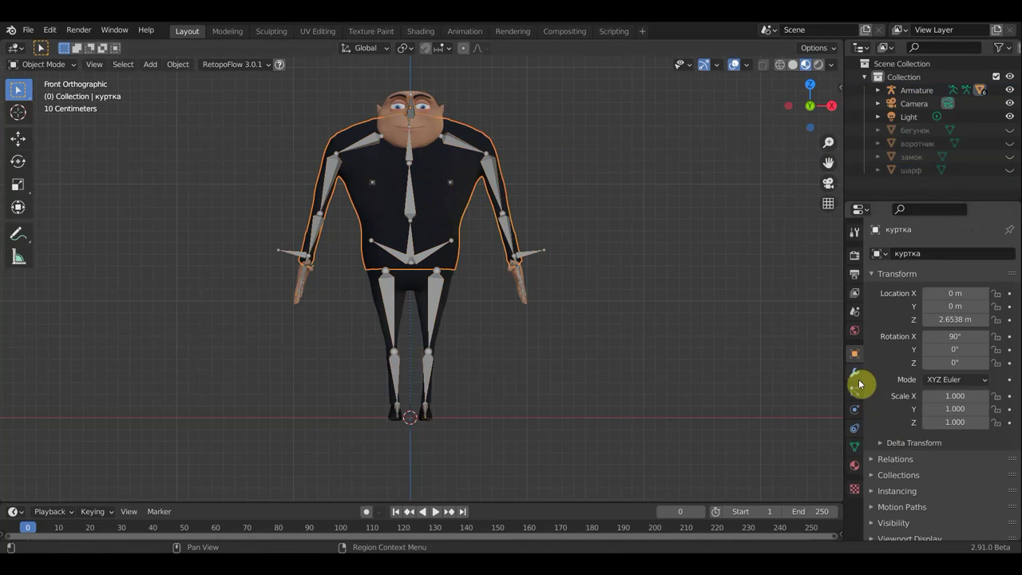
{"action": "left_click", "coordinate": [855, 374]}
Step: Add a Data Transfer modifier to the jacket sourcing vertex data from тело
{"action": "left_click", "coordinate": [934, 253]}
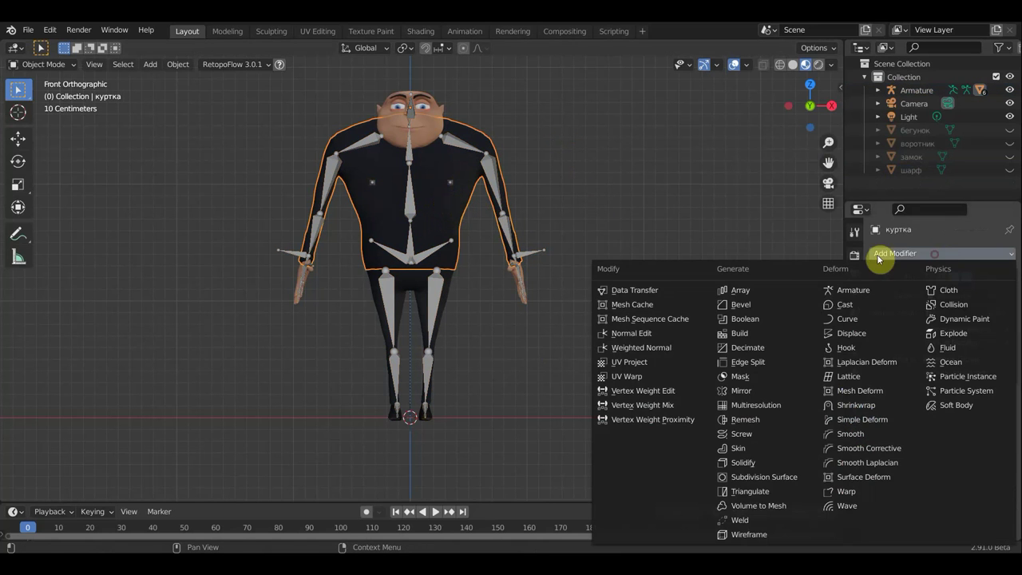
{"action": "left_click", "coordinate": [648, 290]}
{"action": "left_click", "coordinate": [980, 414]}
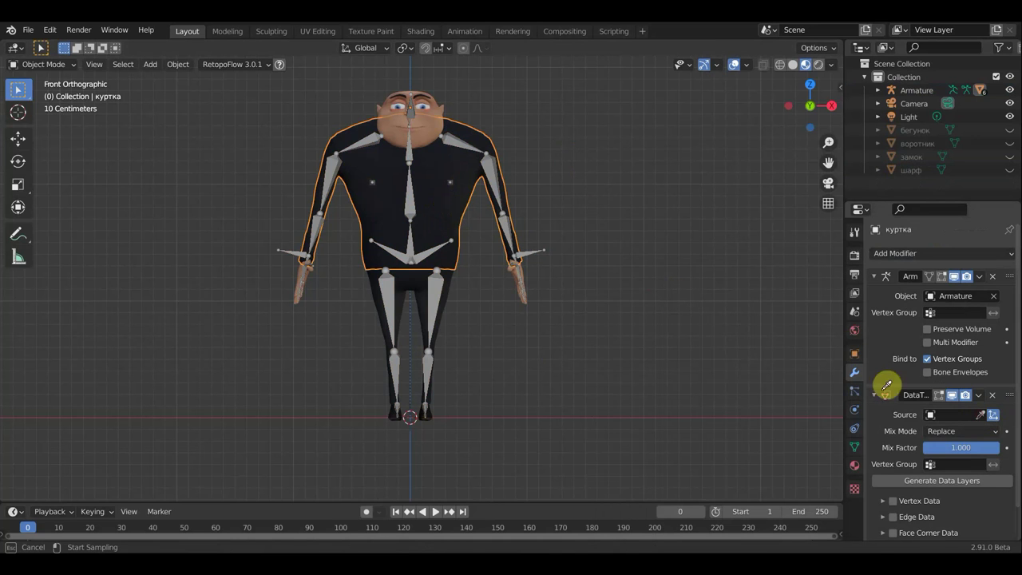
{"action": "left_click", "coordinate": [429, 136]}
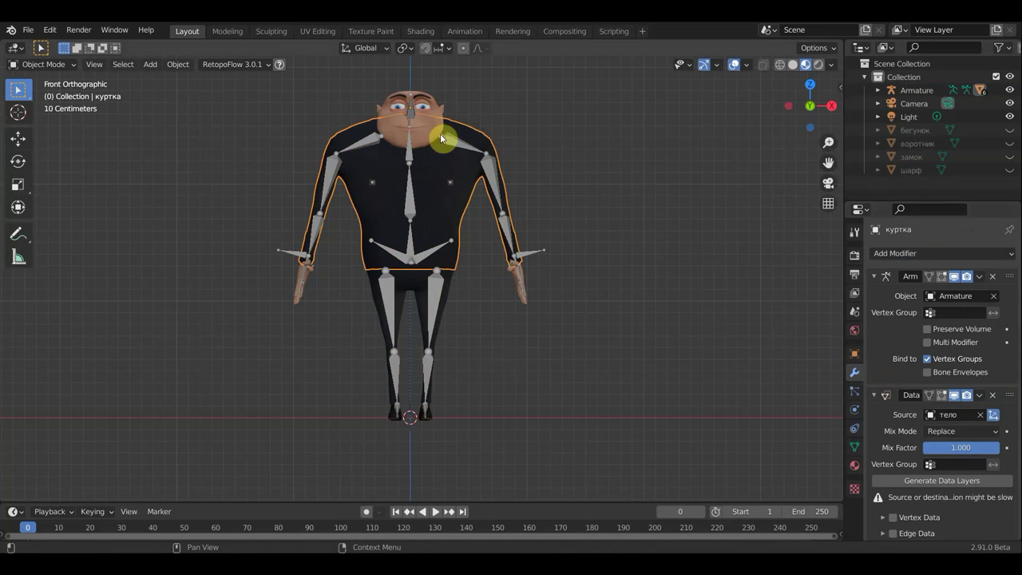
{"action": "left_click", "coordinate": [894, 518]}
Step: Choose Vertex Groups, apply the Data Transfer modifier, and select the armature
{"action": "scroll", "coordinate": [894, 511], "scroll_direction": "down", "scroll_amount": 2}
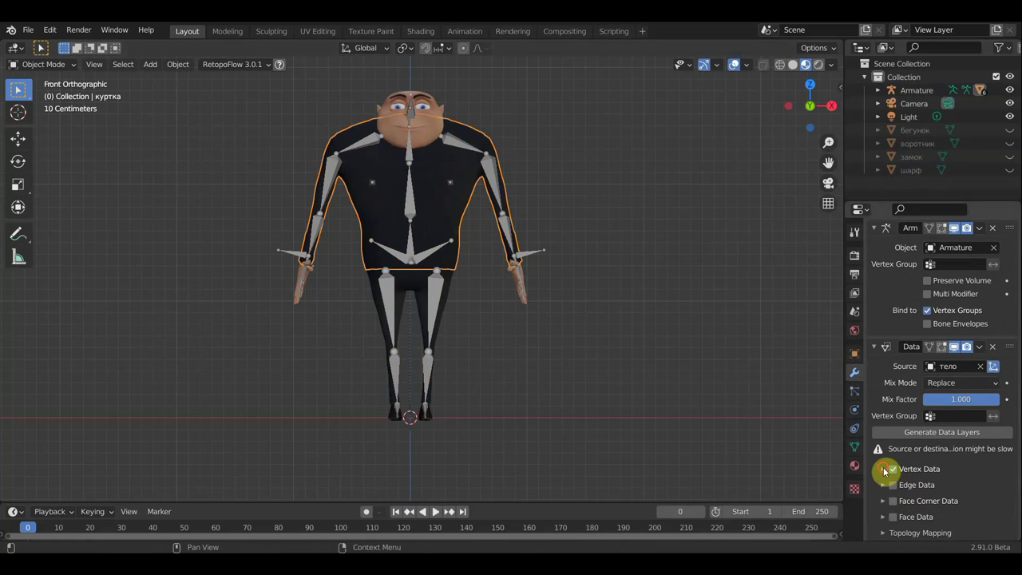
{"action": "left_click", "coordinate": [883, 470]}
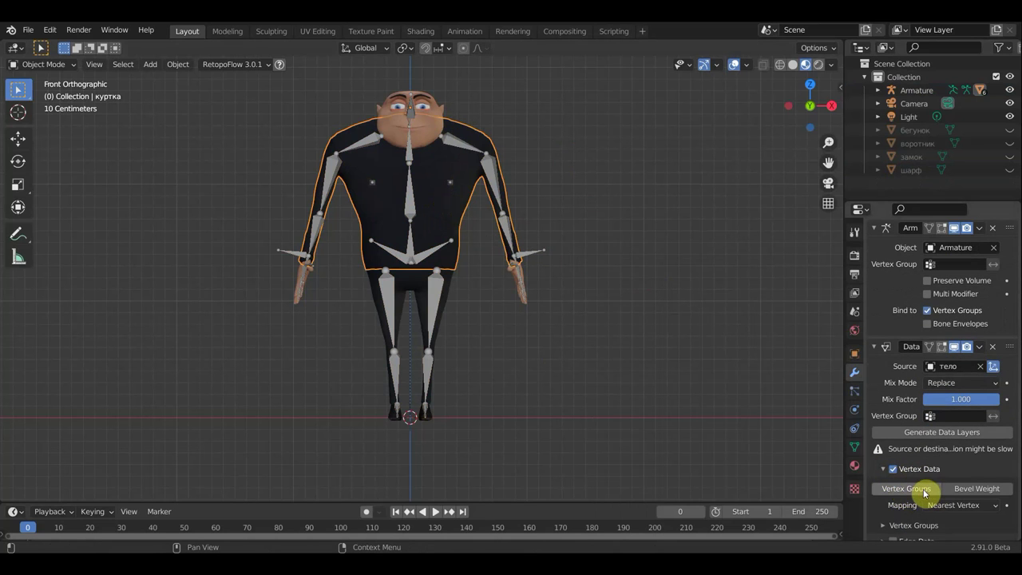
{"action": "left_click", "coordinate": [918, 488]}
{"action": "left_click", "coordinate": [979, 348]}
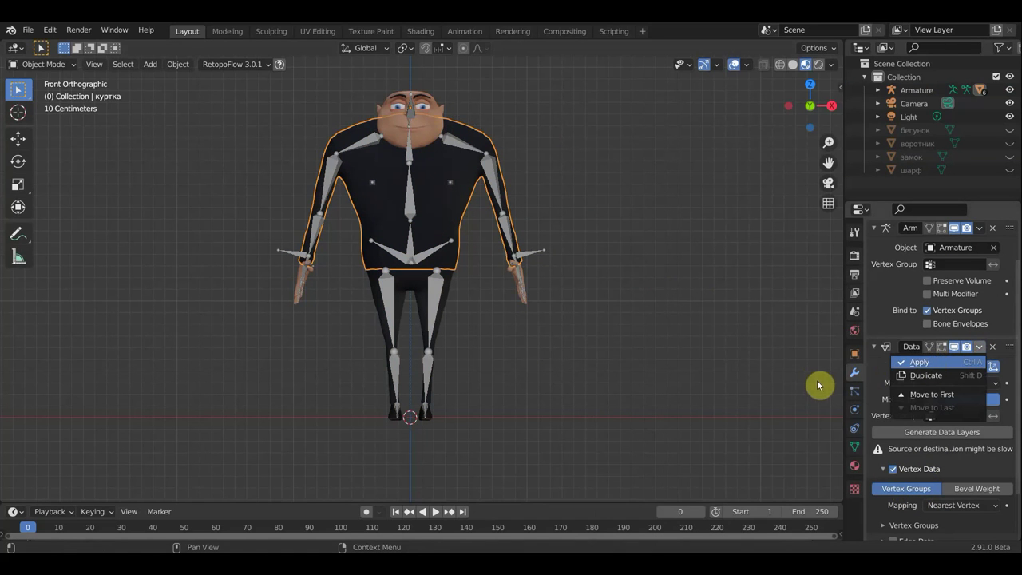
{"action": "key", "text": "Return"}
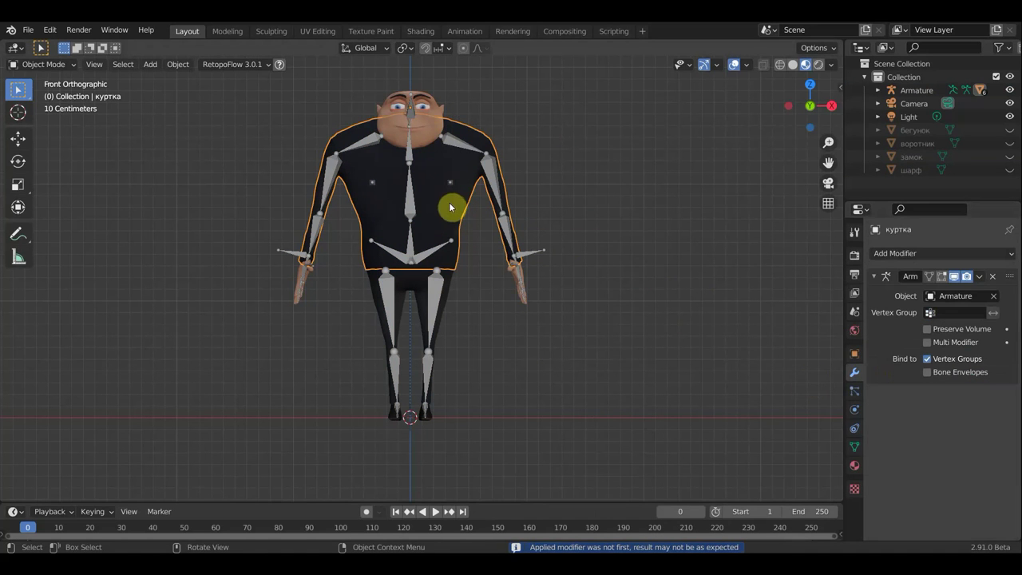
{"action": "left_click", "coordinate": [408, 206]}
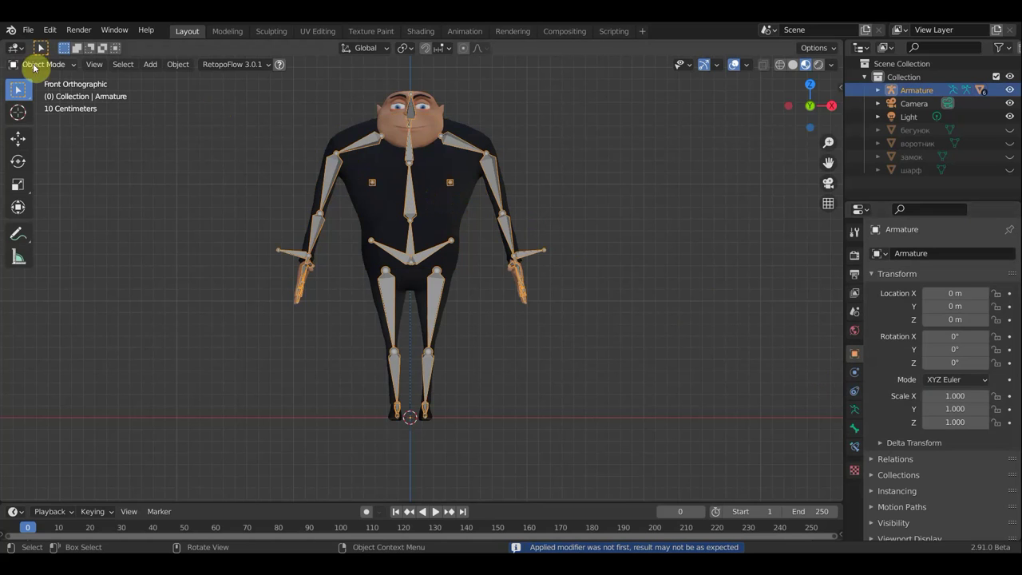
{"action": "left_click", "coordinate": [42, 64]}
{"action": "left_click", "coordinate": [48, 80]}
{"action": "left_click", "coordinate": [48, 64]}
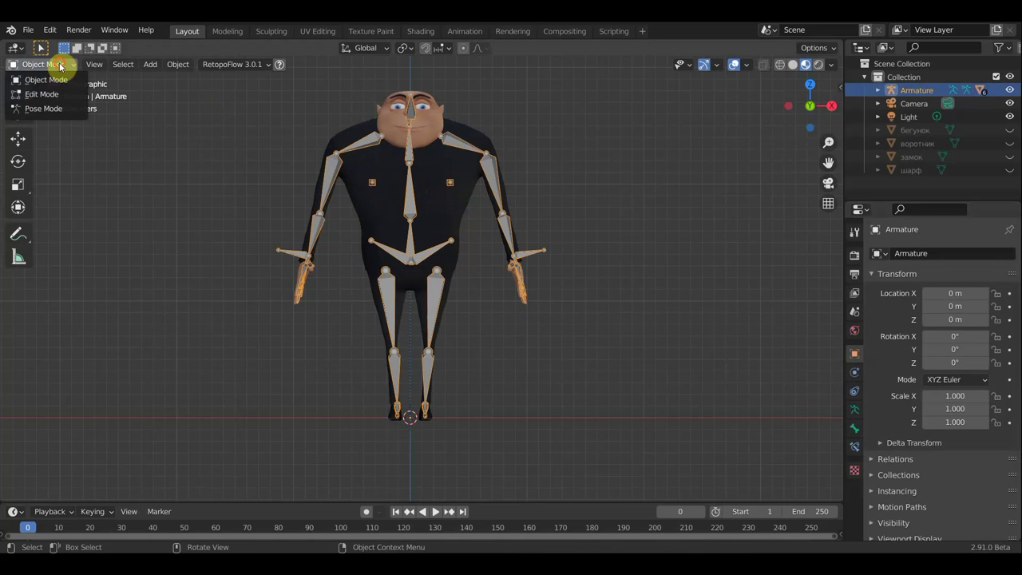
{"action": "left_click", "coordinate": [46, 109]}
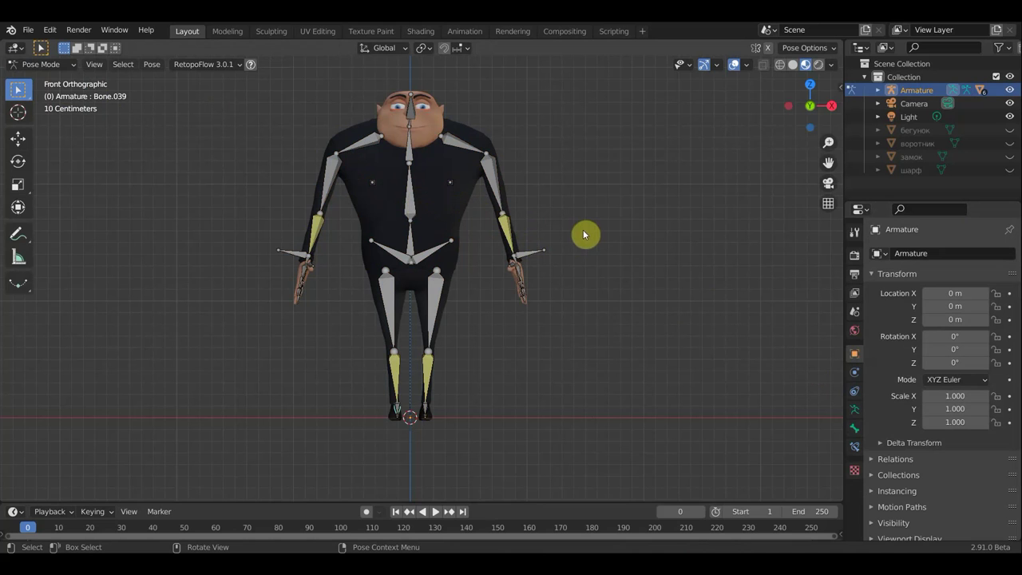
{"action": "left_click", "coordinate": [421, 210]}
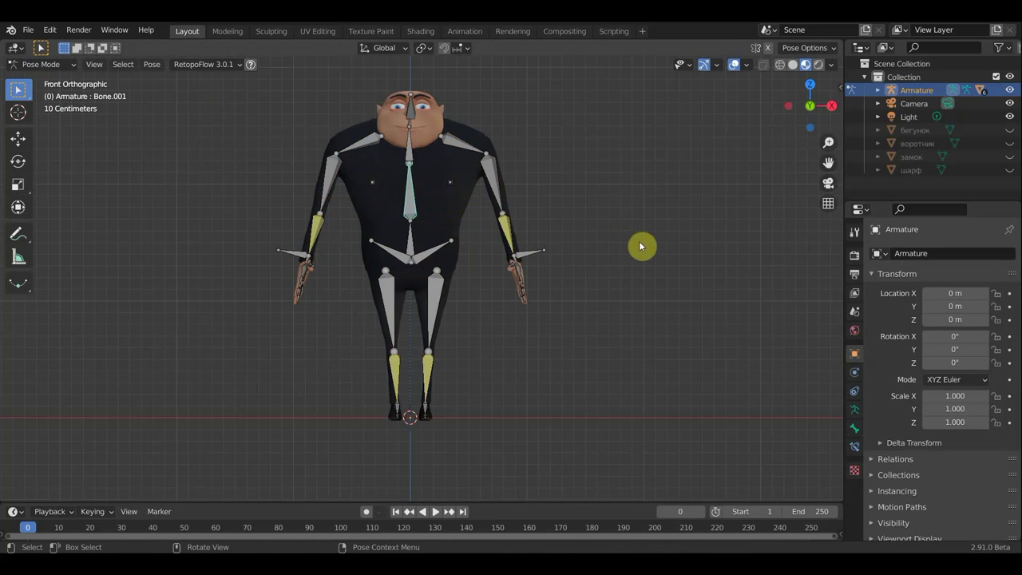
{"action": "key", "text": "r"}
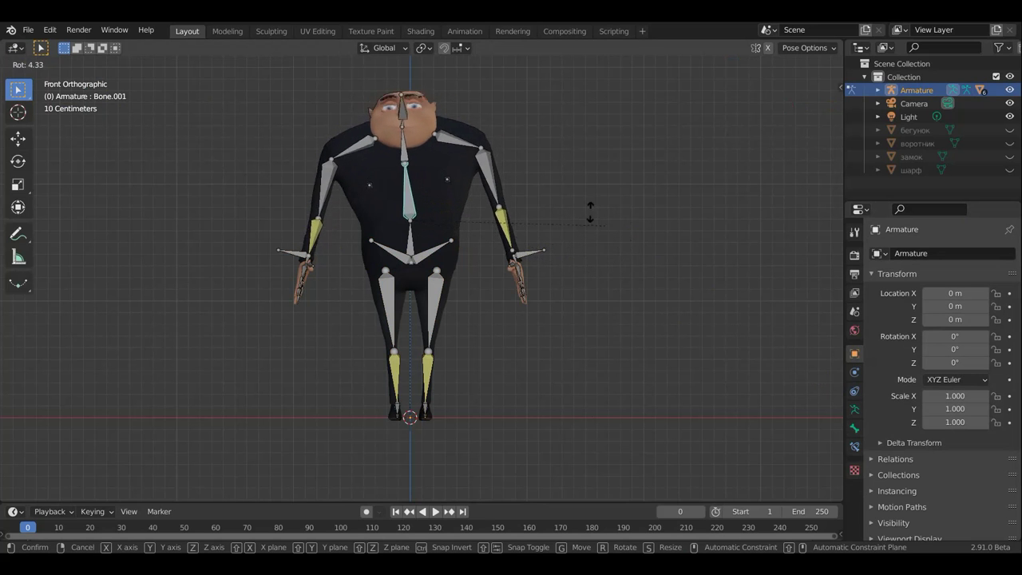
{"action": "left_click", "coordinate": [602, 231]}
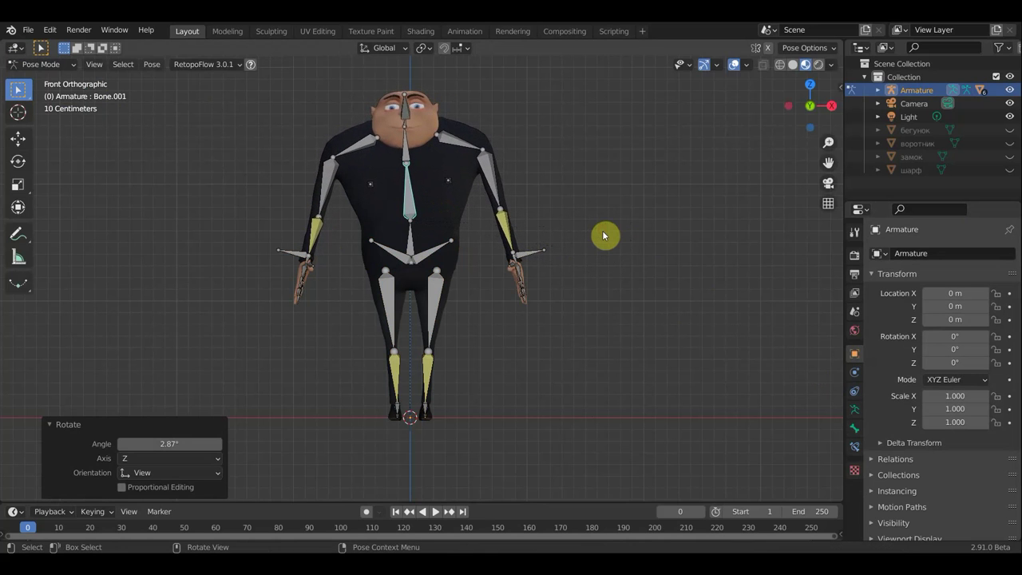
{"action": "key", "text": "ctrl+z"}
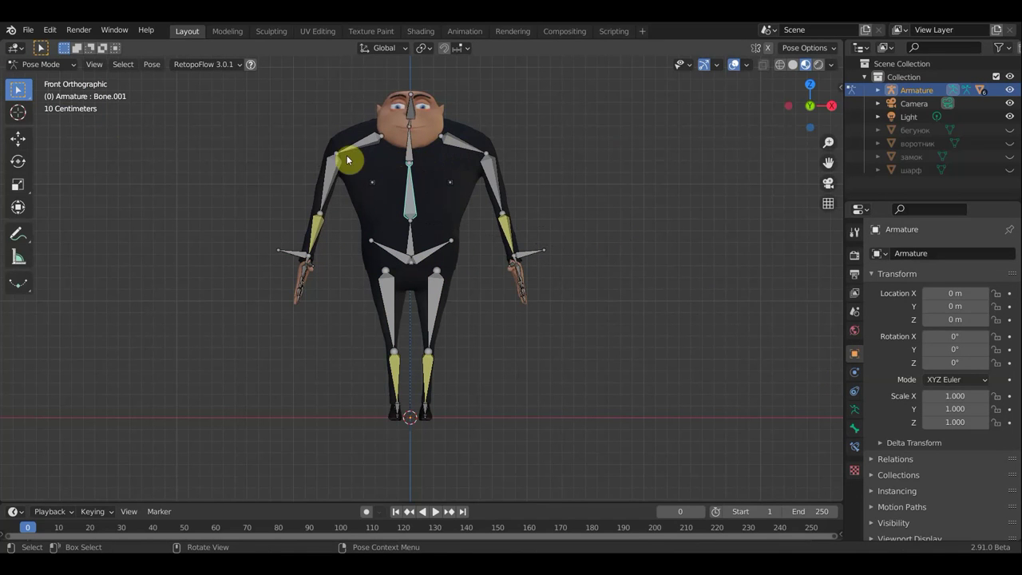
{"action": "left_click", "coordinate": [44, 64]}
{"action": "left_click", "coordinate": [45, 80]}
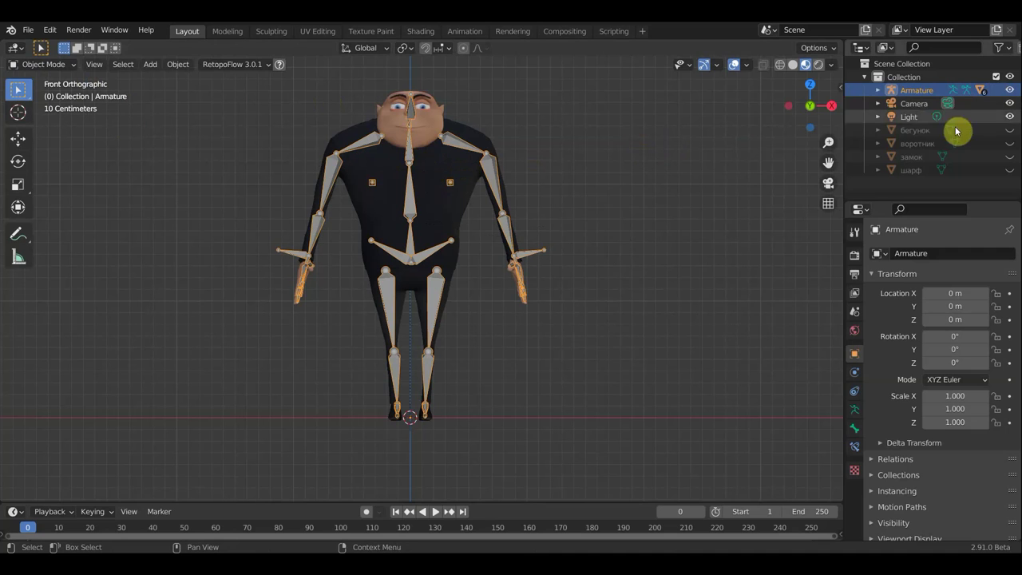
Step: Unhide the collar воротник and parent it to the Armature with empty groups
{"action": "left_click", "coordinate": [1009, 143]}
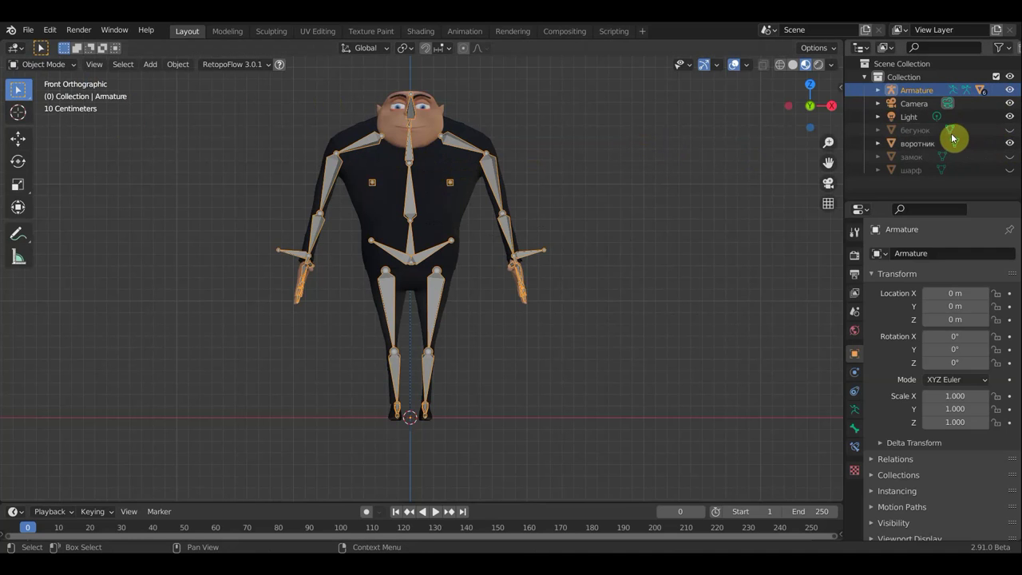
{"action": "left_click", "coordinate": [918, 143]}
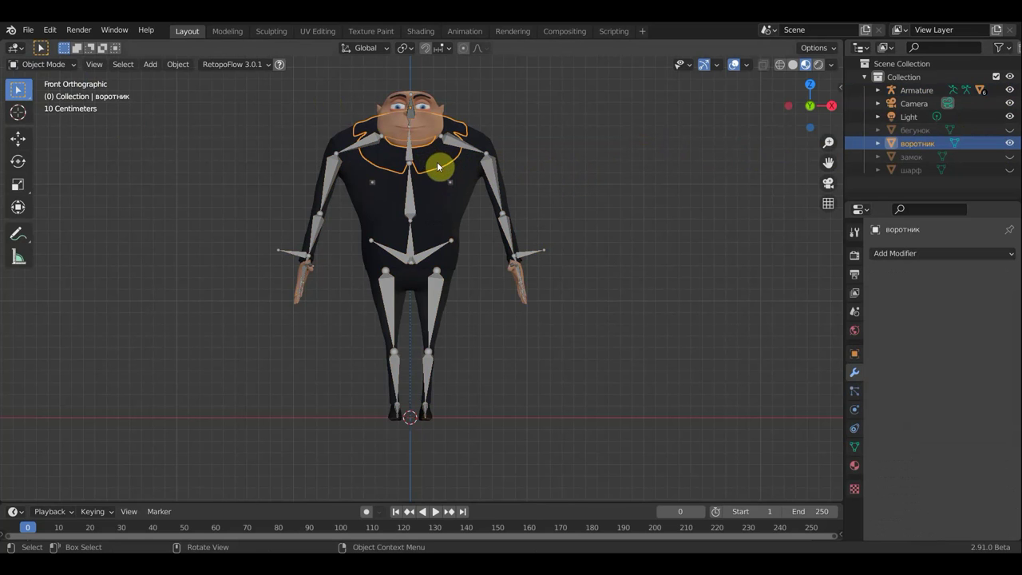
{"action": "left_click", "coordinate": [463, 147], "text": "shift"}
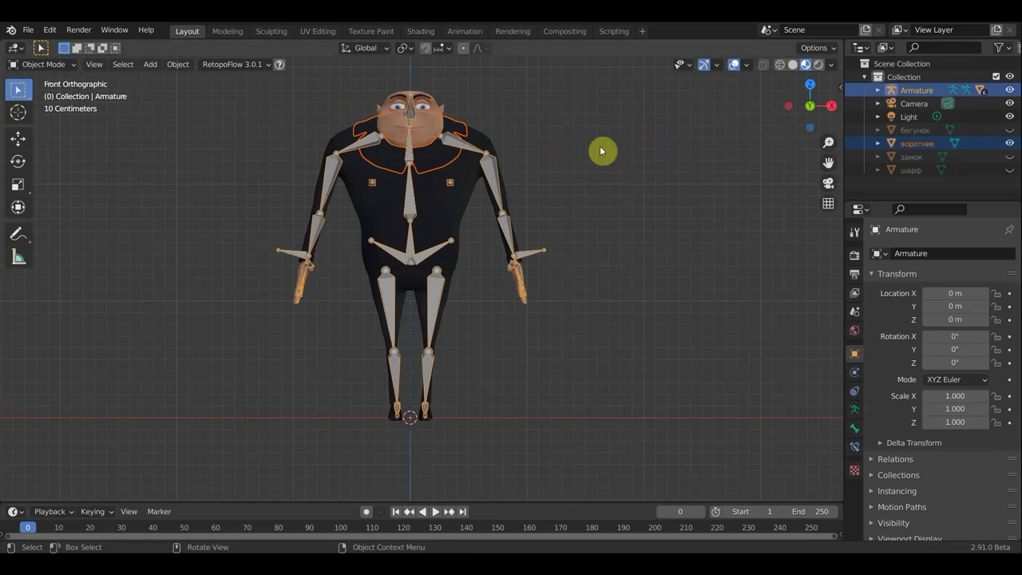
{"action": "key", "text": "ctrl+p"}
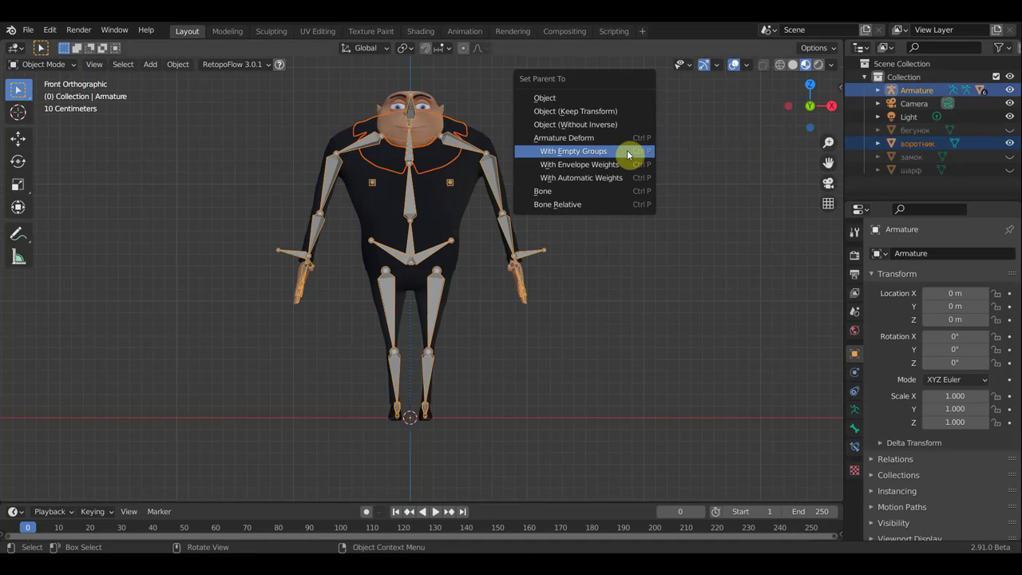
{"action": "left_click", "coordinate": [626, 151]}
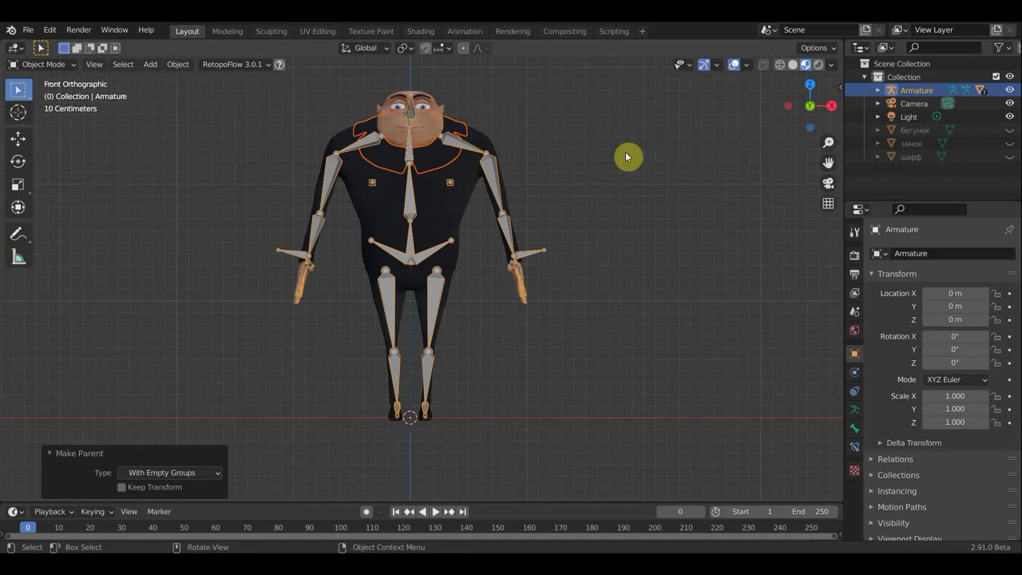
Step: Apply a Data Transfer modifier giving the collar vertex groups from тело, then unhide шарф
{"action": "left_click", "coordinate": [436, 163]}
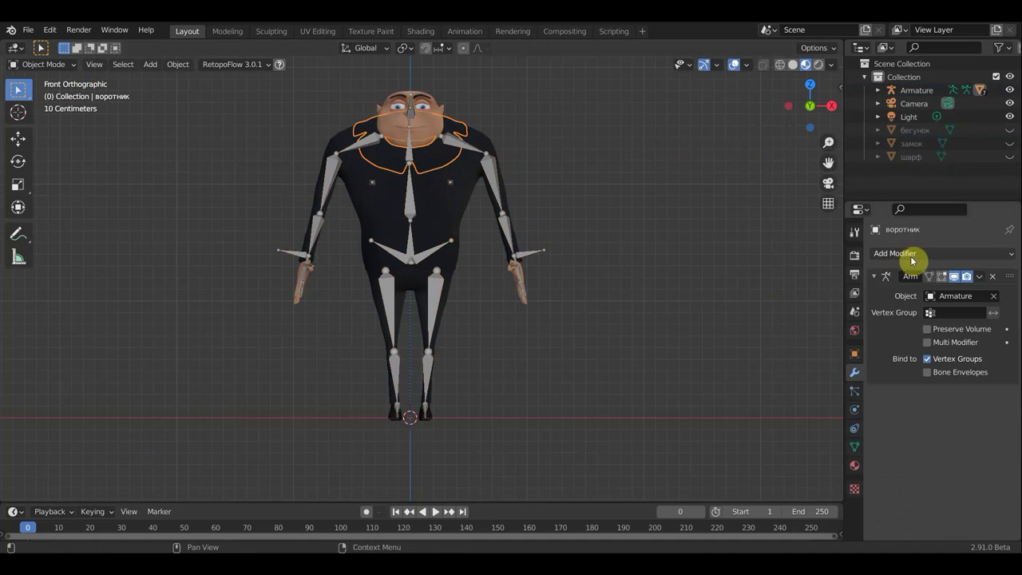
{"action": "left_click", "coordinate": [891, 255]}
{"action": "left_click", "coordinate": [645, 289]}
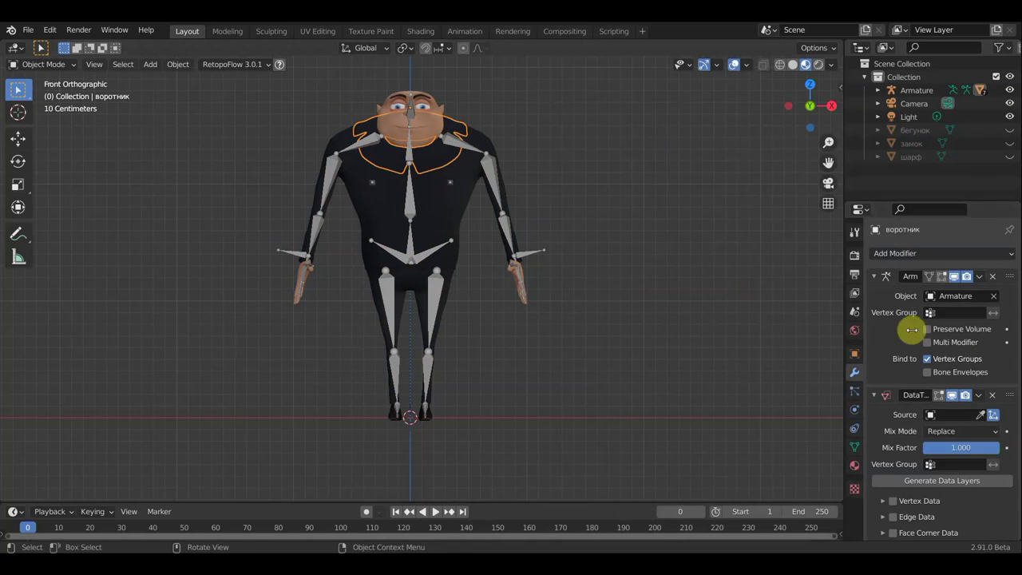
{"action": "left_click", "coordinate": [962, 414]}
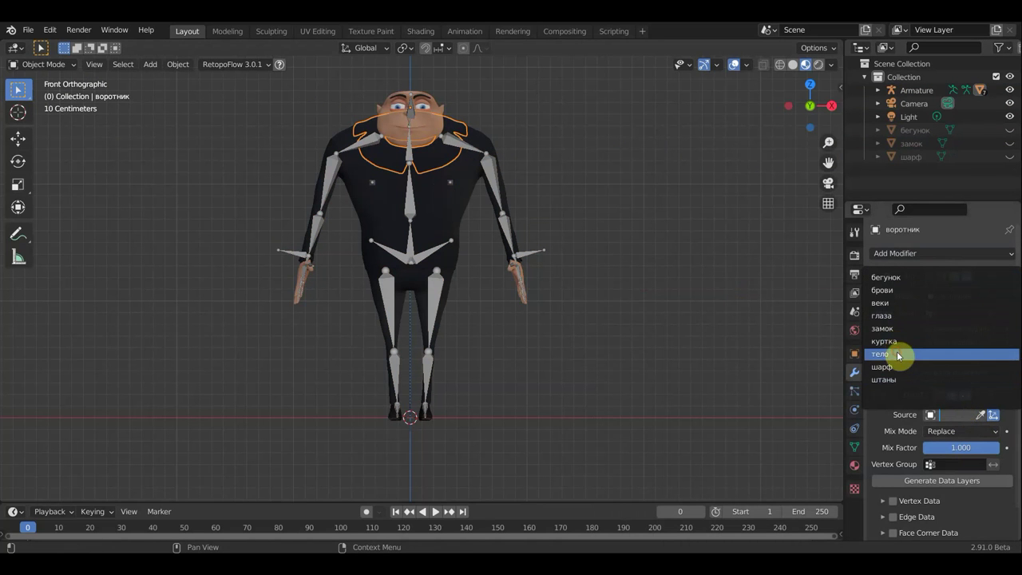
{"action": "left_click", "coordinate": [896, 354]}
{"action": "scroll", "coordinate": [892, 471], "scroll_direction": "down", "scroll_amount": 2}
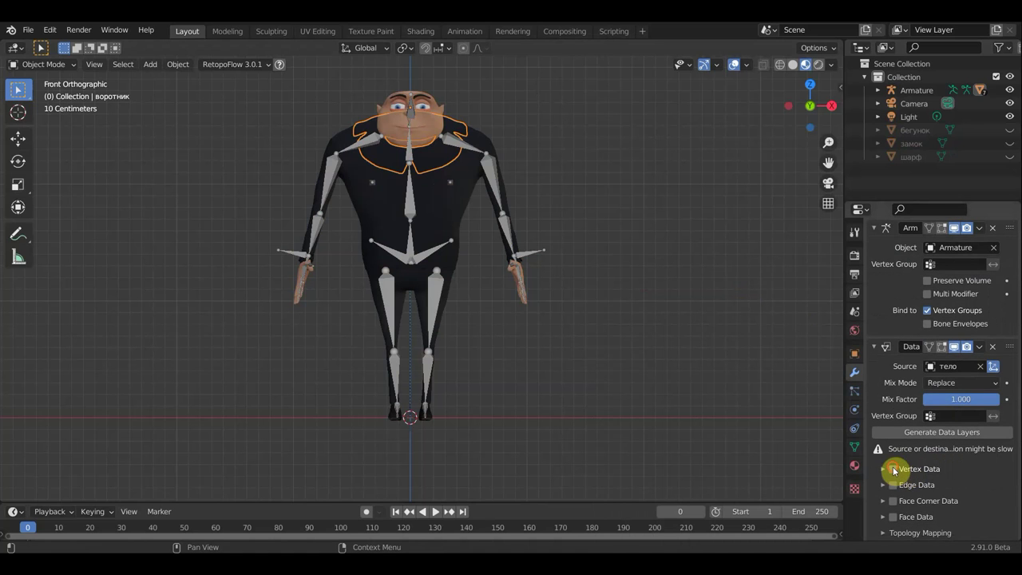
{"action": "left_click", "coordinate": [892, 470]}
{"action": "left_click", "coordinate": [883, 469]}
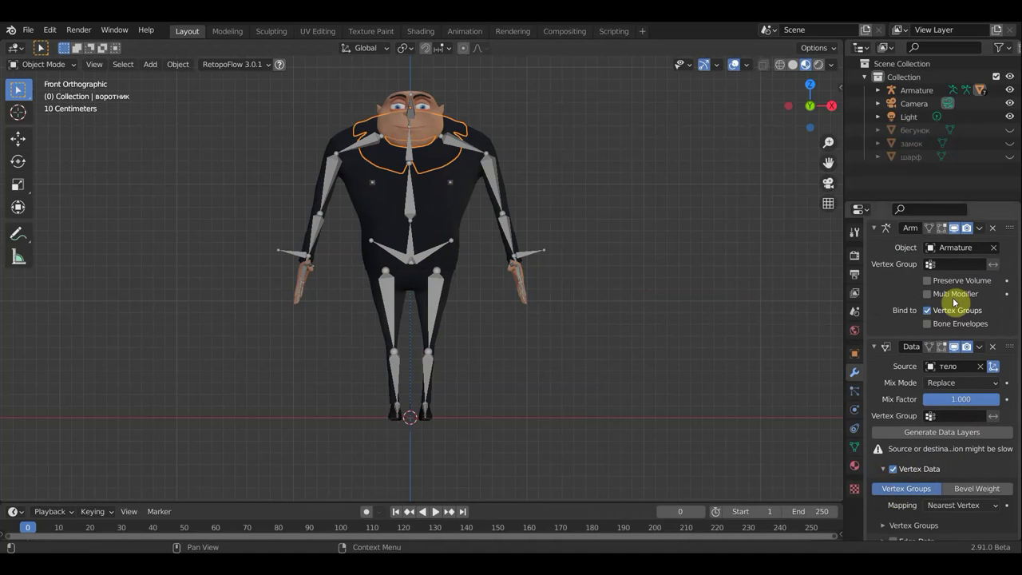
{"action": "left_click", "coordinate": [982, 348]}
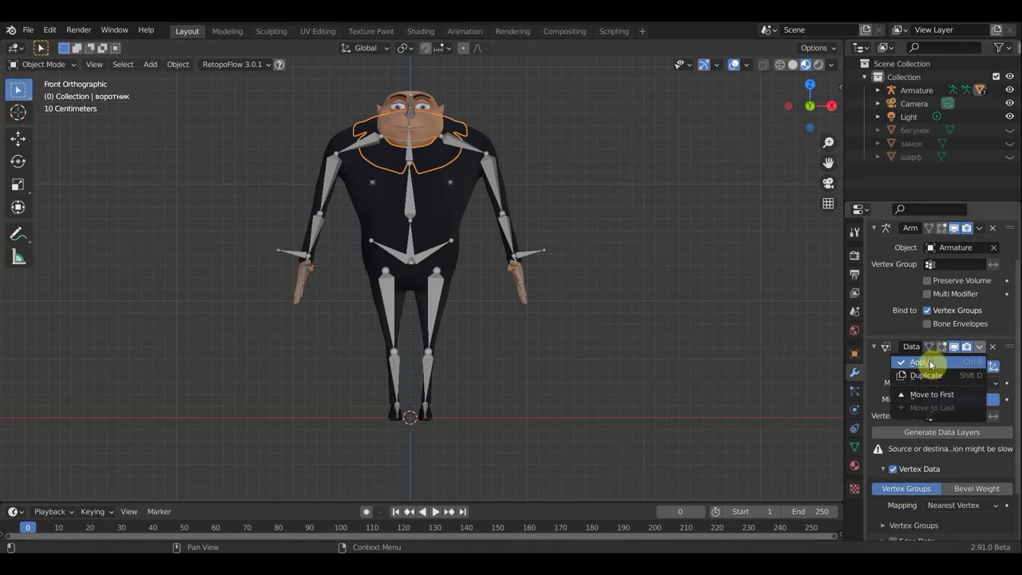
{"action": "key", "text": "Return"}
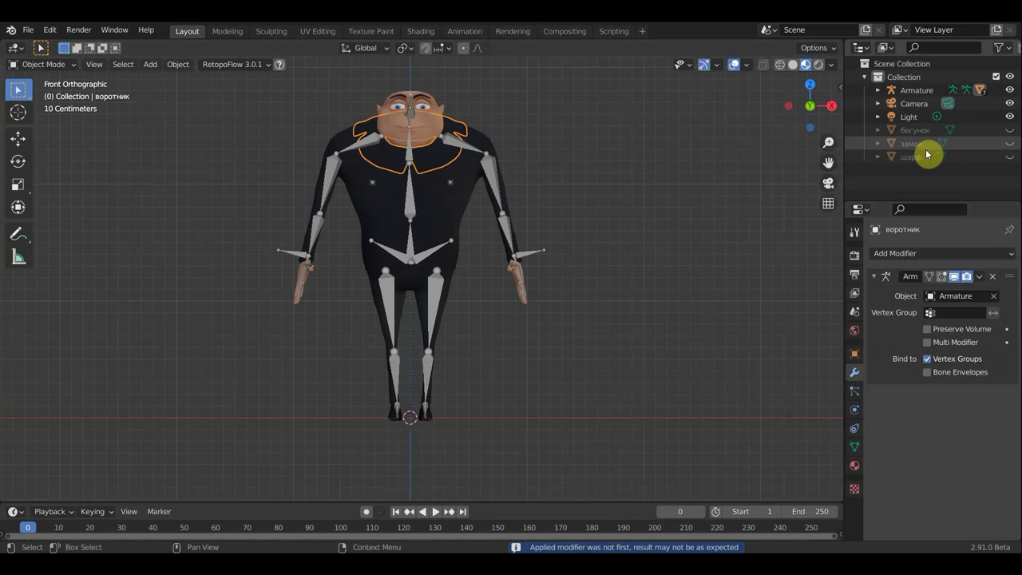
{"action": "left_click", "coordinate": [1009, 156]}
Step: Parent the scarf шарф to the armature's neck bone Bone.002 in Pose Mode
{"action": "left_click", "coordinate": [437, 153]}
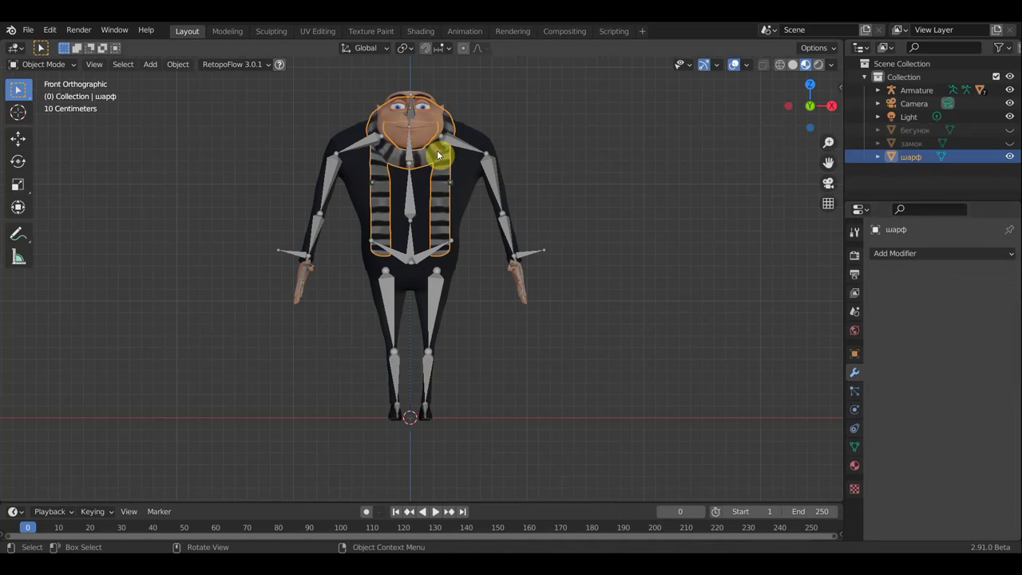
{"action": "mouse_move", "coordinate": [561, 189]}
{"action": "middle_mouse_down"}
{"action": "mouse_move", "coordinate": [511, 213]}
{"action": "mouse_move", "coordinate": [465, 217]}
{"action": "mouse_move", "coordinate": [503, 223]}
{"action": "mouse_move", "coordinate": [525, 211]}
{"action": "middle_mouse_up"}
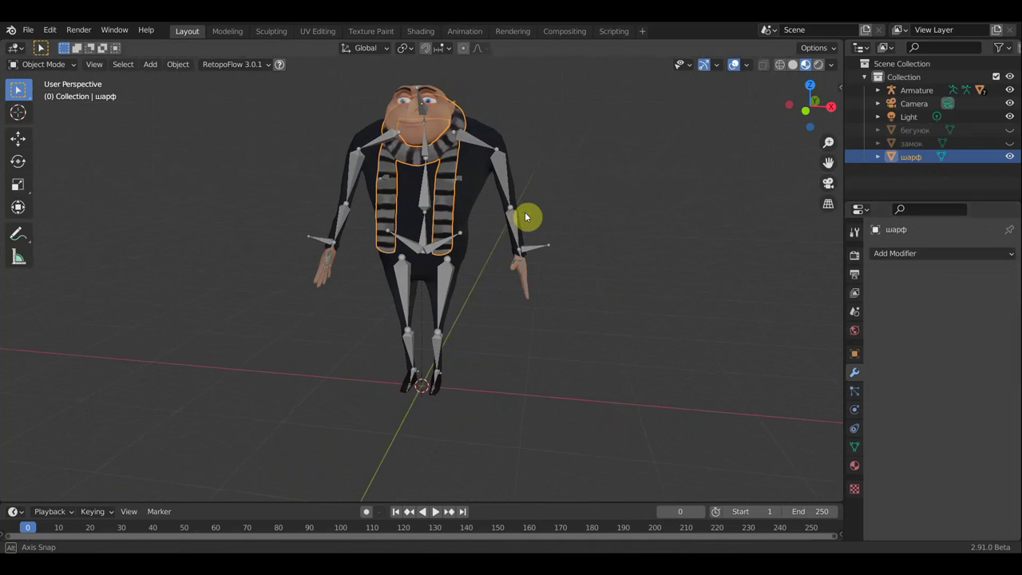
{"action": "key", "text": "KP_1"}
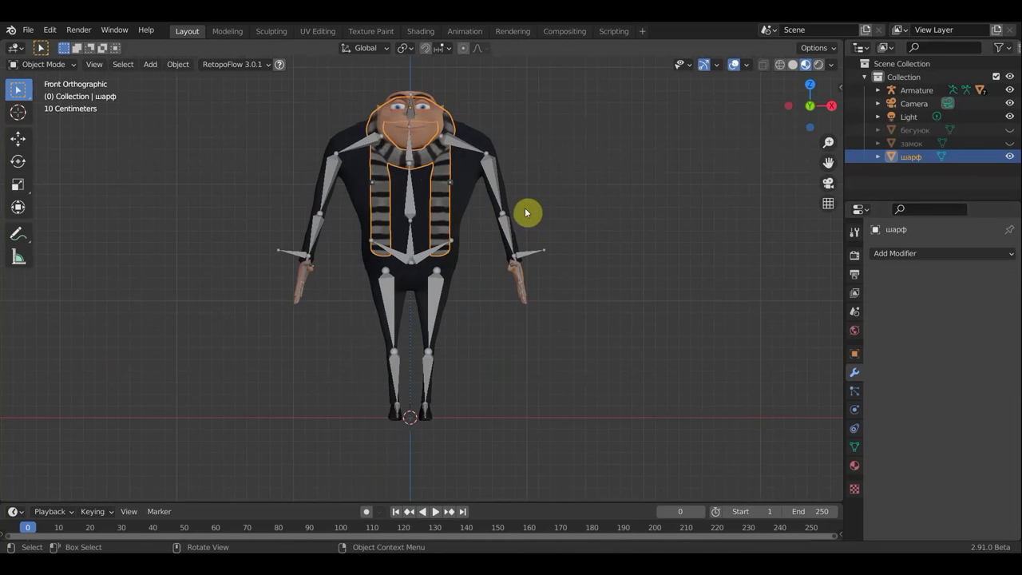
{"action": "scroll", "coordinate": [431, 170], "scroll_direction": "up", "scroll_amount": 1}
{"action": "scroll", "coordinate": [434, 171], "scroll_direction": "up", "scroll_amount": 2}
{"action": "scroll", "coordinate": [435, 167], "scroll_direction": "down", "scroll_amount": 2}
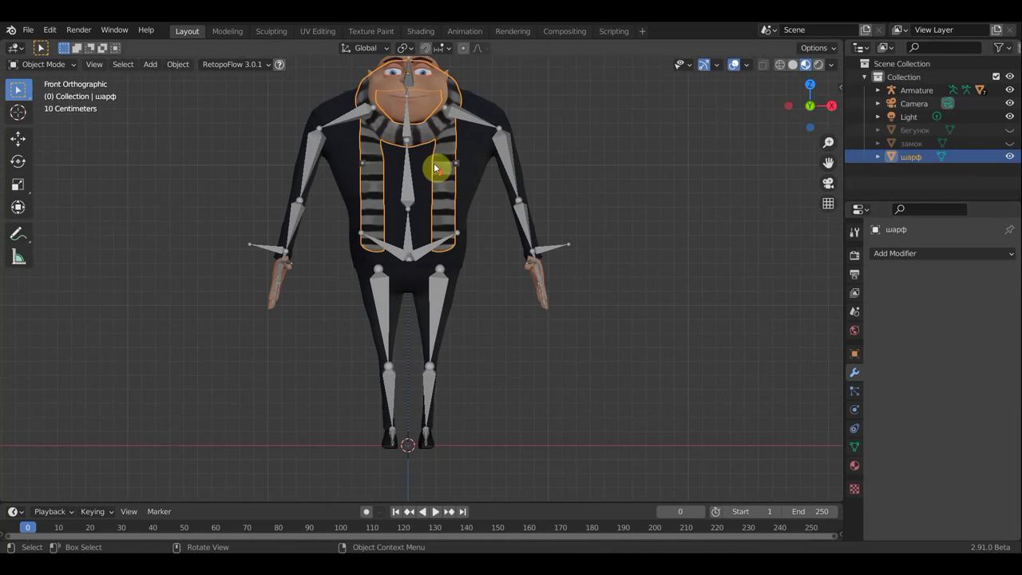
{"action": "left_click", "coordinate": [405, 125], "text": "shift"}
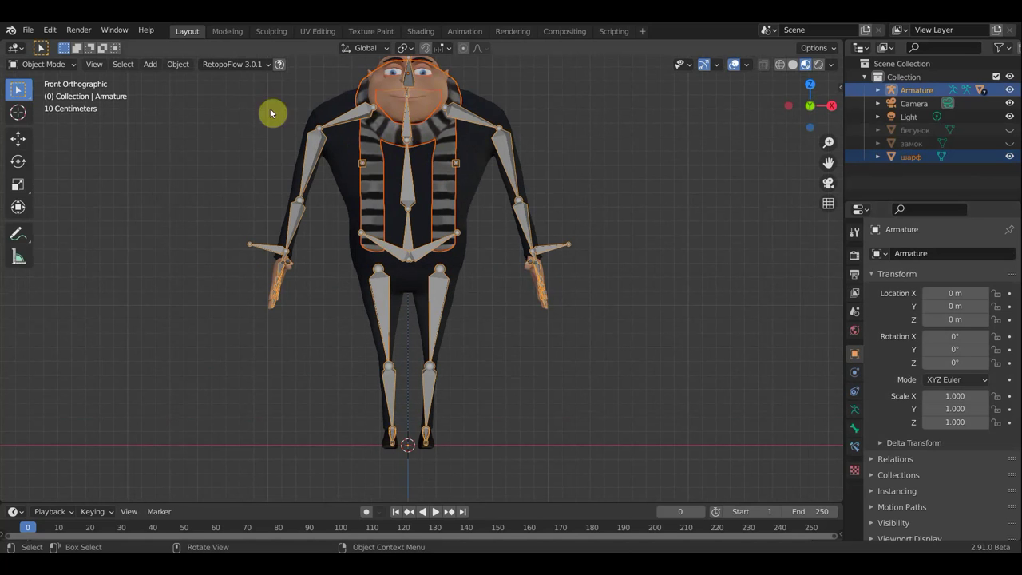
{"action": "left_click", "coordinate": [44, 64]}
{"action": "left_click", "coordinate": [47, 109]}
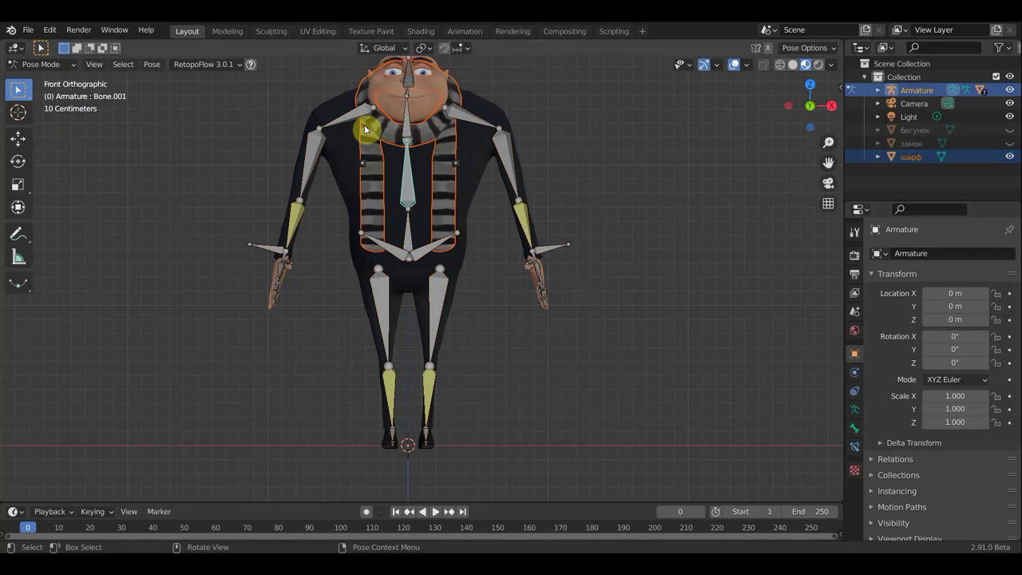
{"action": "left_click", "coordinate": [412, 126]}
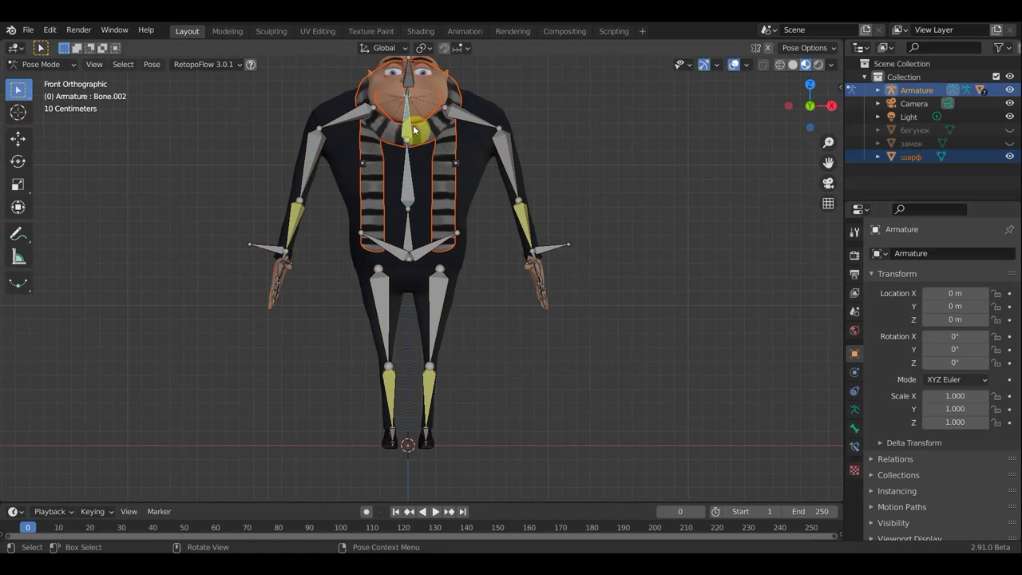
{"action": "key", "text": "ctrl+p"}
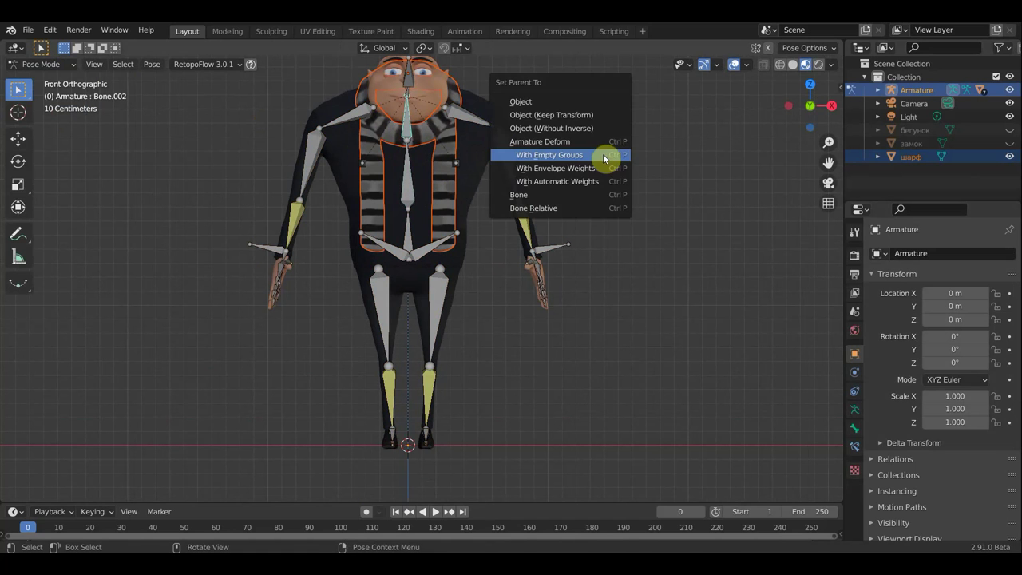
{"action": "left_click", "coordinate": [560, 199]}
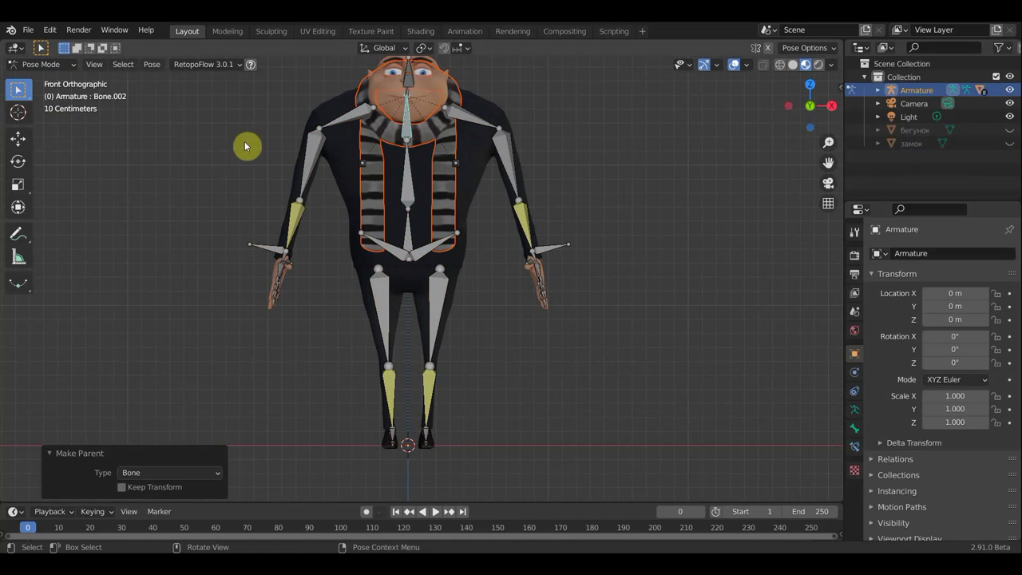
Step: Return to Object Mode and select the body mesh тело
{"action": "left_click", "coordinate": [44, 64]}
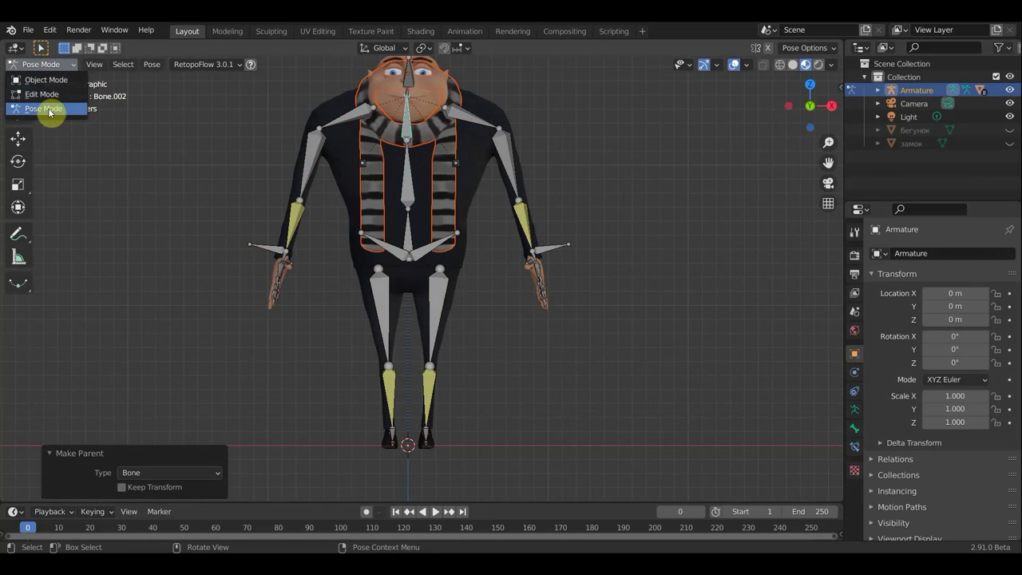
{"action": "key", "text": "ctrl+Tab"}
{"action": "left_click", "coordinate": [405, 130]}
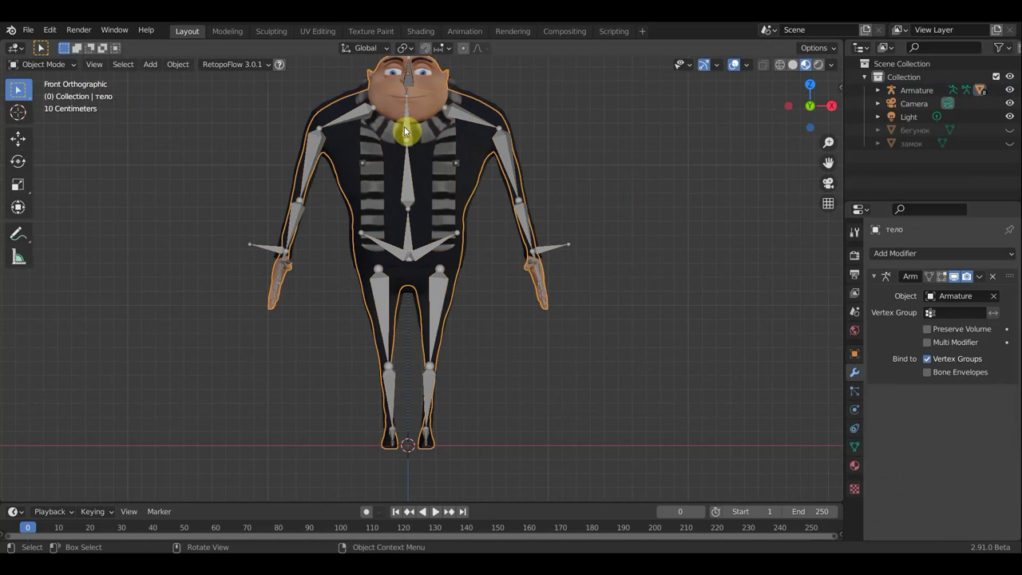
Step: Put the armature in Pose Mode, hide overlays, and rotate the selected bones as a test
{"action": "left_click", "coordinate": [407, 134]}
{"action": "left_click", "coordinate": [50, 65]}
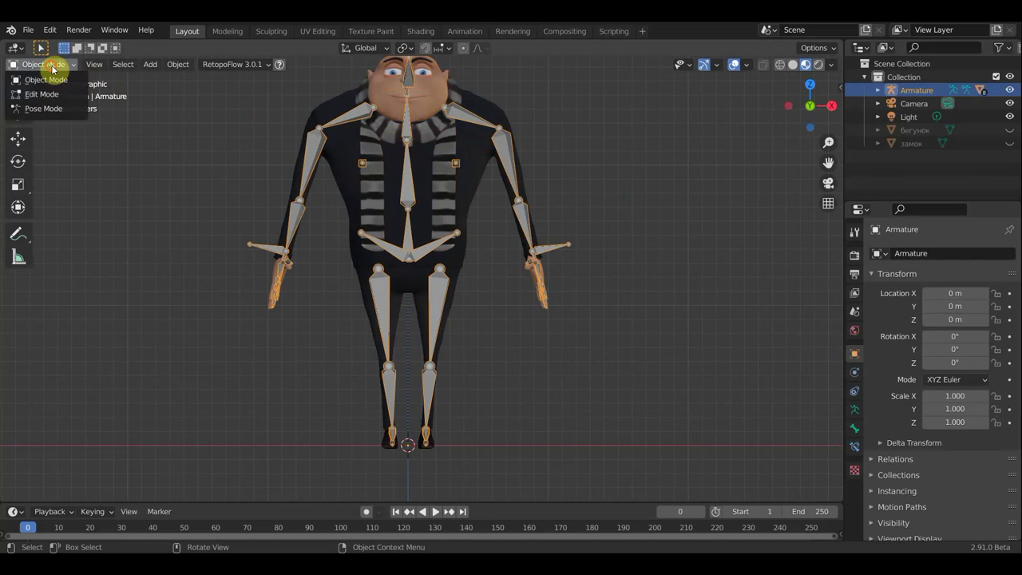
{"action": "key", "text": "Return"}
{"action": "mouse_move", "coordinate": [611, 162]}
{"action": "middle_mouse_down"}
{"action": "mouse_move", "coordinate": [488, 176]}
{"action": "mouse_move", "coordinate": [566, 130]}
{"action": "middle_mouse_up"}
{"action": "left_click", "coordinate": [734, 68]}
{"action": "scroll", "coordinate": [641, 165], "scroll_direction": "down", "scroll_amount": 3}
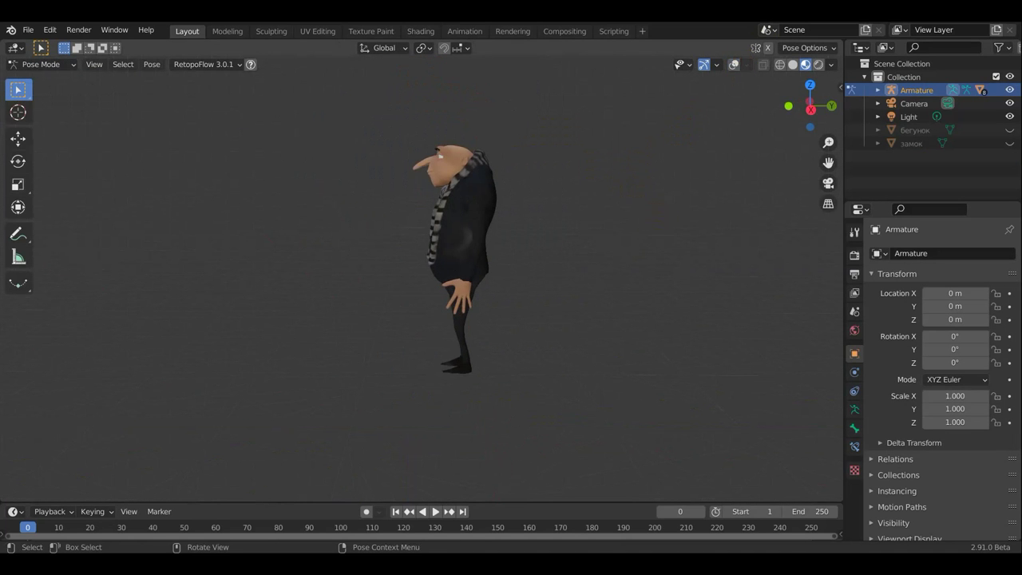
{"action": "key", "text": "r"}
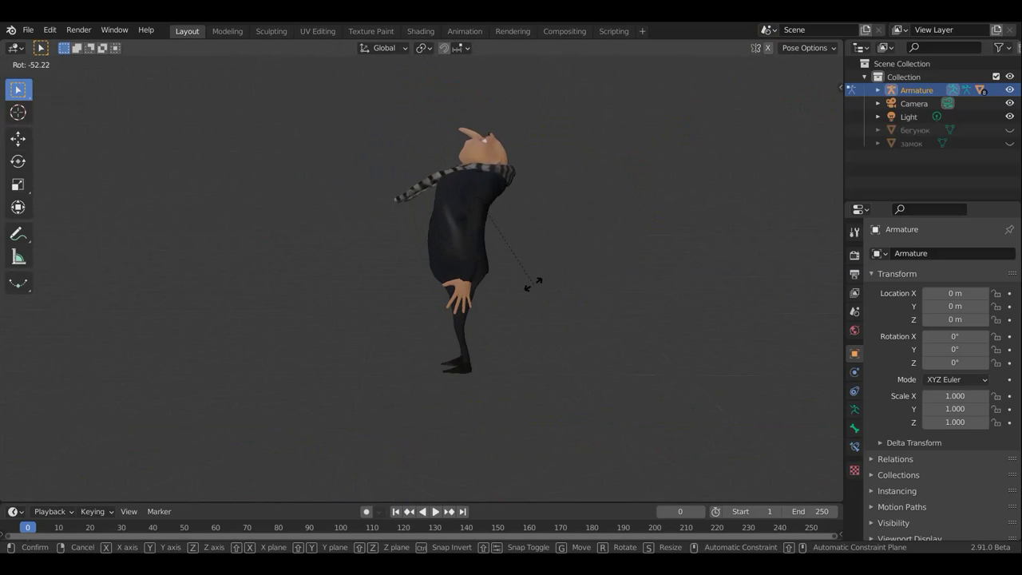
{"action": "left_click", "coordinate": [533, 238]}
Step: Inspect the bend from several angles, undo the test rotation, and show overlays again
{"action": "scroll", "coordinate": [549, 216], "scroll_direction": "up", "scroll_amount": 3}
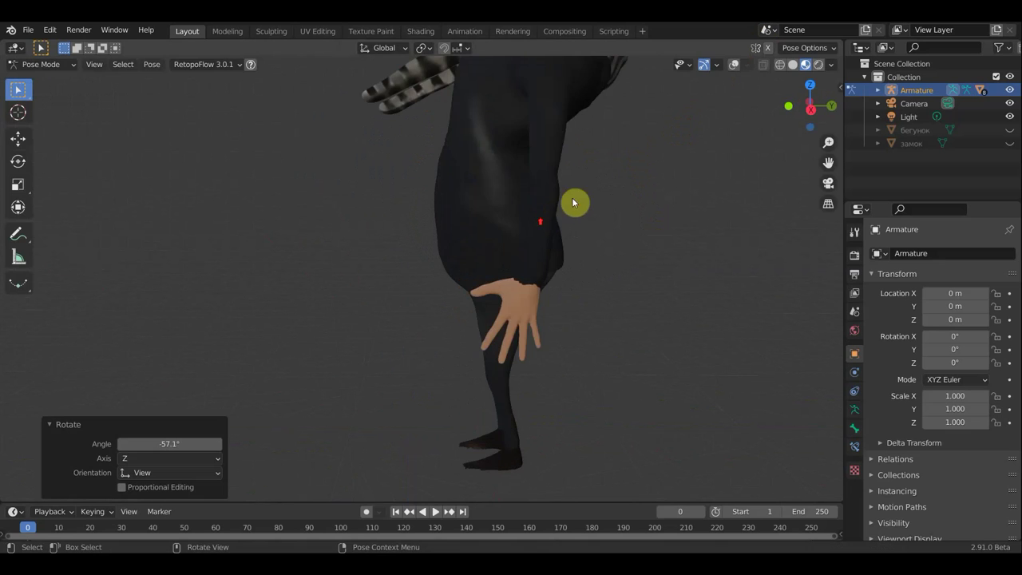
{"action": "mouse_move", "coordinate": [632, 205]}
{"action": "middle_mouse_down"}
{"action": "mouse_move", "coordinate": [512, 391]}
{"action": "mouse_move", "coordinate": [631, 376]}
{"action": "mouse_move", "coordinate": [493, 326]}
{"action": "middle_mouse_up"}
{"action": "mouse_move", "coordinate": [425, 259]}
{"action": "middle_mouse_down"}
{"action": "mouse_move", "coordinate": [350, 269]}
{"action": "mouse_move", "coordinate": [352, 283]}
{"action": "mouse_move", "coordinate": [456, 274]}
{"action": "mouse_move", "coordinate": [590, 292]}
{"action": "middle_mouse_up"}
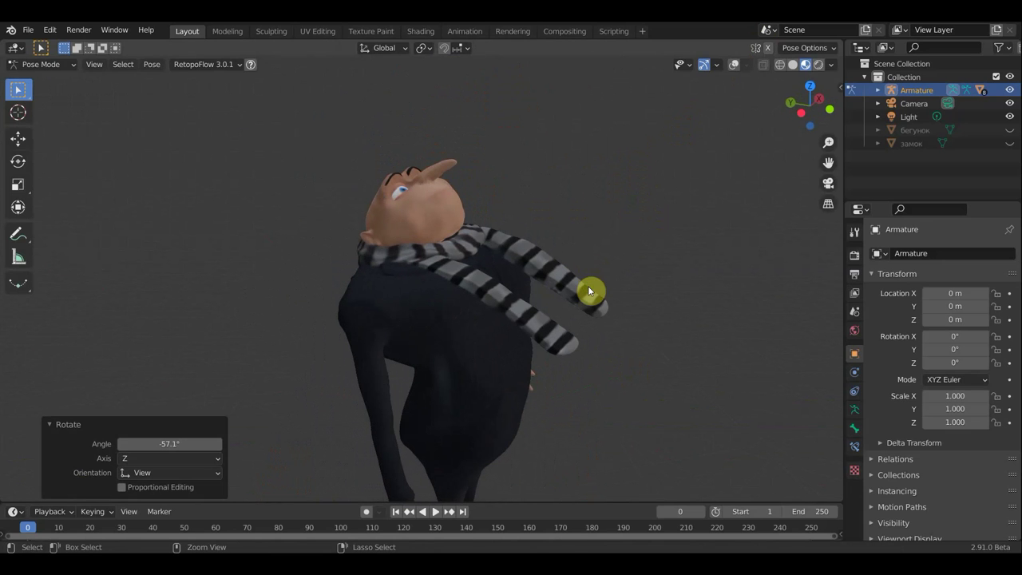
{"action": "key", "text": "ctrl+z"}
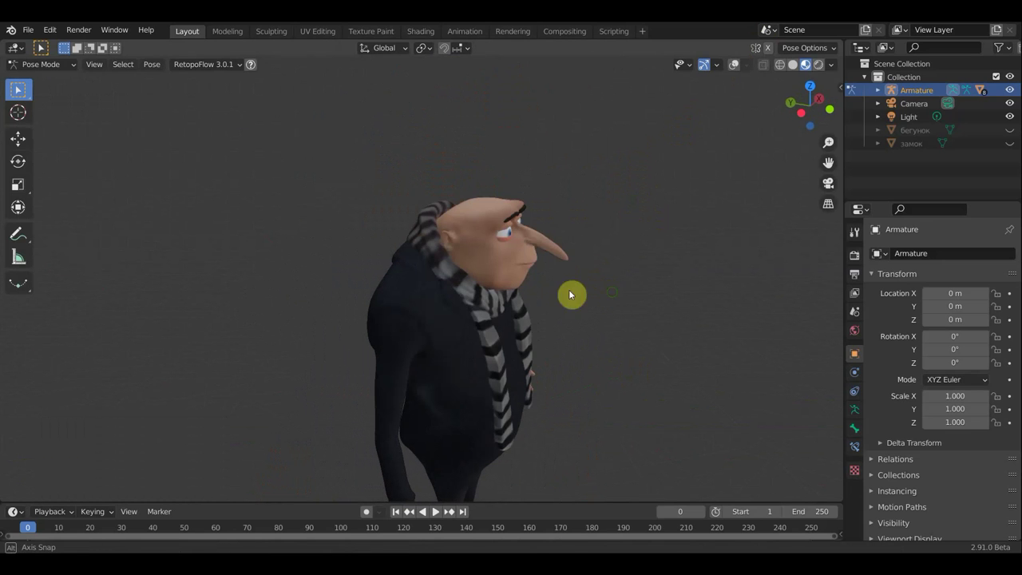
{"action": "middle_click_drag", "start_coordinate": [590, 291], "coordinate": [493, 273]}
{"action": "mouse_move", "coordinate": [394, 411]}
{"action": "middle_mouse_down"}
{"action": "mouse_move", "coordinate": [418, 372]}
{"action": "mouse_move", "coordinate": [349, 360]}
{"action": "mouse_move", "coordinate": [335, 317]}
{"action": "middle_mouse_up"}
{"action": "mouse_move", "coordinate": [345, 367]}
{"action": "middle_mouse_down"}
{"action": "mouse_move", "coordinate": [421, 365]}
{"action": "mouse_move", "coordinate": [685, 90]}
{"action": "middle_mouse_up"}
{"action": "left_click", "coordinate": [735, 65]}
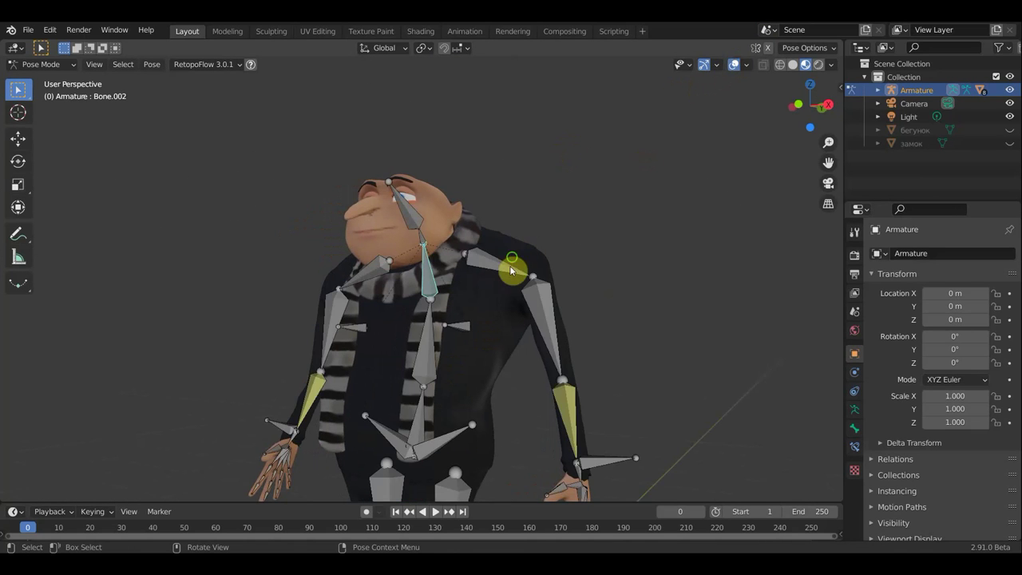
{"action": "middle_click_drag", "start_coordinate": [519, 264], "coordinate": [476, 277]}
{"action": "left_click", "coordinate": [47, 64]}
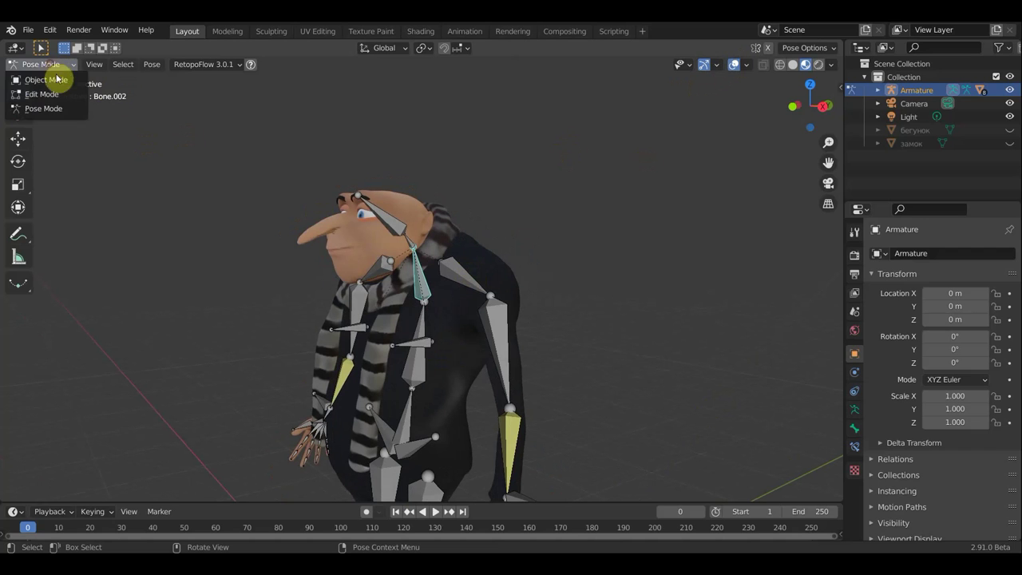
{"action": "left_click", "coordinate": [390, 284]}
{"action": "mouse_move", "coordinate": [451, 316]}
{"action": "middle_mouse_down"}
{"action": "mouse_move", "coordinate": [517, 326]}
{"action": "mouse_move", "coordinate": [527, 317]}
{"action": "middle_mouse_up"}
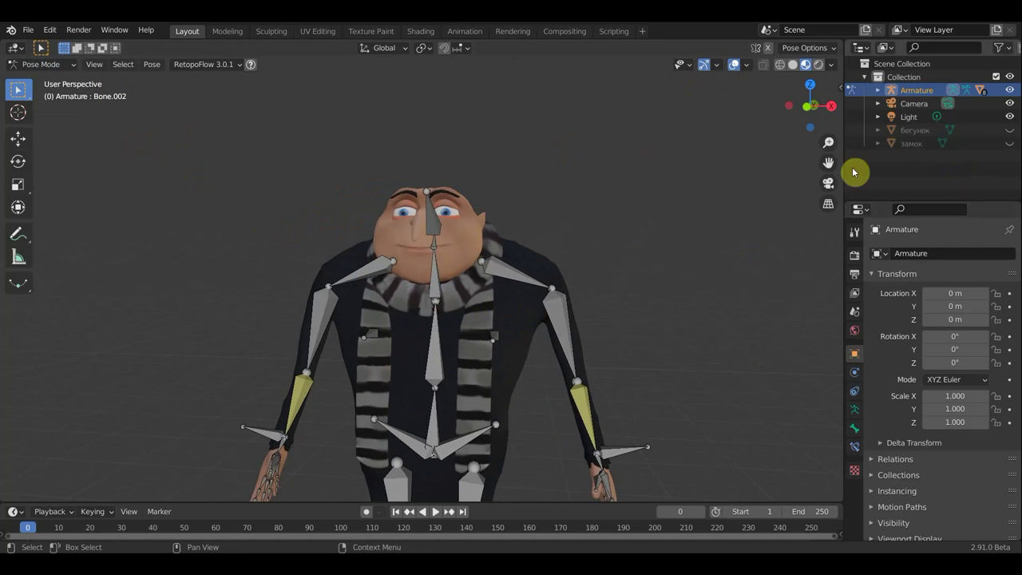
Step: Switch to the front view and return the armature to Object Mode
{"action": "key", "text": "KP_1"}
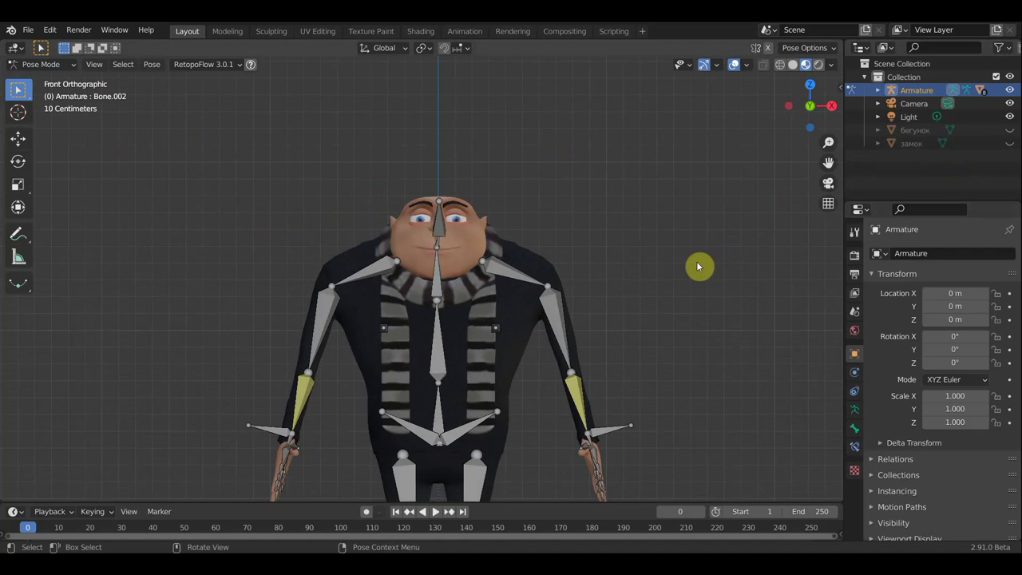
{"action": "middle_click_drag", "start_coordinate": [710, 223], "coordinate": [714, 180], "text": "shift"}
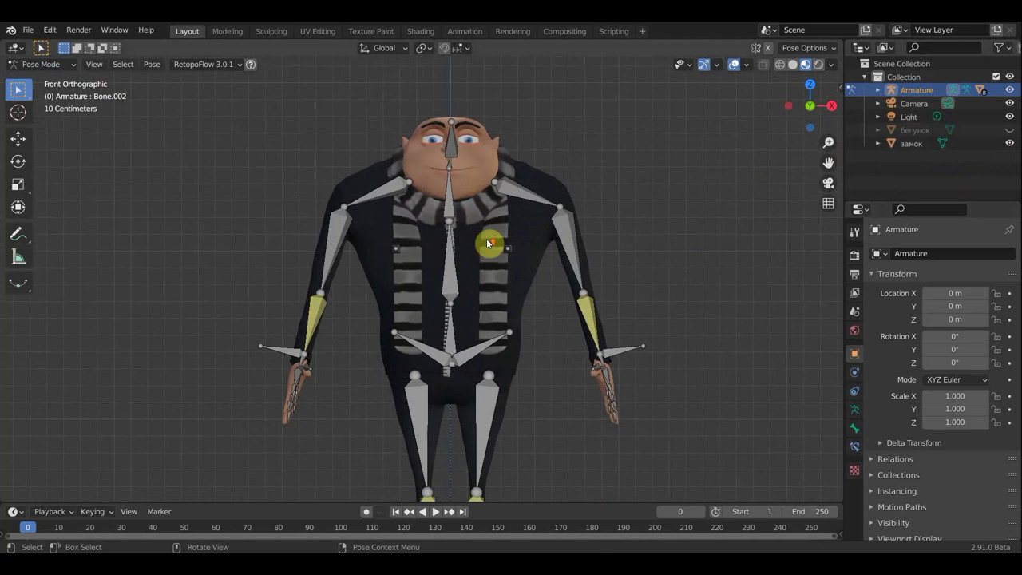
{"action": "scroll", "coordinate": [479, 238], "scroll_direction": "up", "scroll_amount": 1}
{"action": "left_click", "coordinate": [458, 230]}
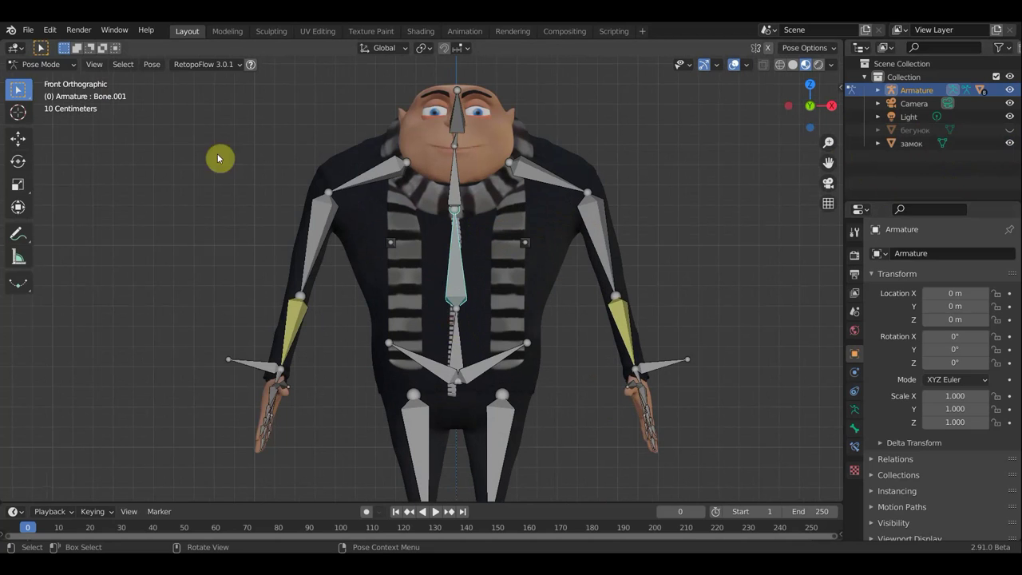
{"action": "left_click", "coordinate": [41, 64]}
{"action": "left_click", "coordinate": [39, 75]}
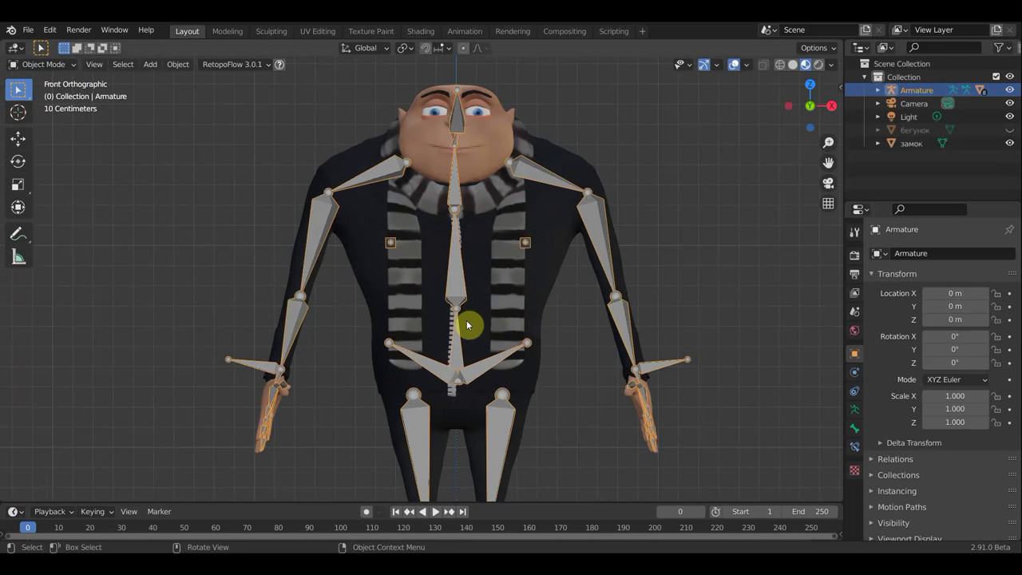
Step: Parent the zipper замок to the Armature with empty groups
{"action": "left_click", "coordinate": [452, 328]}
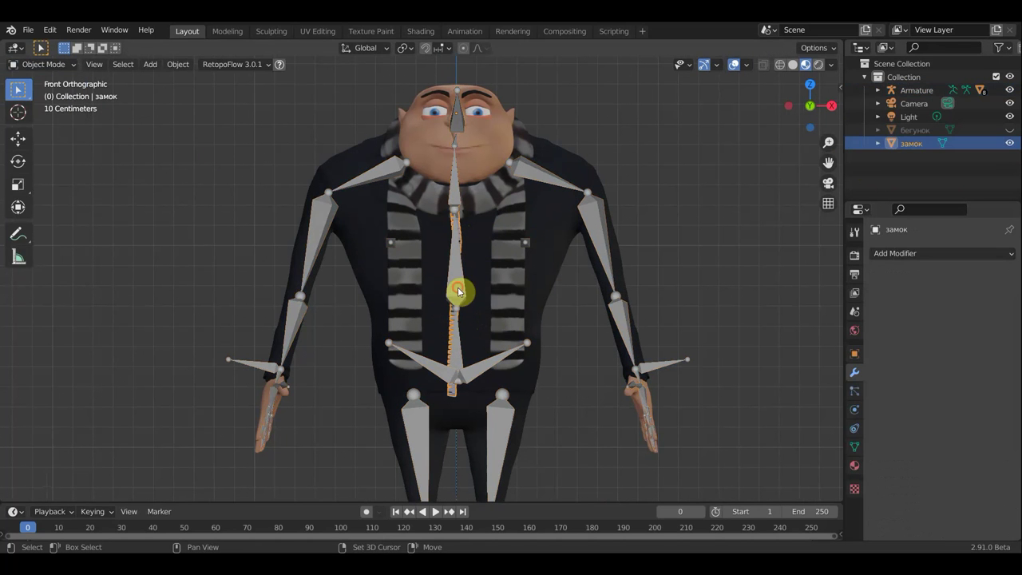
{"action": "left_click", "coordinate": [458, 290], "text": "shift"}
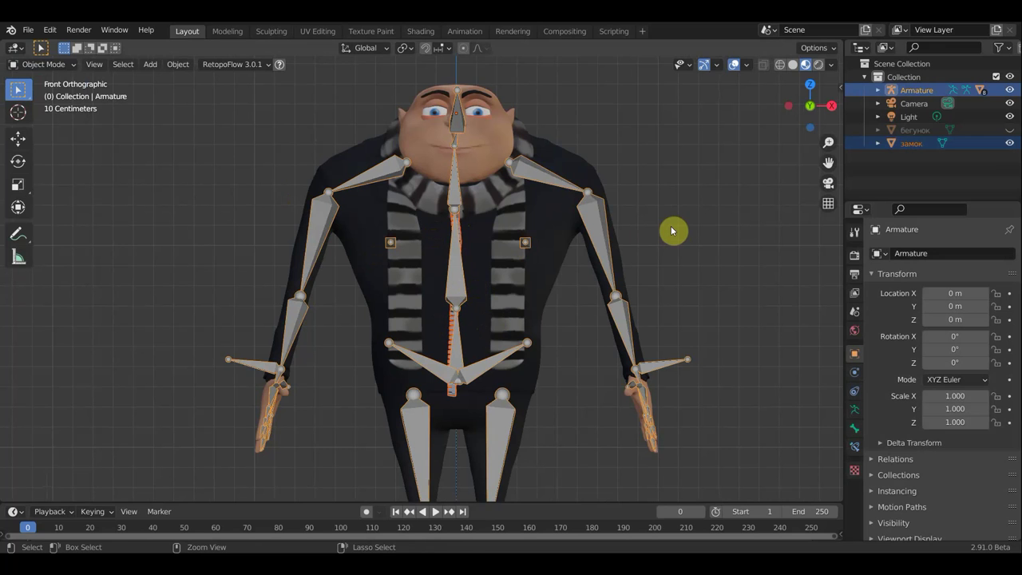
{"action": "key", "text": "ctrl+p"}
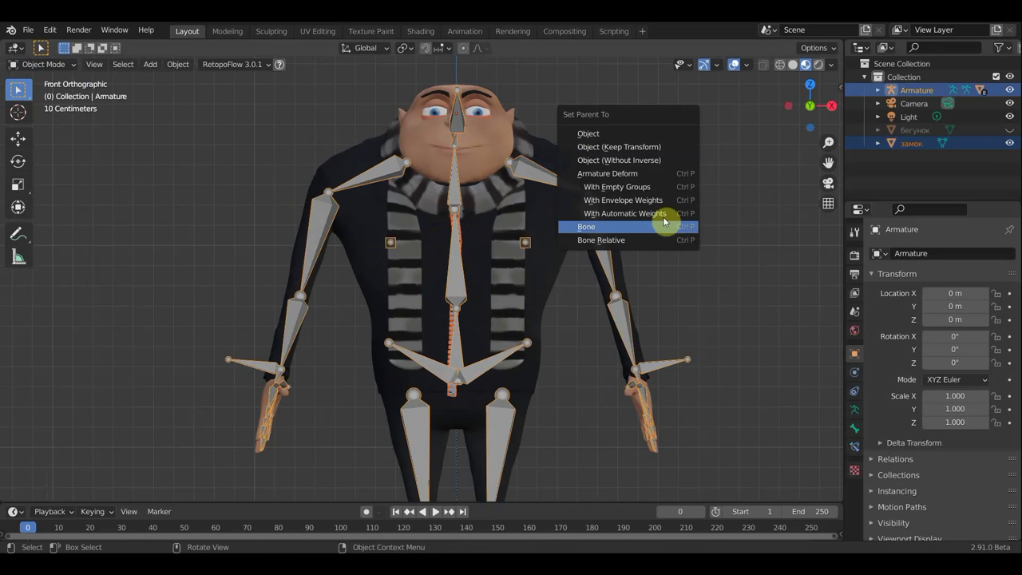
{"action": "left_click", "coordinate": [655, 189]}
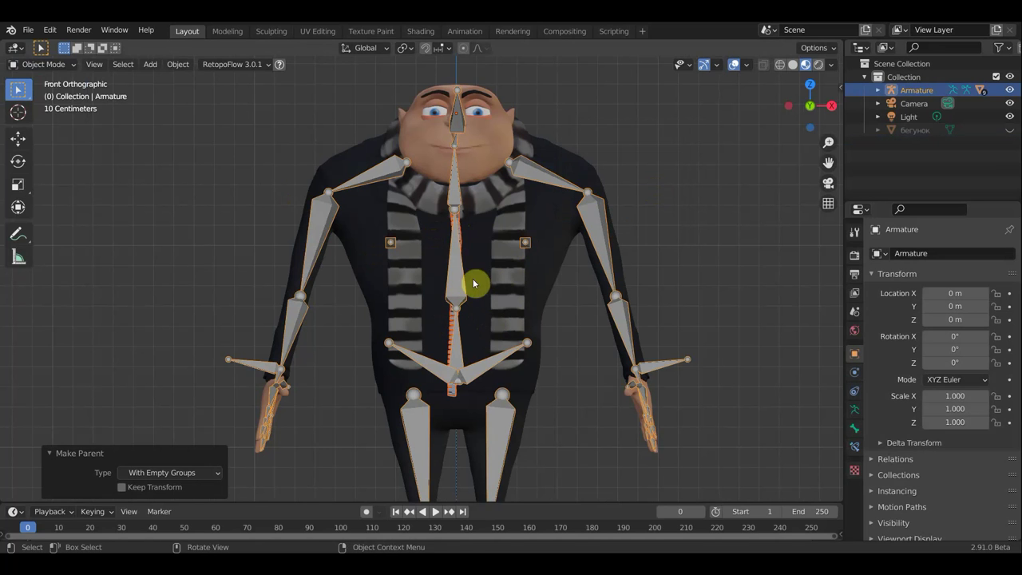
{"action": "middle_click_drag", "start_coordinate": [471, 298], "coordinate": [391, 277]}
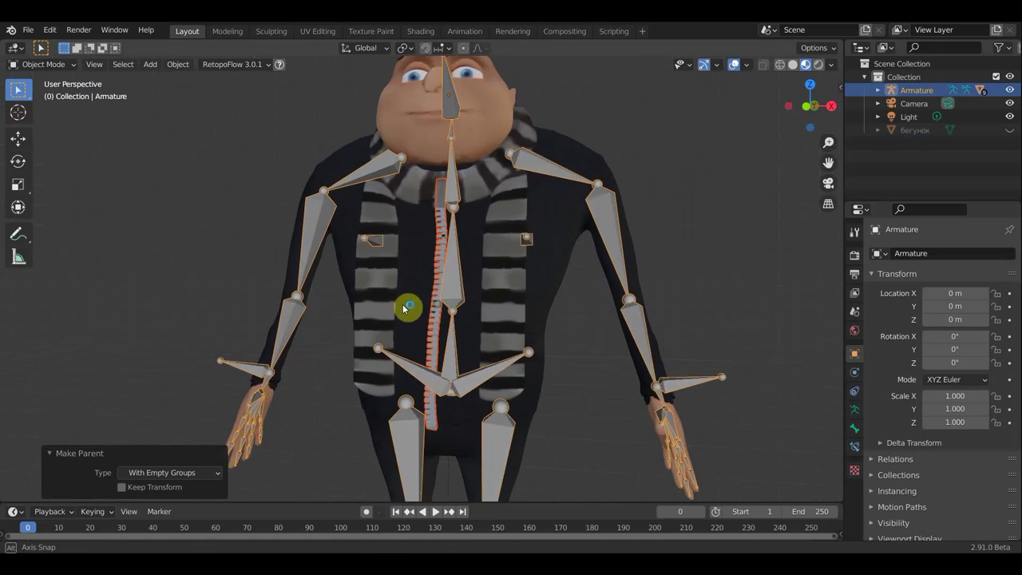
{"action": "mouse_move", "coordinate": [348, 350]}
{"action": "middle_mouse_down"}
{"action": "mouse_move", "coordinate": [331, 354]}
{"action": "mouse_move", "coordinate": [487, 354]}
{"action": "mouse_move", "coordinate": [516, 206]}
{"action": "middle_mouse_up"}
{"action": "mouse_move", "coordinate": [738, 371]}
{"action": "middle_mouse_down"}
{"action": "mouse_move", "coordinate": [726, 390]}
{"action": "mouse_move", "coordinate": [682, 390]}
{"action": "middle_mouse_up"}
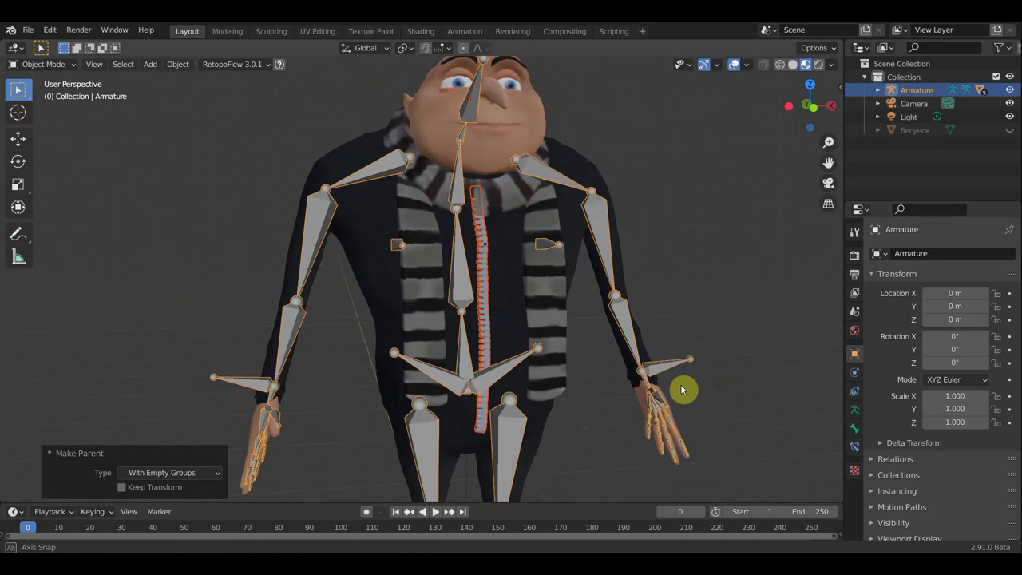
Step: Add a Data Transfer modifier to замок copying Vertex Groups from тело, and apply it
{"action": "left_click", "coordinate": [486, 323]}
{"action": "left_click", "coordinate": [929, 254]}
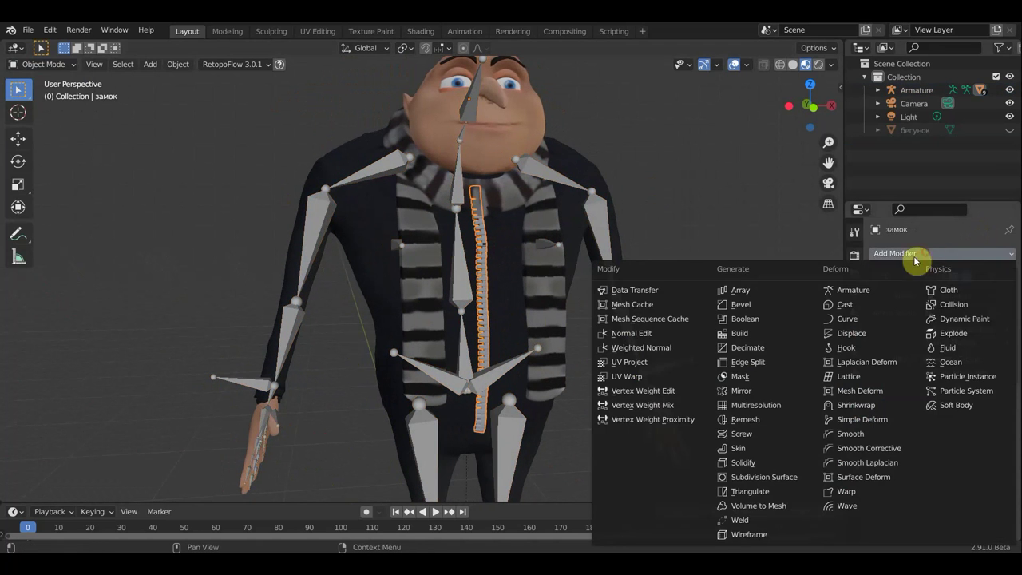
{"action": "left_click", "coordinate": [646, 291]}
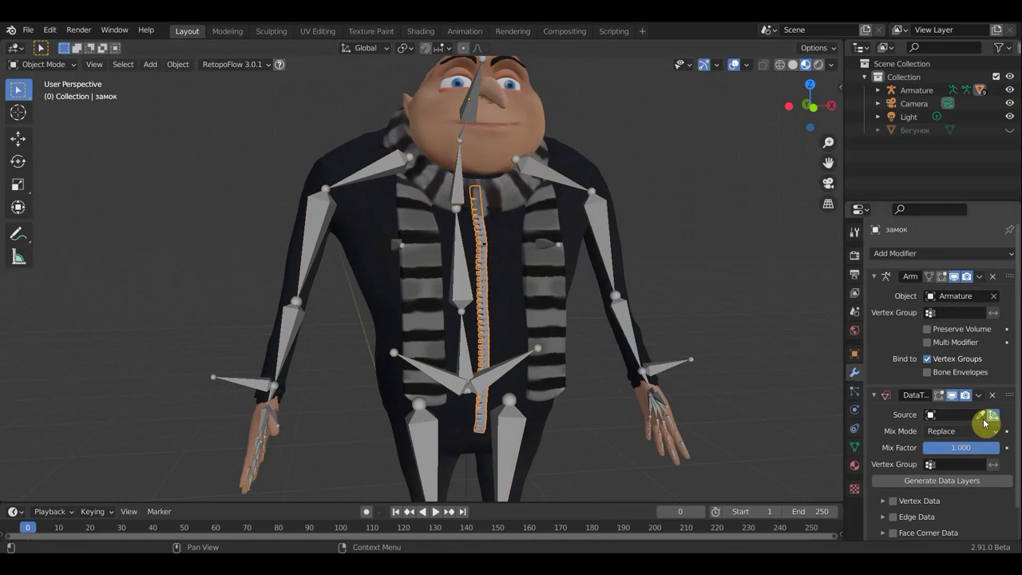
{"action": "left_click", "coordinate": [955, 416]}
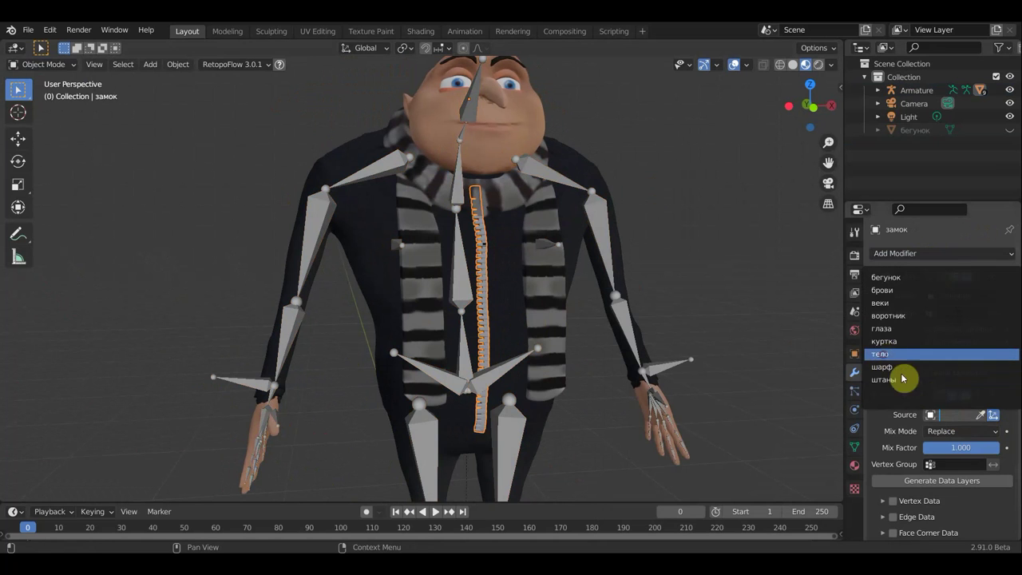
{"action": "left_click", "coordinate": [908, 373]}
{"action": "scroll", "coordinate": [918, 463], "scroll_direction": "down", "scroll_amount": 2}
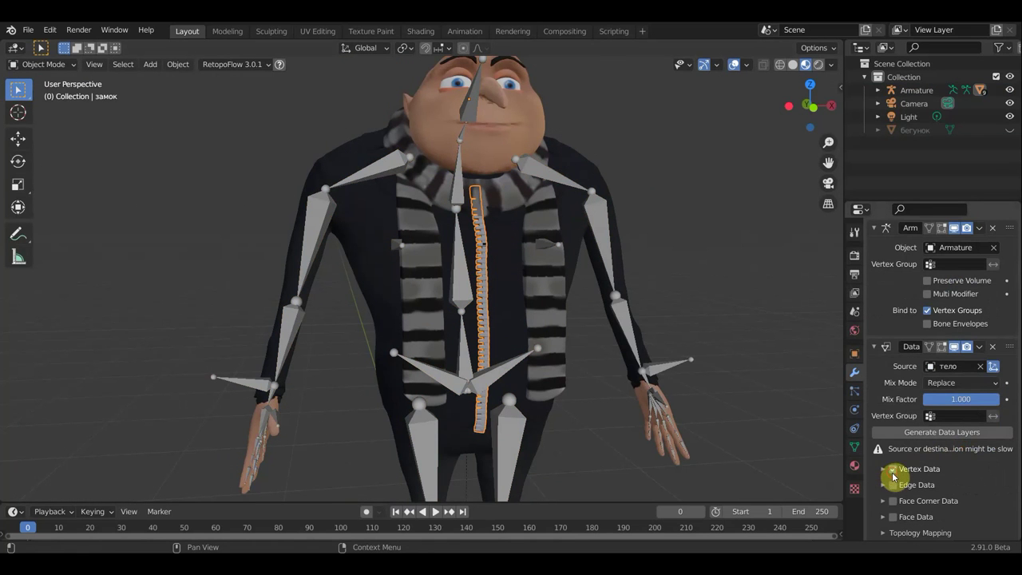
{"action": "left_click", "coordinate": [888, 475]}
{"action": "left_click", "coordinate": [908, 493]}
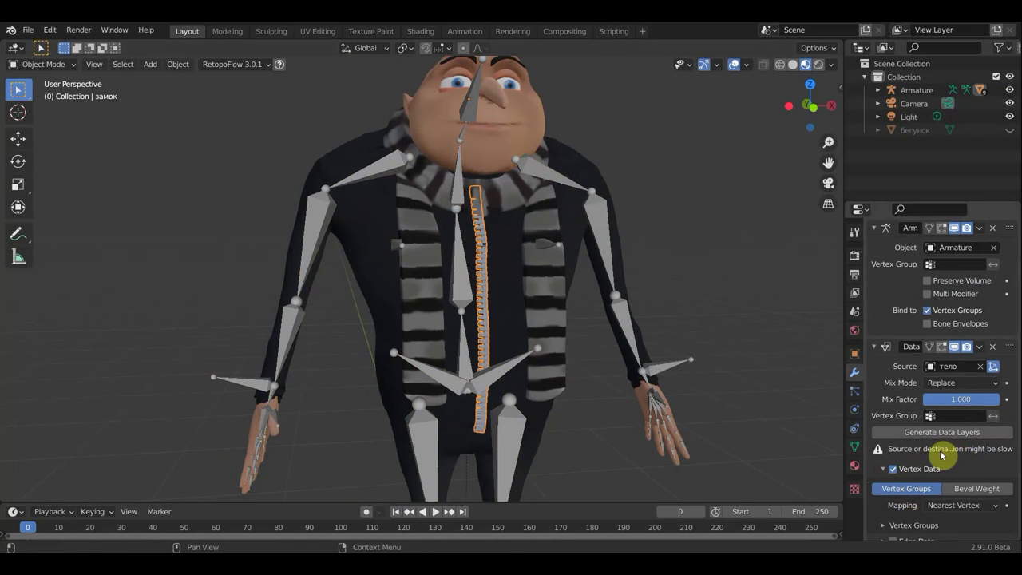
{"action": "left_click", "coordinate": [981, 348]}
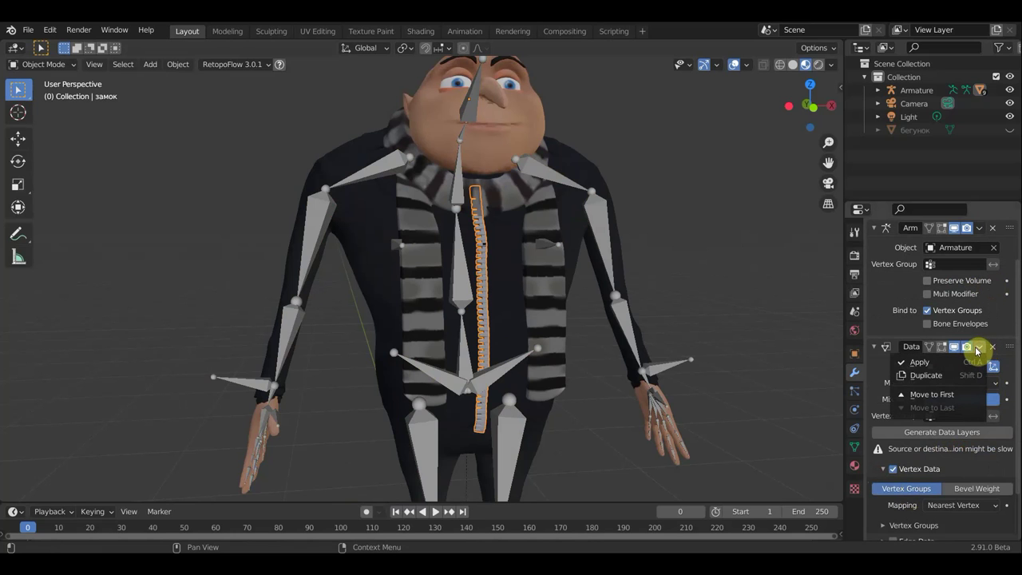
{"action": "left_click", "coordinate": [926, 364]}
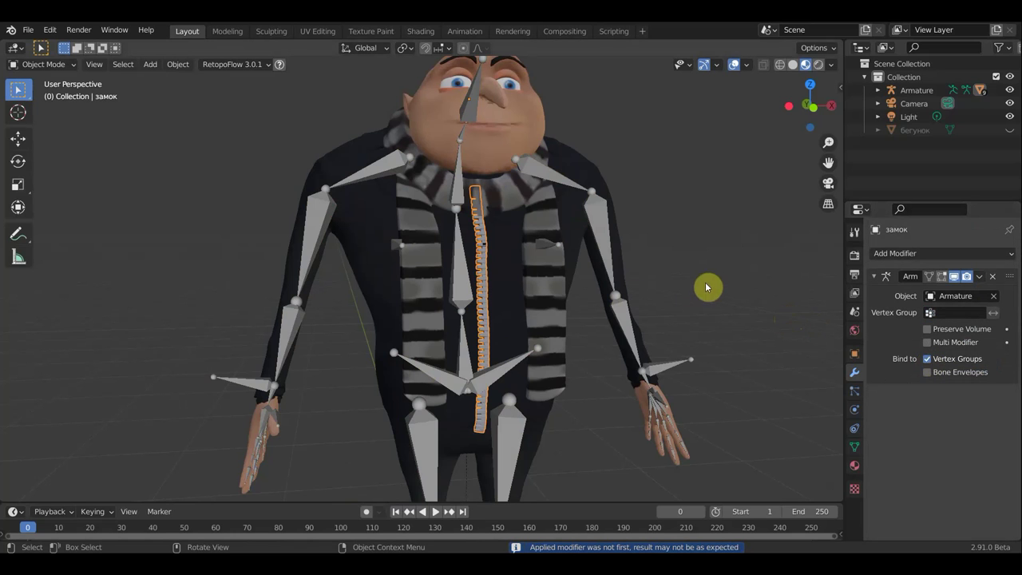
{"action": "mouse_move", "coordinate": [605, 288]}
{"action": "middle_mouse_down"}
{"action": "mouse_move", "coordinate": [536, 288]}
{"action": "mouse_move", "coordinate": [490, 224]}
{"action": "middle_mouse_up"}
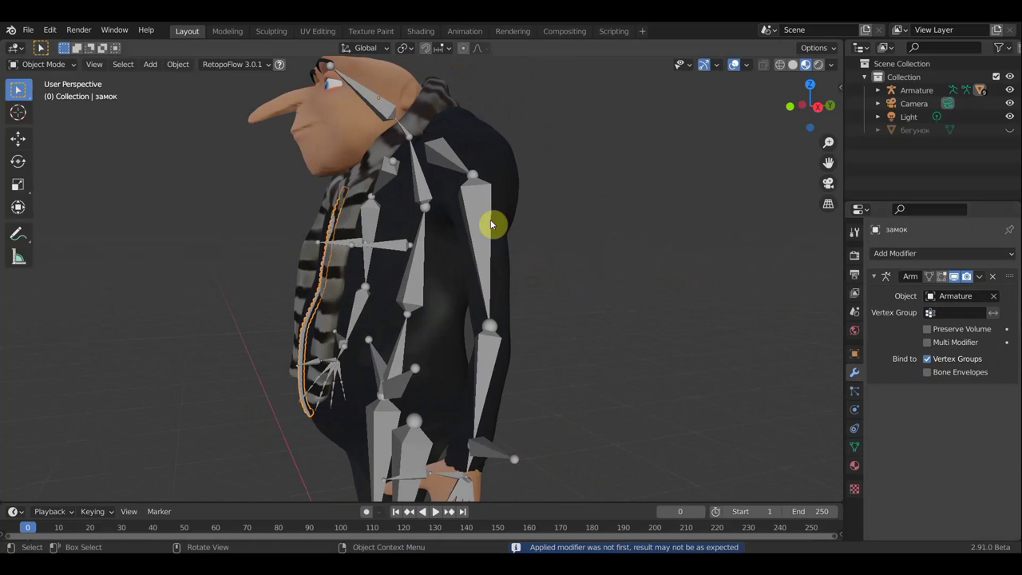
Step: Enter Pose Mode, hide overlays, and tilt the upper torso bone 36.9° as a test
{"action": "left_click", "coordinate": [44, 64]}
{"action": "left_click", "coordinate": [423, 202]}
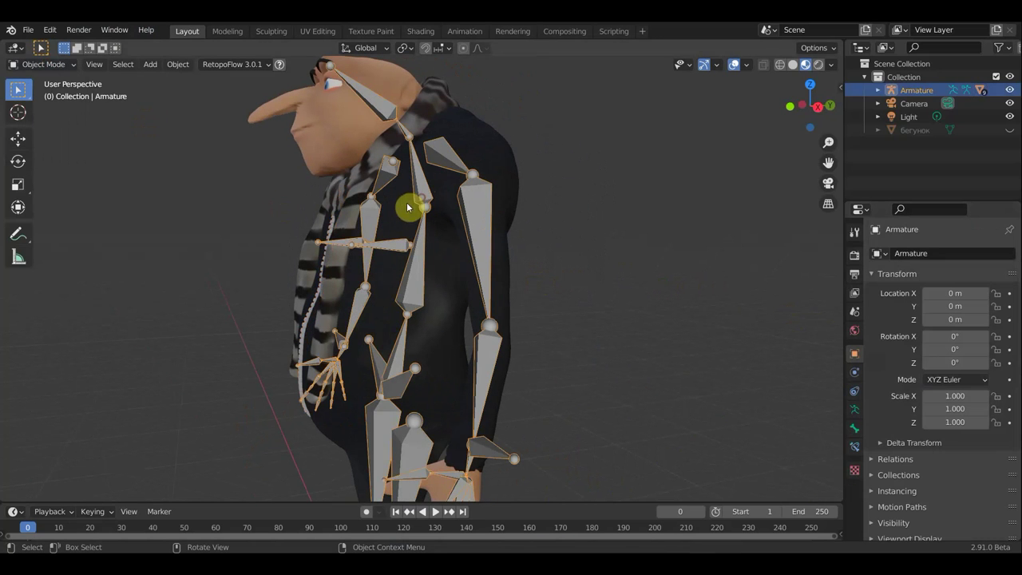
{"action": "left_click", "coordinate": [36, 69]}
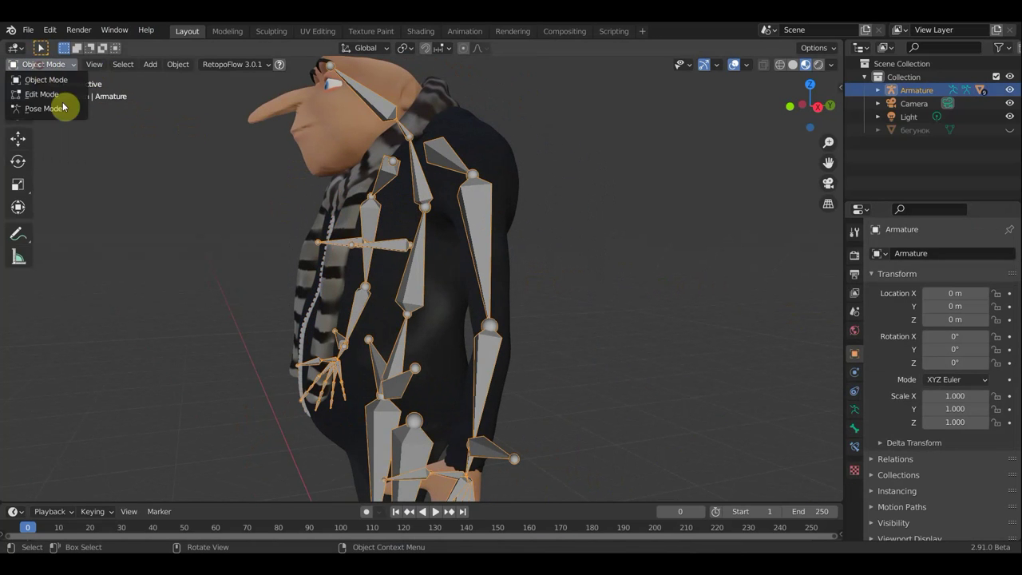
{"action": "left_click", "coordinate": [62, 110]}
{"action": "key", "text": "bracketleft"}
{"action": "middle_click_drag", "start_coordinate": [575, 317], "coordinate": [557, 317]}
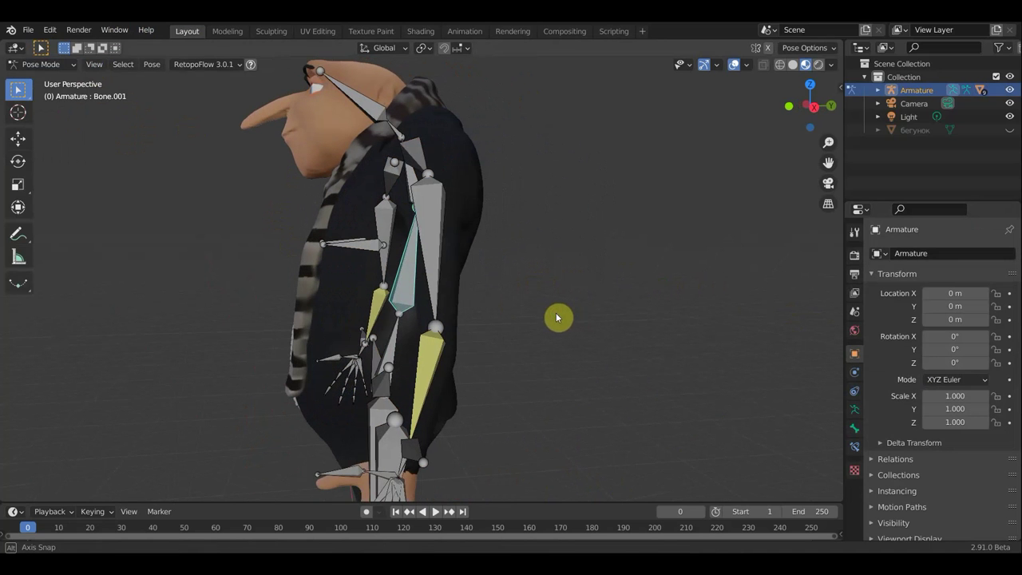
{"action": "left_click", "coordinate": [736, 65]}
{"action": "mouse_move", "coordinate": [548, 233]}
{"action": "middle_mouse_down"}
{"action": "mouse_move", "coordinate": [585, 236]}
{"action": "mouse_move", "coordinate": [560, 235]}
{"action": "middle_mouse_up"}
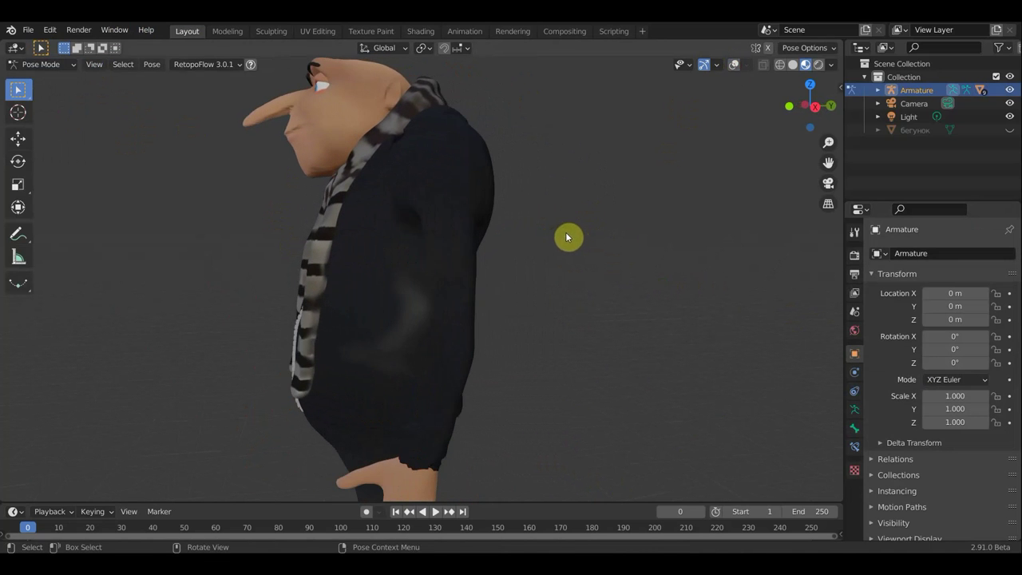
{"action": "key", "text": "r"}
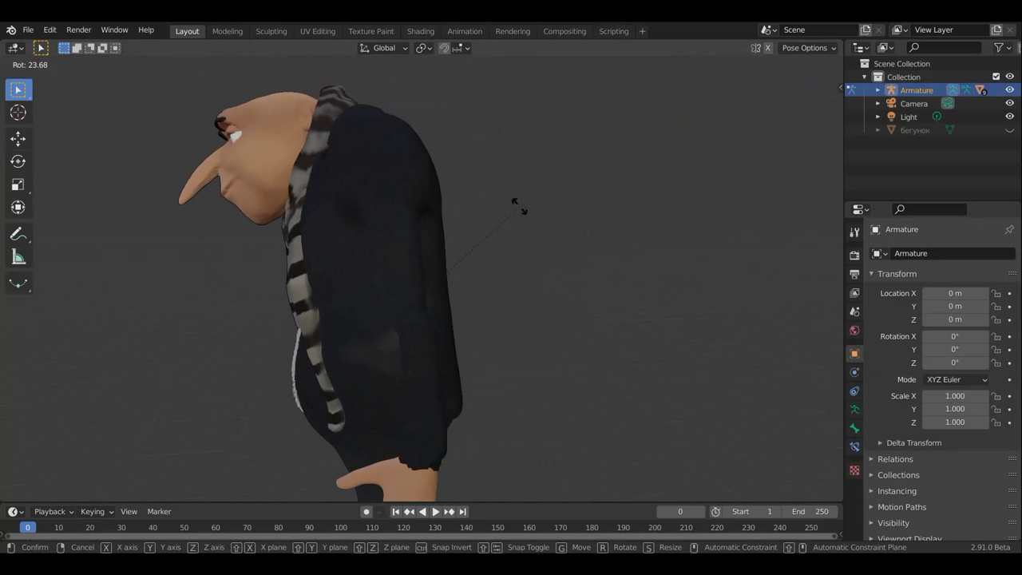
{"action": "left_click", "coordinate": [477, 203]}
Step: Lean the character back 77.3° to check deformation, then undo the test rotations
{"action": "mouse_move", "coordinate": [550, 242]}
{"action": "middle_mouse_down"}
{"action": "mouse_move", "coordinate": [616, 234]}
{"action": "mouse_move", "coordinate": [541, 285]}
{"action": "mouse_move", "coordinate": [471, 279]}
{"action": "mouse_move", "coordinate": [376, 297]}
{"action": "middle_mouse_up"}
{"action": "scroll", "coordinate": [495, 285], "scroll_direction": "up", "scroll_amount": 5}
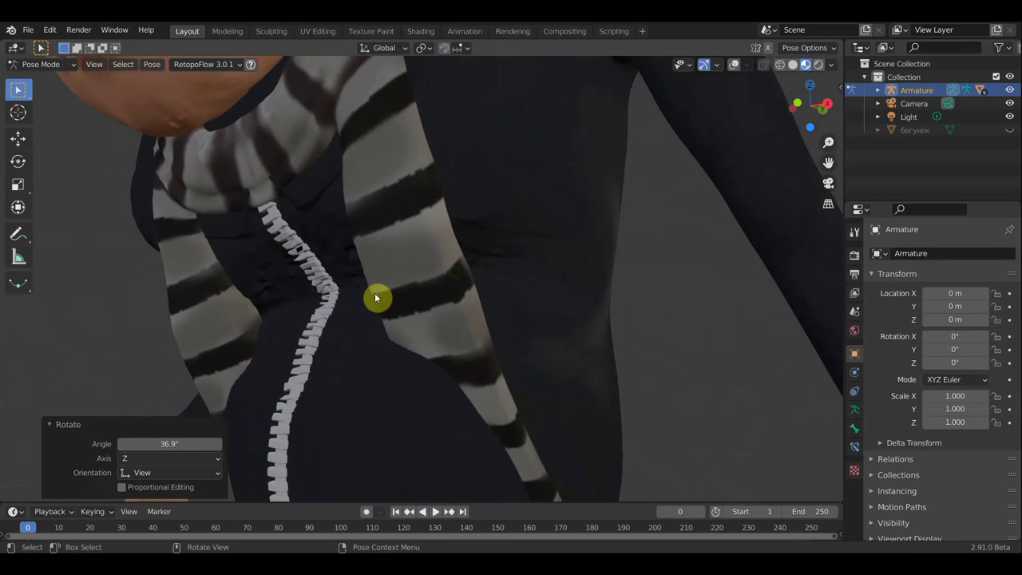
{"action": "mouse_move", "coordinate": [317, 319]}
{"action": "middle_mouse_down"}
{"action": "mouse_move", "coordinate": [285, 337]}
{"action": "mouse_move", "coordinate": [464, 324]}
{"action": "middle_mouse_up"}
{"action": "scroll", "coordinate": [463, 324], "scroll_direction": "down", "scroll_amount": 5}
{"action": "middle_click_drag", "start_coordinate": [581, 335], "coordinate": [609, 338]}
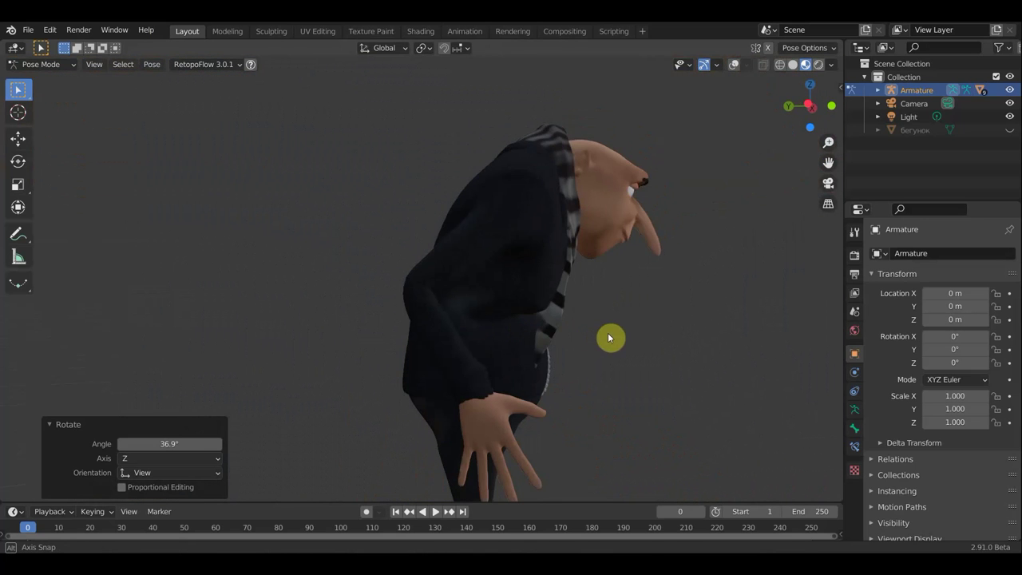
{"action": "key", "text": "r"}
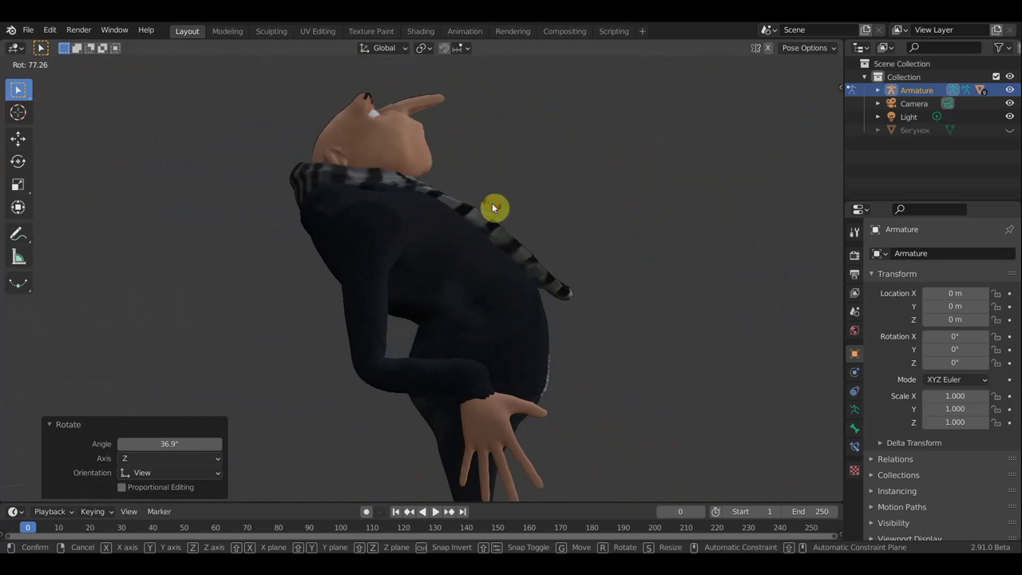
{"action": "left_click", "coordinate": [491, 204]}
{"action": "mouse_move", "coordinate": [476, 269]}
{"action": "middle_mouse_down"}
{"action": "mouse_move", "coordinate": [338, 297]}
{"action": "mouse_move", "coordinate": [276, 296]}
{"action": "mouse_move", "coordinate": [292, 295]}
{"action": "middle_mouse_up"}
{"action": "scroll", "coordinate": [292, 296], "scroll_direction": "up", "scroll_amount": 4}
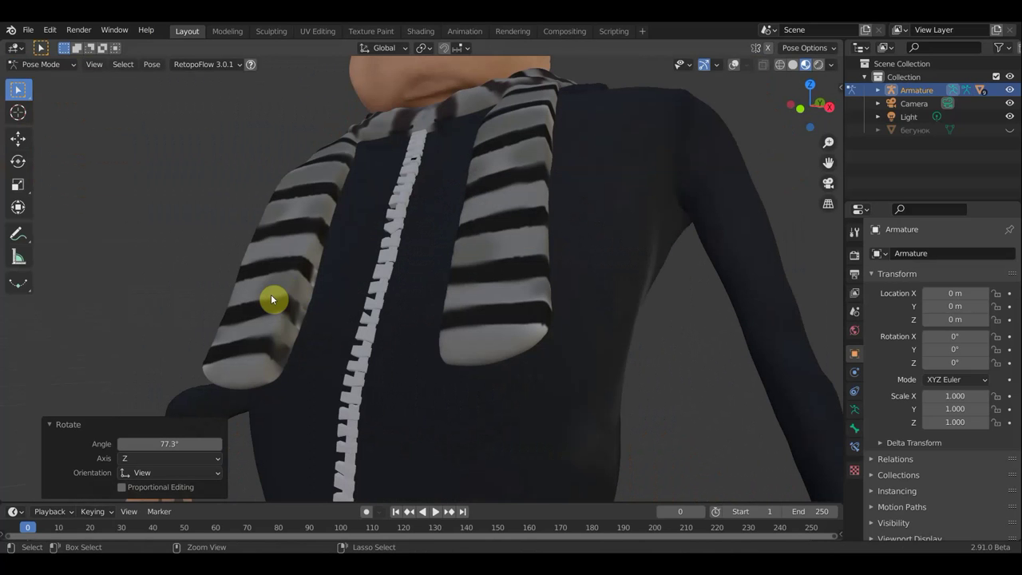
{"action": "key", "text": "ctrl+z"}
{"action": "key", "text": "ctrl+z"}
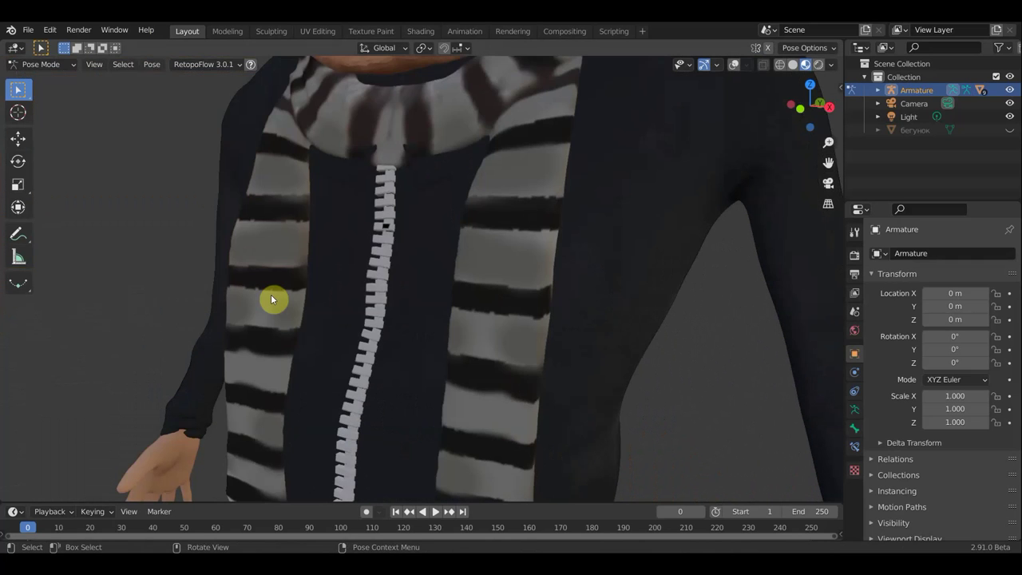
{"action": "scroll", "coordinate": [271, 295], "scroll_direction": "down", "scroll_amount": 4}
{"action": "scroll", "coordinate": [281, 285], "scroll_direction": "down", "scroll_amount": 2}
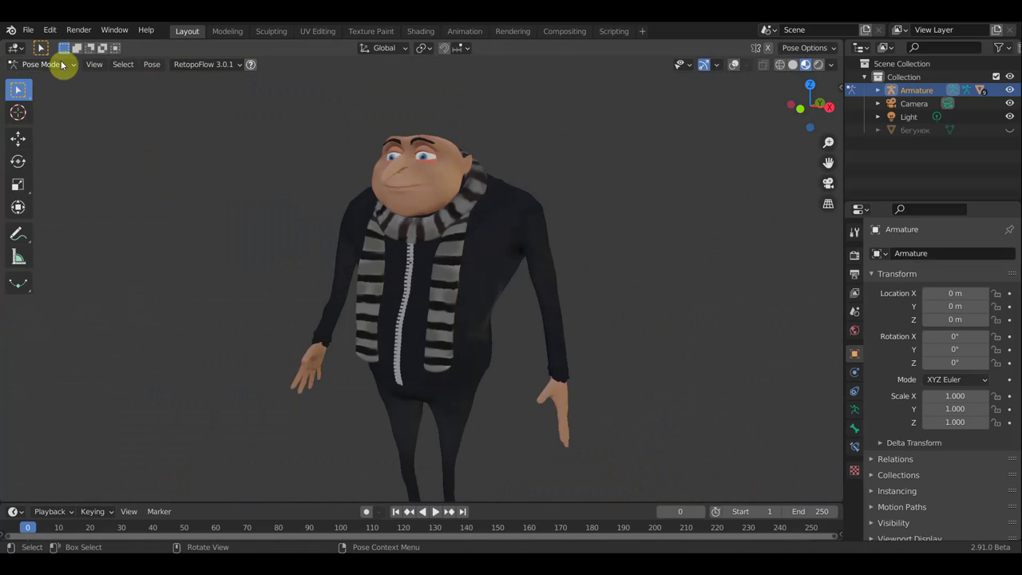
{"action": "left_click", "coordinate": [54, 66]}
Step: Return to Object Mode with overlays on, unhide бегунок, and select it with the armature active
{"action": "left_click", "coordinate": [48, 80]}
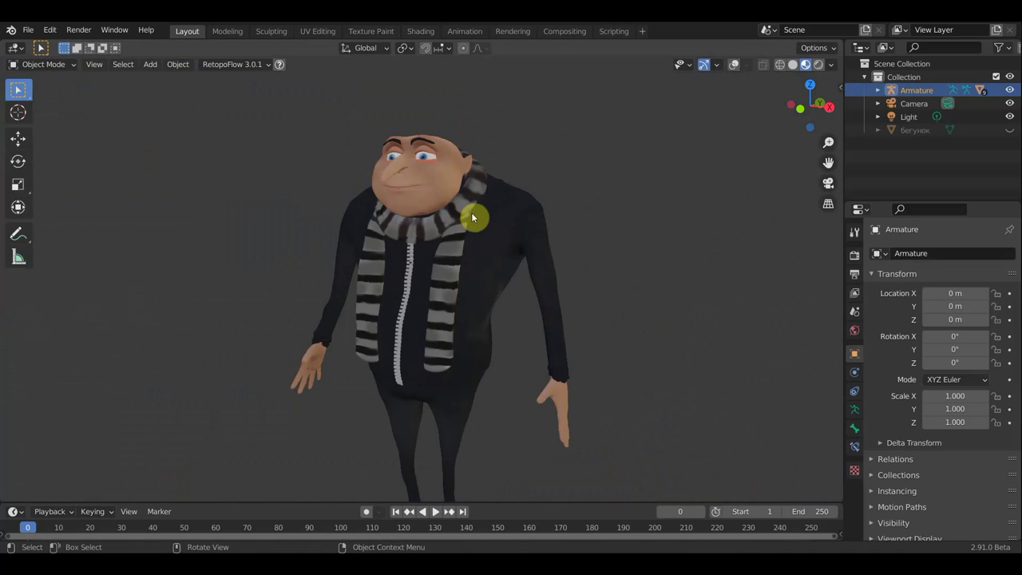
{"action": "left_click", "coordinate": [735, 67]}
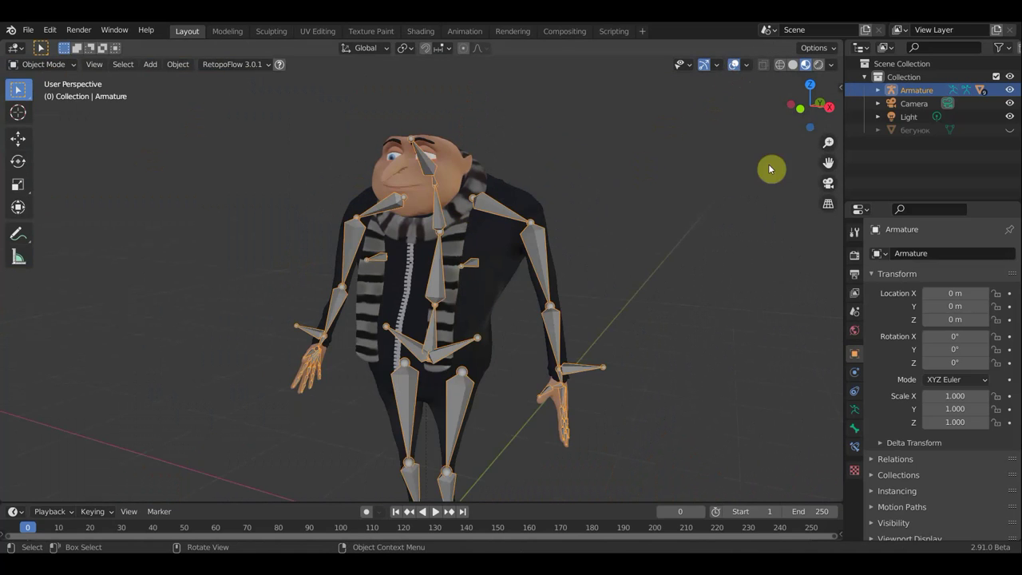
{"action": "left_click", "coordinate": [1010, 129]}
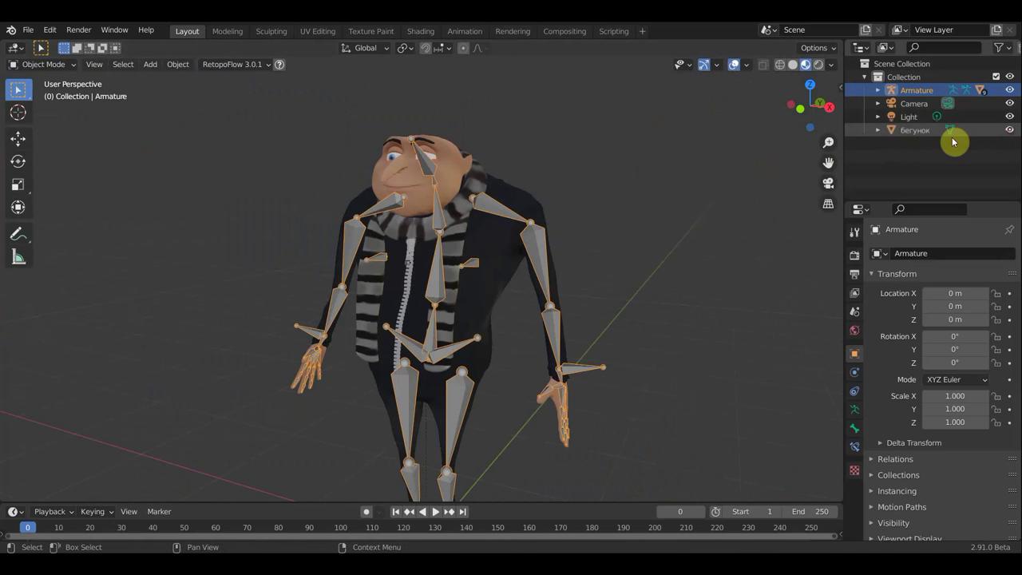
{"action": "left_click", "coordinate": [916, 129]}
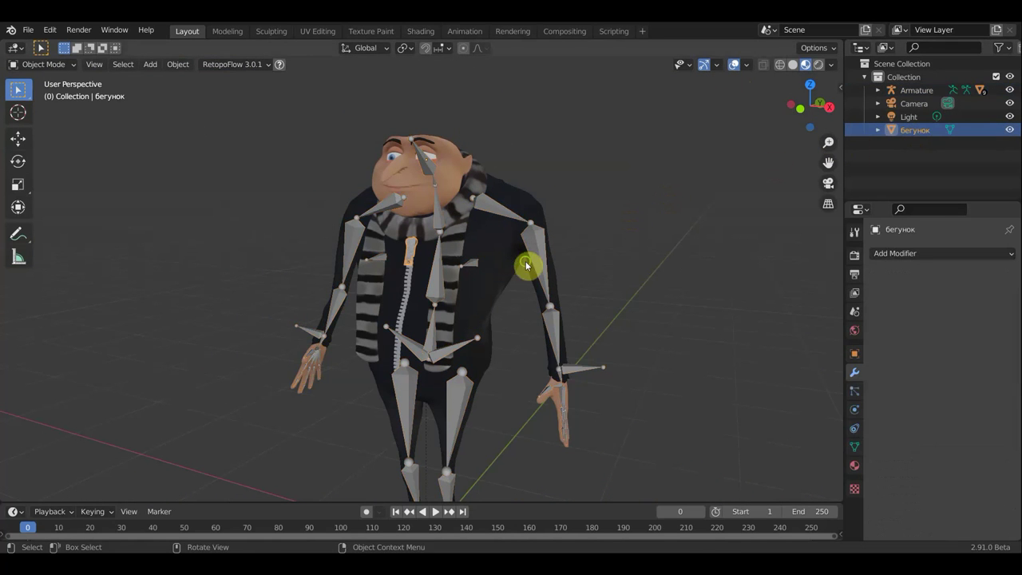
{"action": "middle_click_drag", "start_coordinate": [524, 267], "coordinate": [427, 265]}
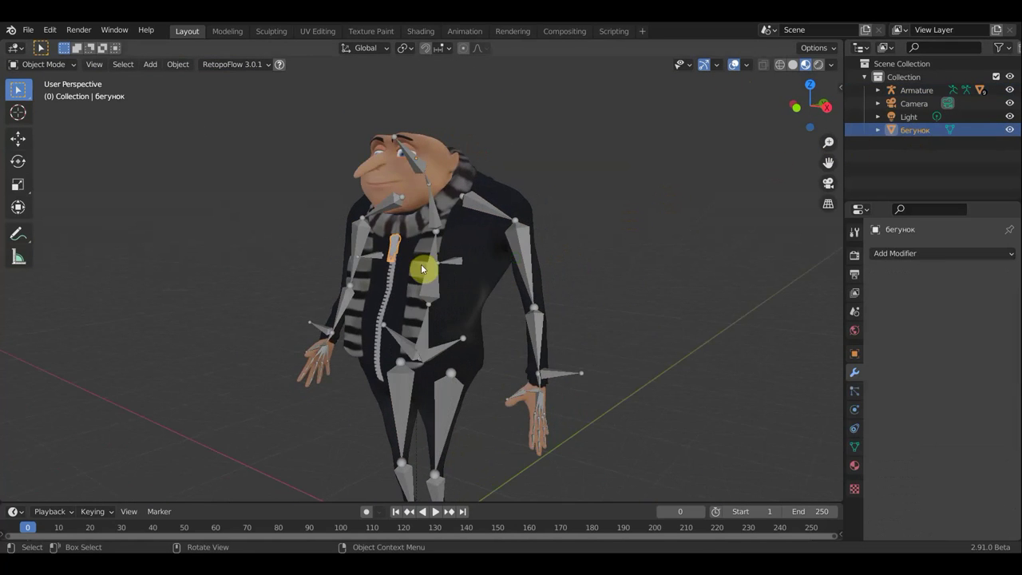
{"action": "scroll", "coordinate": [435, 276], "scroll_direction": "up", "scroll_amount": 3}
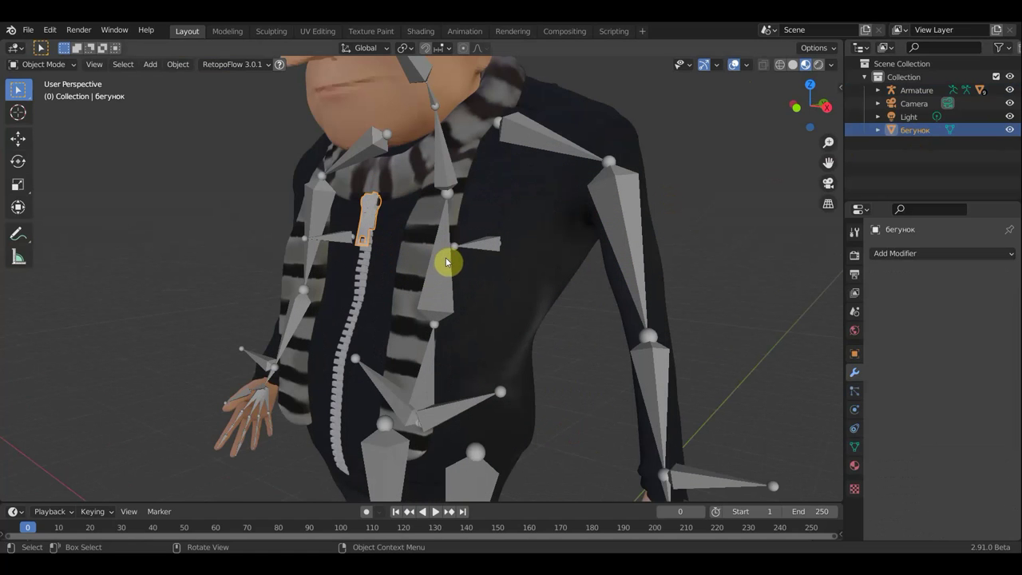
{"action": "left_click", "coordinate": [460, 270]}
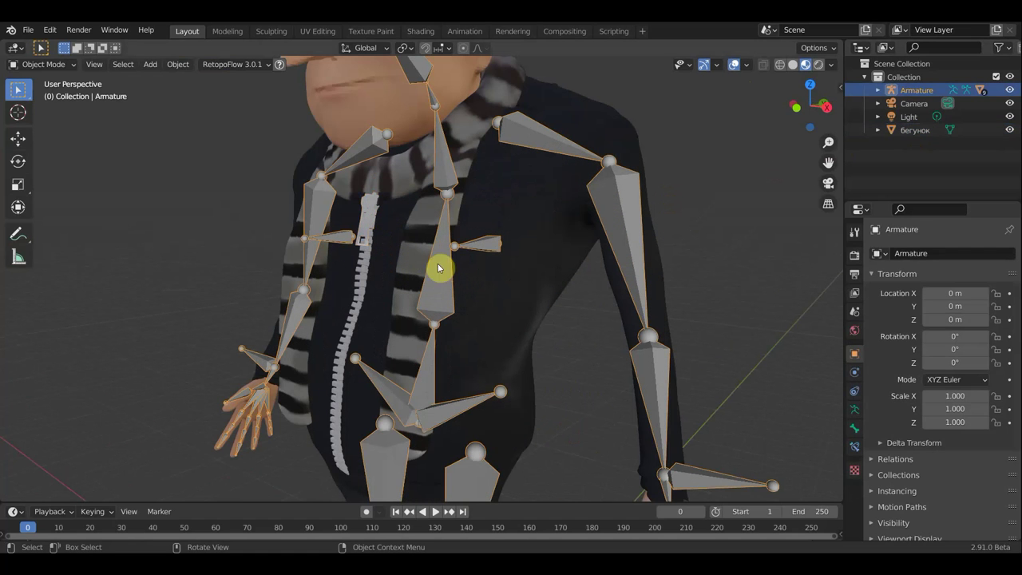
{"action": "left_click", "coordinate": [365, 220]}
{"action": "middle_click_drag", "start_coordinate": [376, 224], "coordinate": [428, 230]}
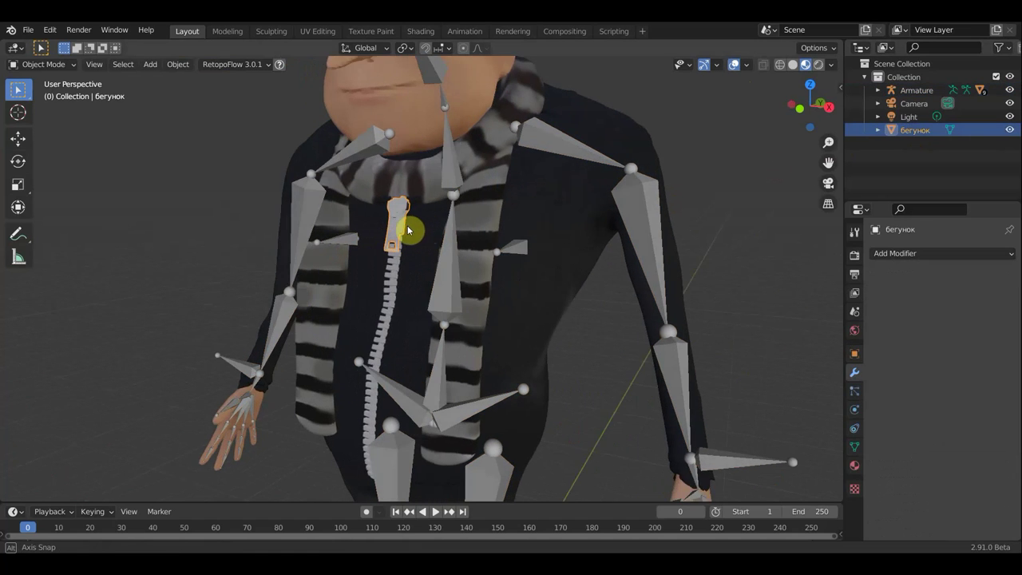
{"action": "left_click", "coordinate": [460, 243], "text": "shift"}
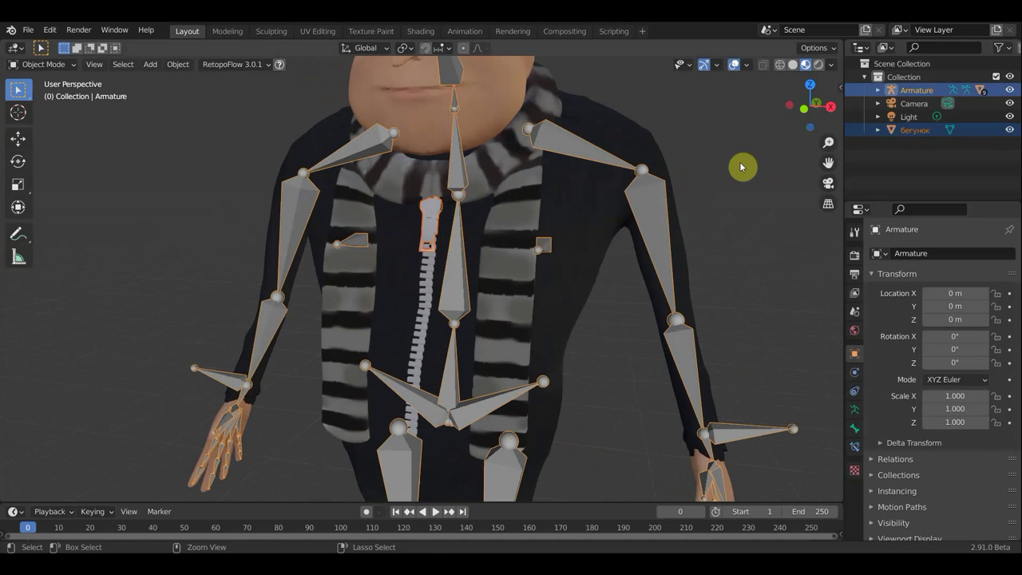
Step: Parent бегунок to the Armature with empty groups and apply a Data Transfer of vertex data from тело
{"action": "key", "text": "ctrl+p"}
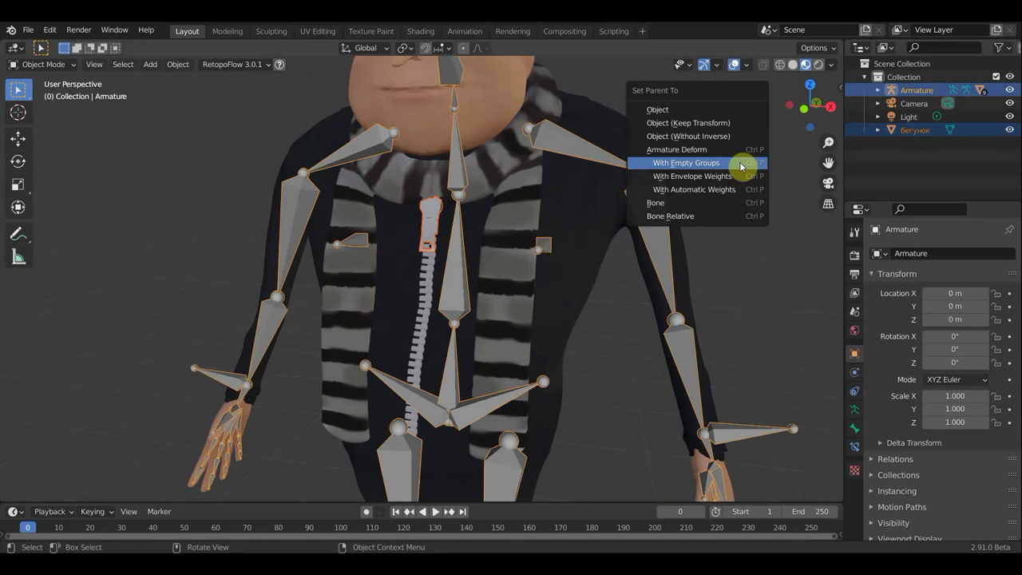
{"action": "left_click", "coordinate": [740, 163]}
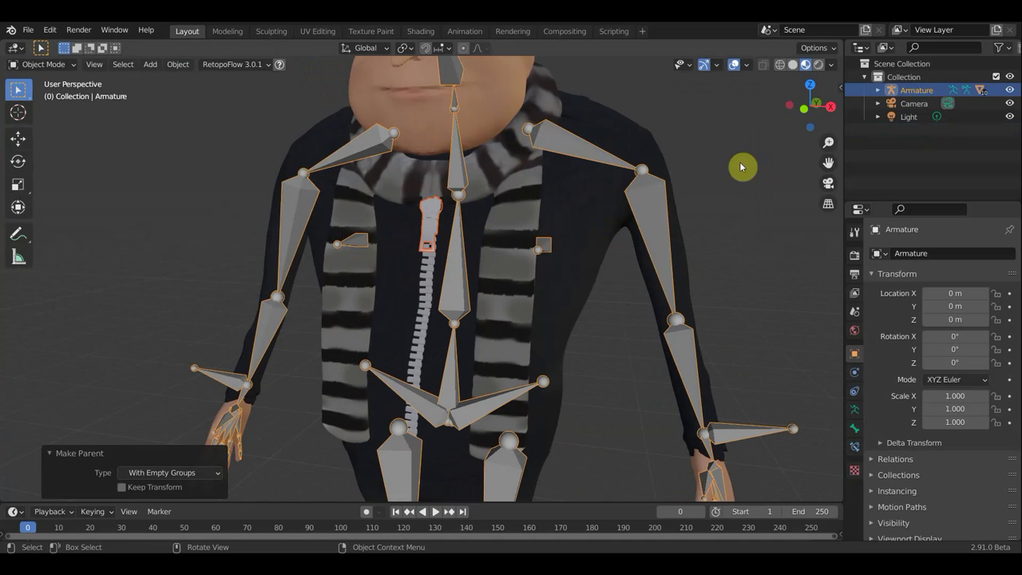
{"action": "left_click", "coordinate": [429, 225]}
{"action": "left_click", "coordinate": [938, 253]}
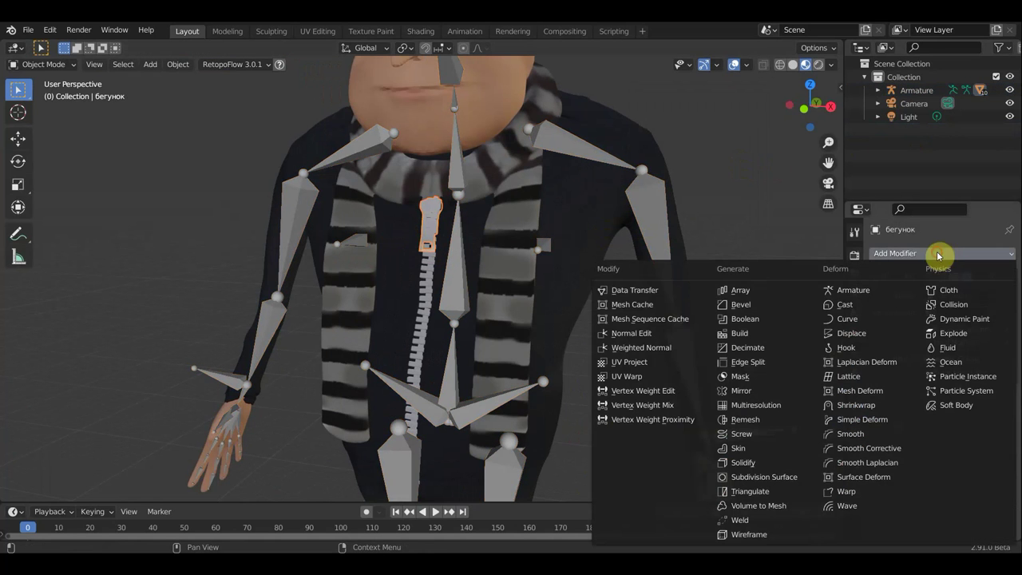
{"action": "left_click", "coordinate": [674, 292]}
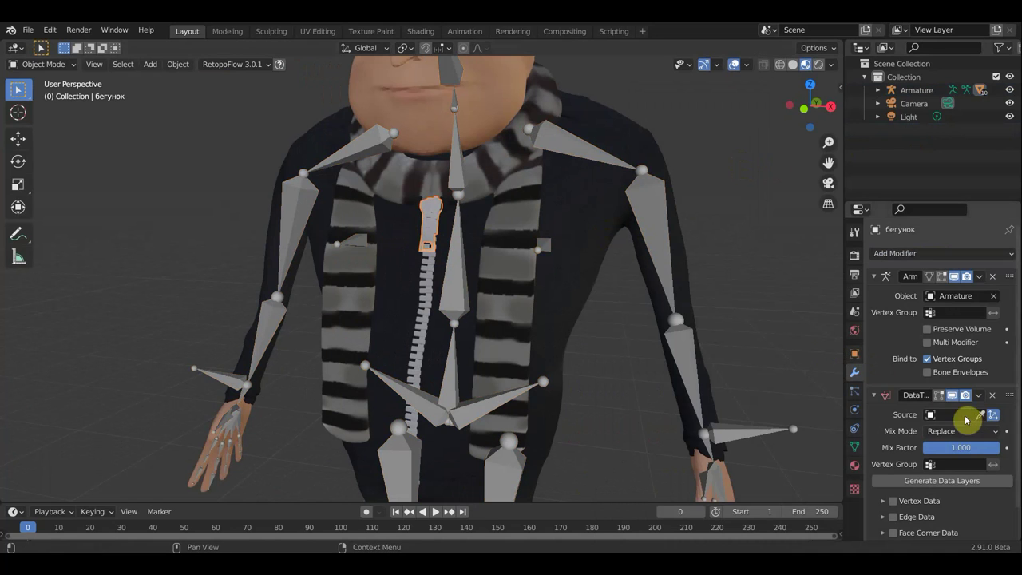
{"action": "left_click", "coordinate": [966, 417]}
{"action": "left_click", "coordinate": [888, 353]}
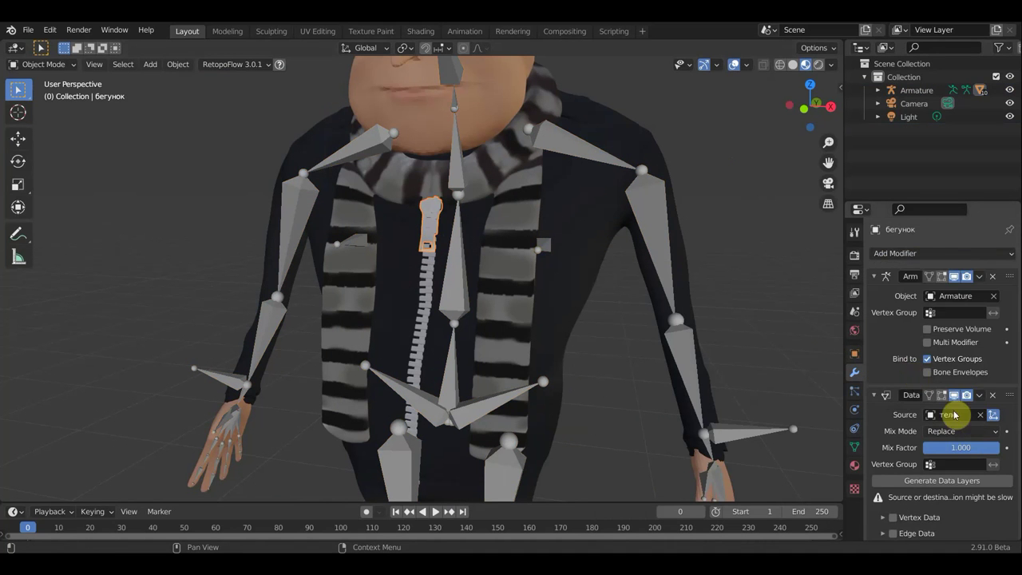
{"action": "scroll", "coordinate": [954, 415], "scroll_direction": "down", "scroll_amount": 2}
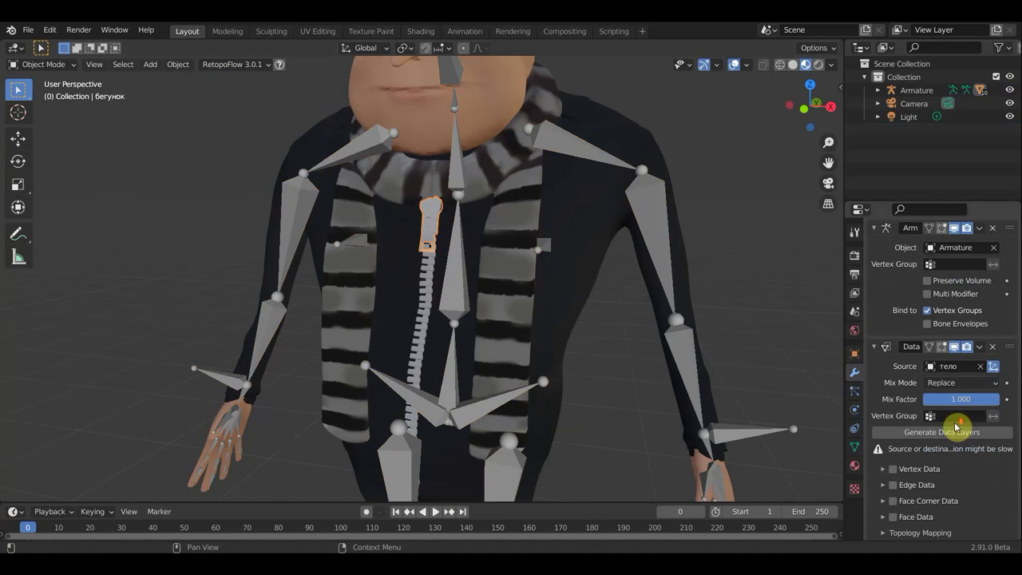
{"action": "left_click", "coordinate": [884, 470]}
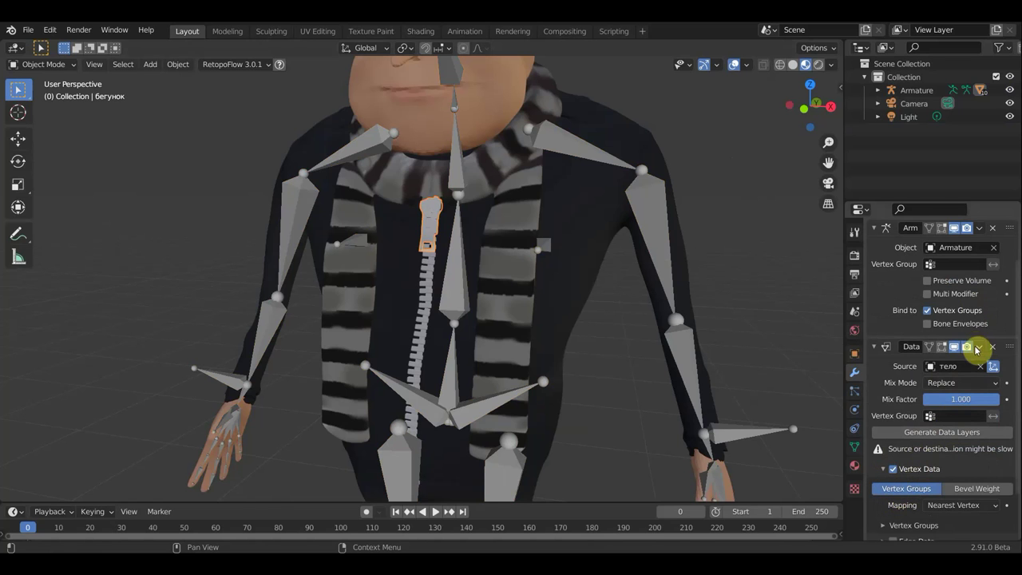
{"action": "left_click", "coordinate": [981, 348]}
{"action": "left_click", "coordinate": [920, 362]}
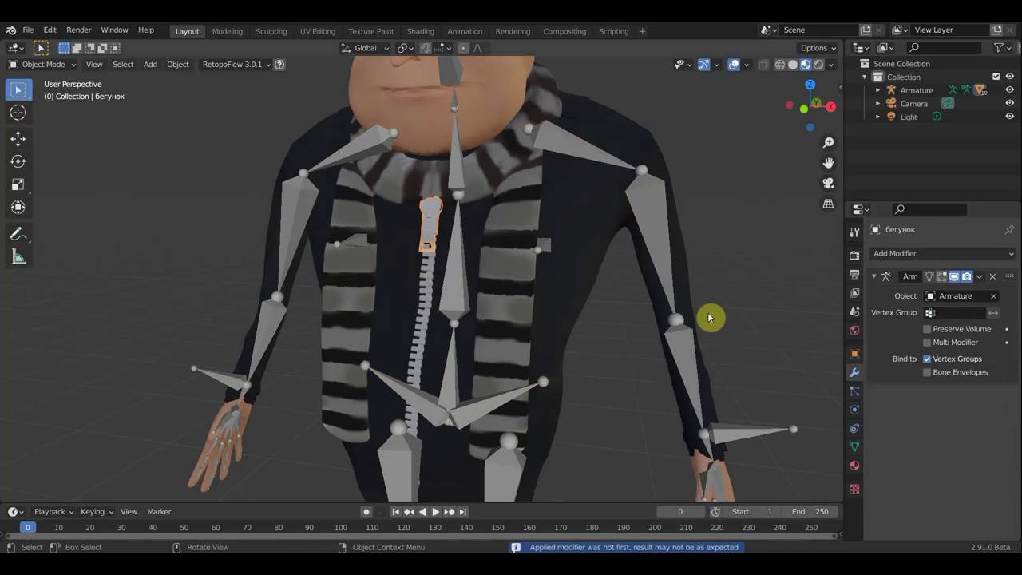
Step: Switch the armature to Pose Mode, hide overlays, and rotate a bone twice as a test
{"action": "left_click", "coordinate": [455, 179]}
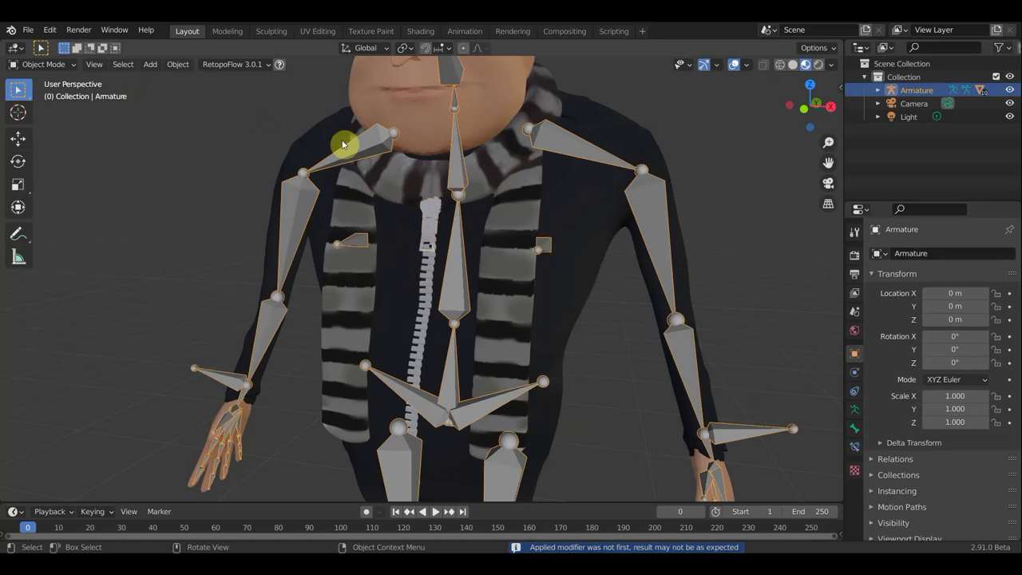
{"action": "left_click", "coordinate": [67, 70]}
{"action": "left_click", "coordinate": [45, 104]}
{"action": "mouse_move", "coordinate": [476, 232]}
{"action": "middle_mouse_down"}
{"action": "mouse_move", "coordinate": [408, 235]}
{"action": "mouse_move", "coordinate": [648, 91]}
{"action": "middle_mouse_up"}
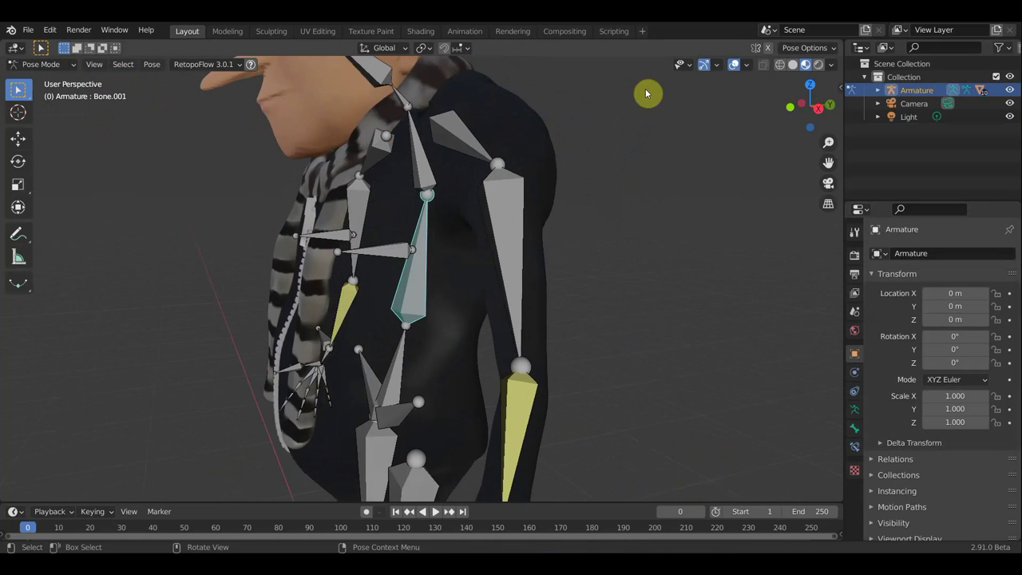
{"action": "left_click", "coordinate": [733, 64]}
{"action": "middle_click_drag", "start_coordinate": [675, 134], "coordinate": [628, 169]}
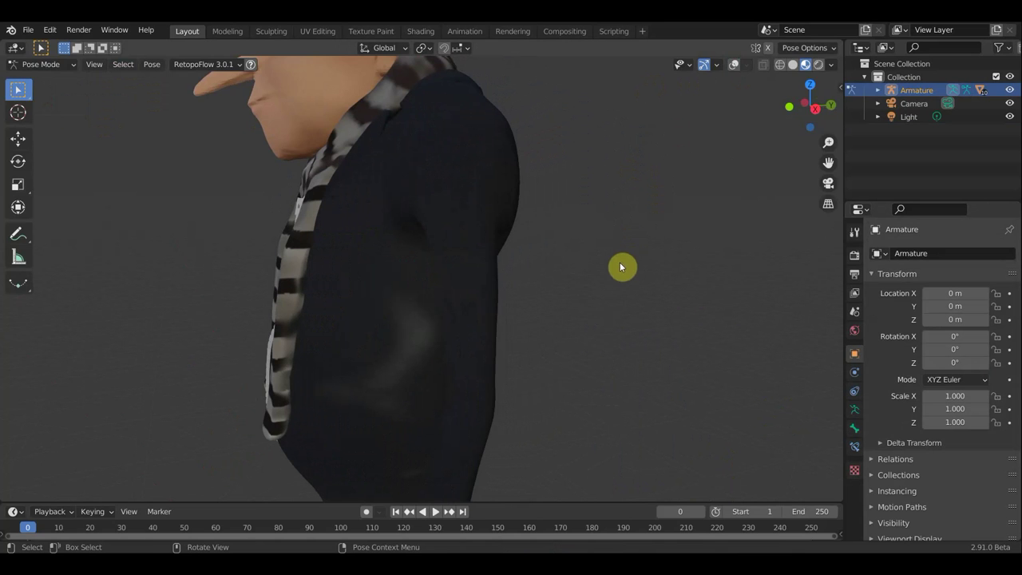
{"action": "key", "text": "r"}
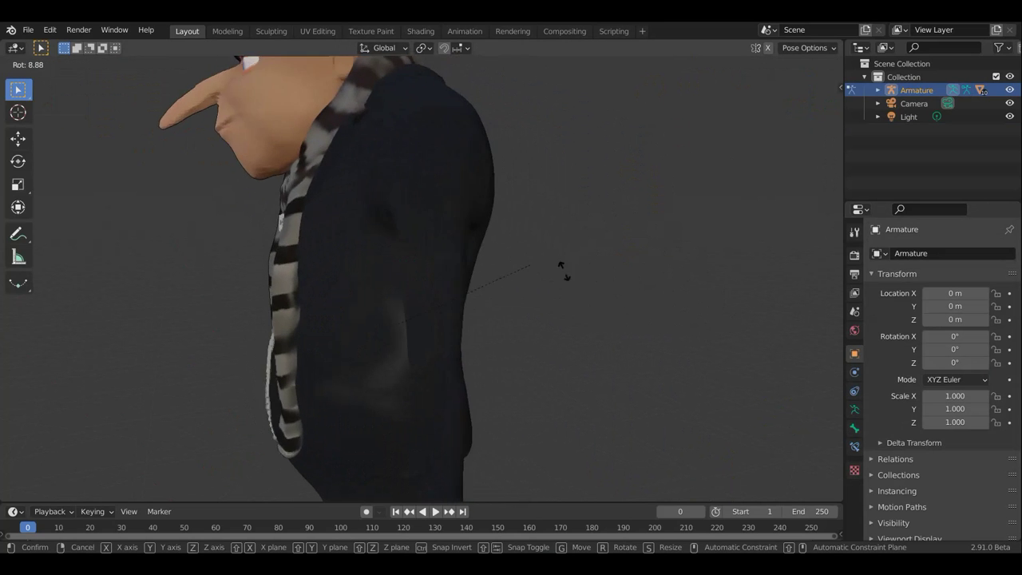
{"action": "left_click", "coordinate": [631, 322]}
{"action": "middle_click_drag", "start_coordinate": [497, 319], "coordinate": [488, 303]}
{"action": "key", "text": "r"}
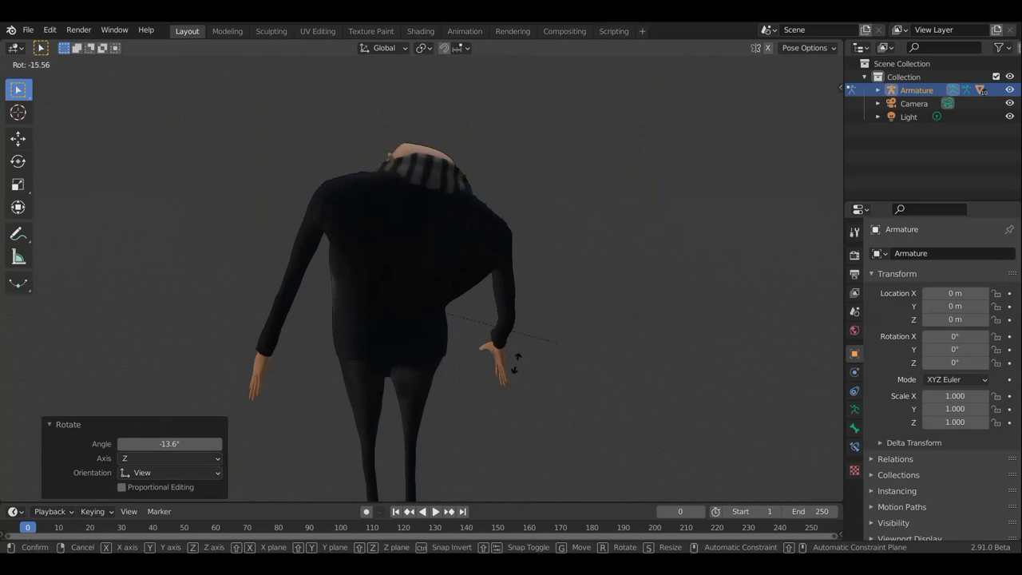
{"action": "left_click", "coordinate": [545, 319]}
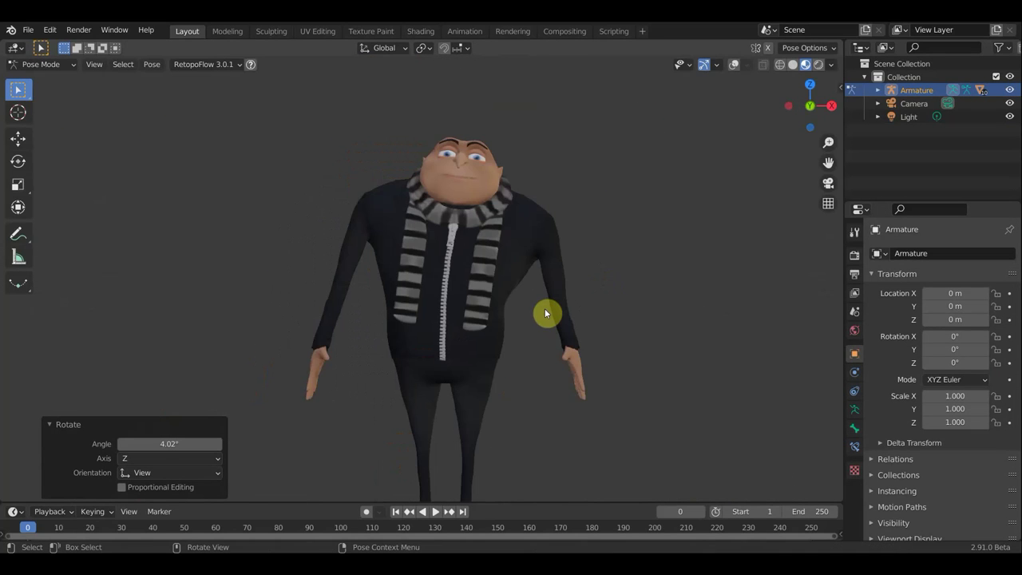
Step: Undo the pose changes to restore the rest pose and show the bones again
{"action": "key", "text": "ctrl+z"}
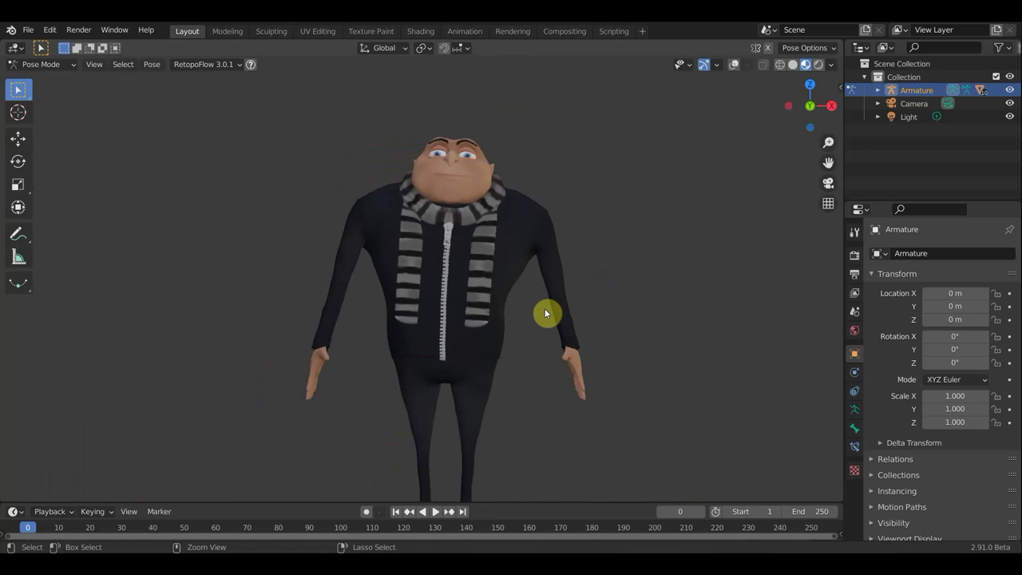
{"action": "key", "text": "ctrl+z"}
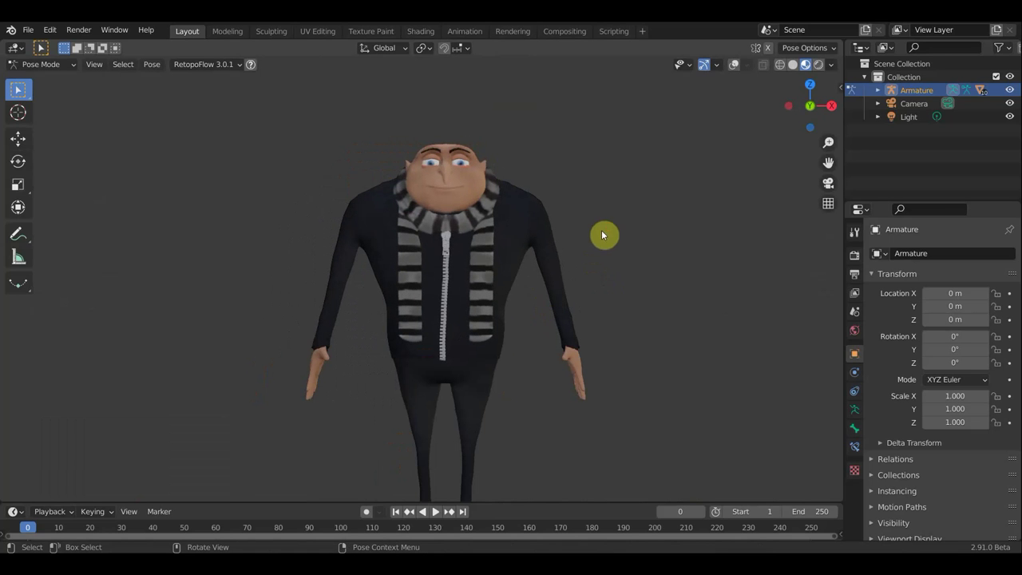
{"action": "key", "text": "ctrl+z"}
{"action": "key", "text": "ctrl+z"}
{"action": "key", "text": "ctrl+z"}
{"action": "key", "text": "ctrl+z"}
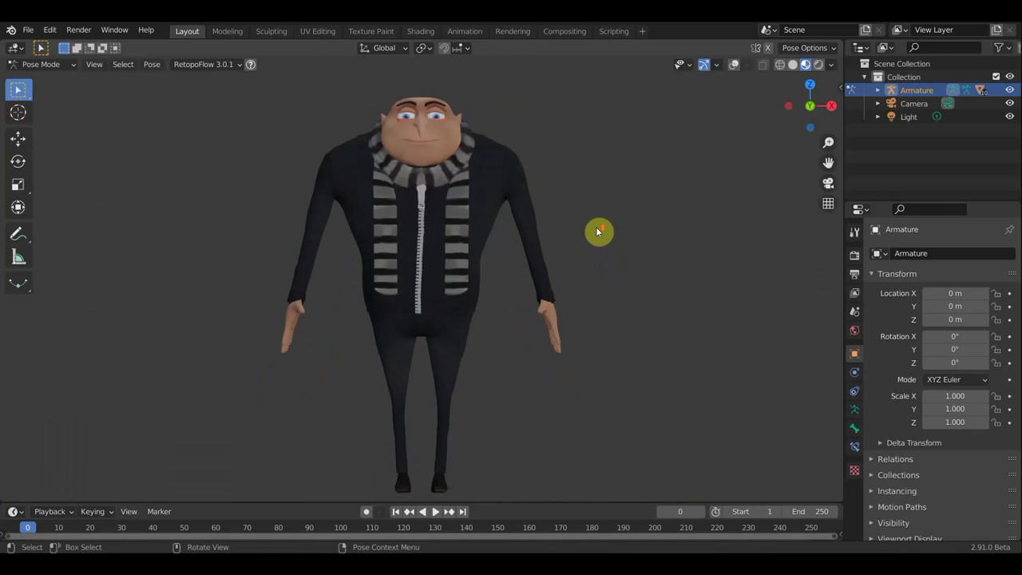
{"action": "left_click", "coordinate": [739, 66]}
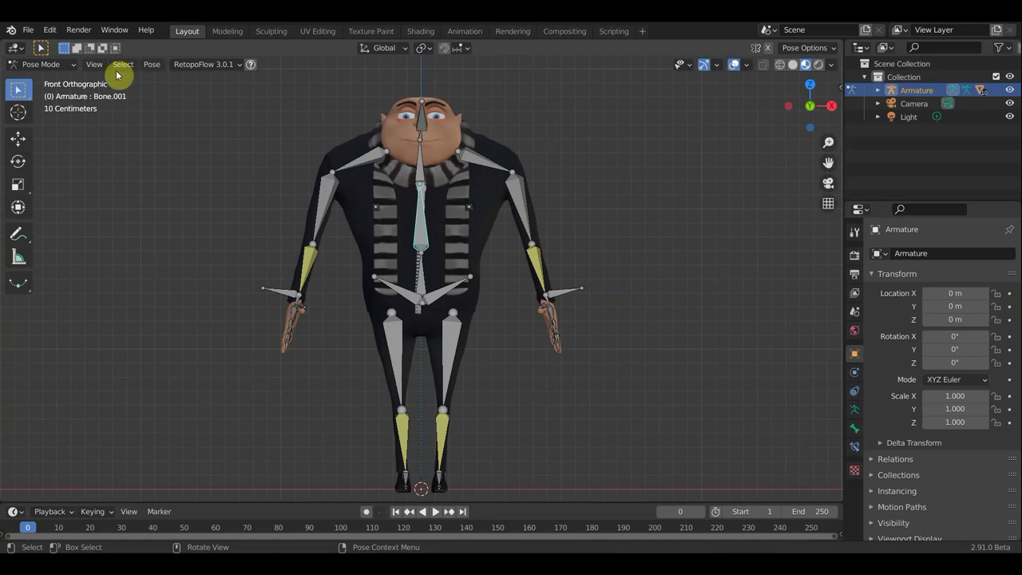
{"action": "left_click", "coordinate": [46, 65]}
Step: Return to Object Mode, select the куртка jacket, and put it in Texture Paint mode
{"action": "key", "text": "Return"}
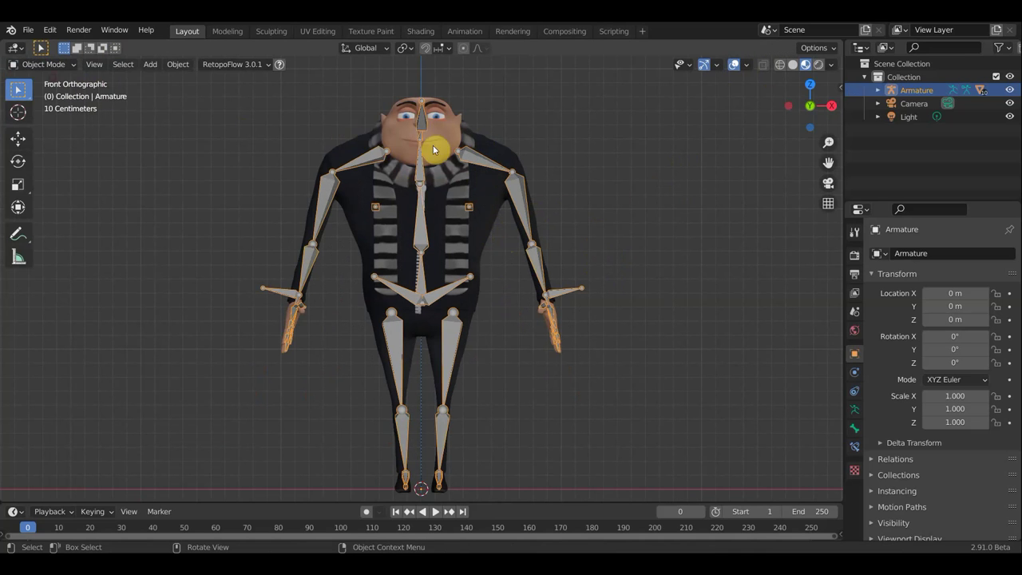
{"action": "left_click", "coordinate": [63, 65]}
{"action": "left_click", "coordinate": [403, 140]}
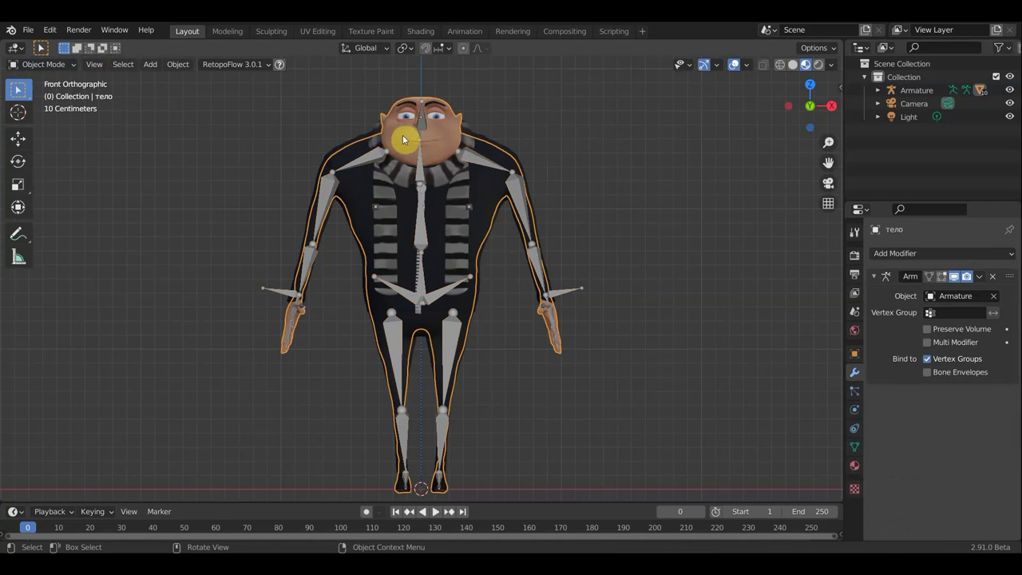
{"action": "left_click", "coordinate": [360, 194]}
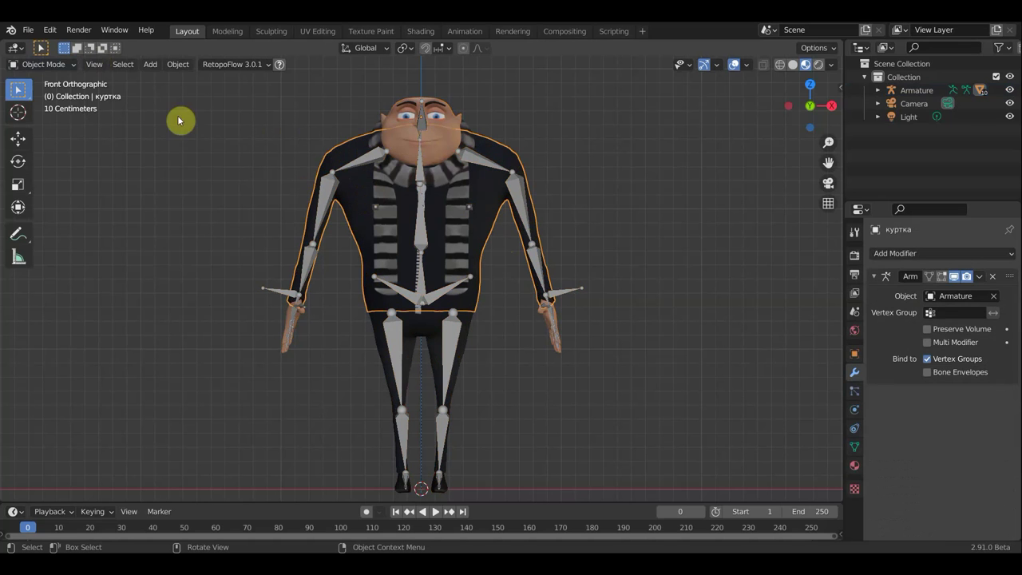
{"action": "left_click", "coordinate": [63, 64]}
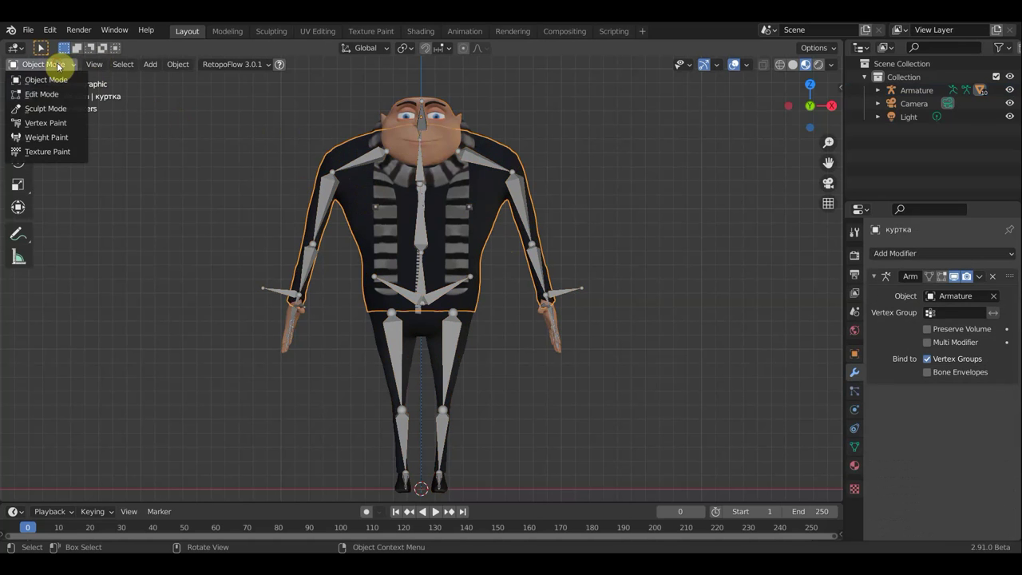
{"action": "left_click", "coordinate": [60, 153]}
{"action": "scroll", "coordinate": [444, 210], "scroll_direction": "up", "scroll_amount": 2}
{"action": "mouse_move", "coordinate": [445, 210]}
{"action": "middle_mouse_down"}
{"action": "mouse_move", "coordinate": [372, 231]}
{"action": "mouse_move", "coordinate": [315, 230]}
{"action": "mouse_move", "coordinate": [647, 162]}
{"action": "middle_mouse_up"}
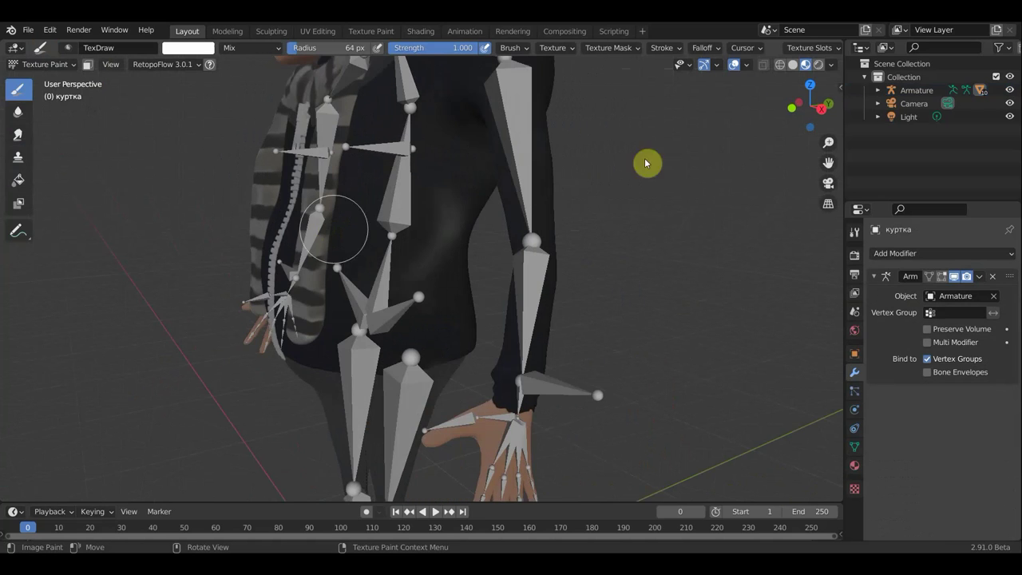
Step: Hide the viewport overlays and sample the jacket's dark fabric colour into the brush
{"action": "left_click", "coordinate": [734, 64]}
{"action": "key", "text": "s"}
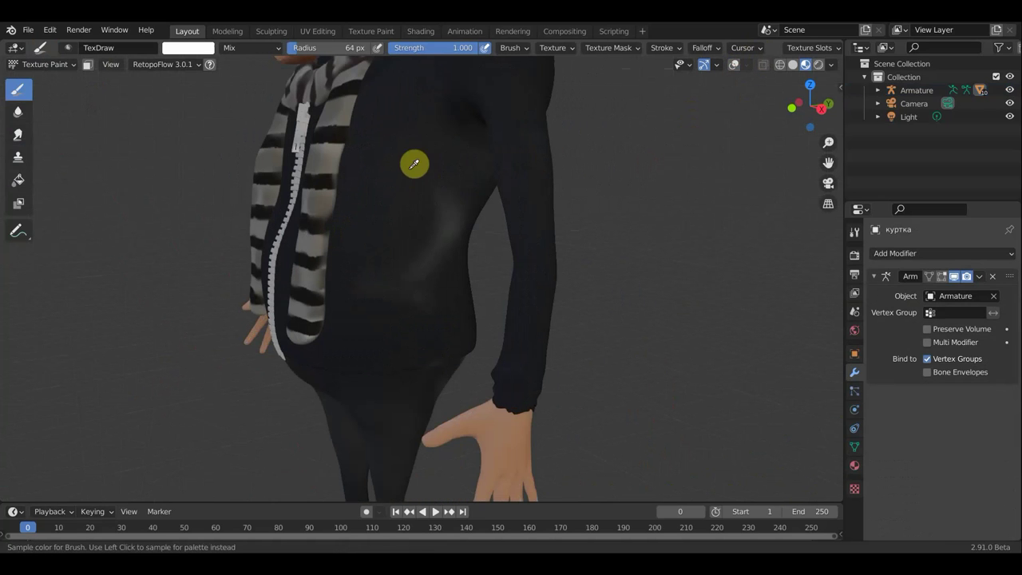
{"action": "left_click", "coordinate": [414, 164]}
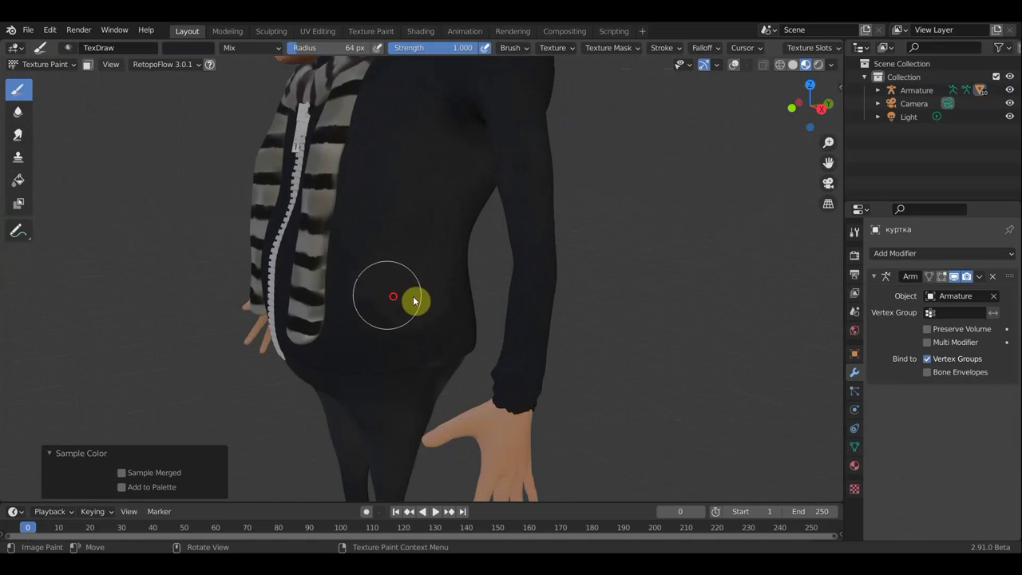
{"action": "scroll", "coordinate": [506, 280], "scroll_direction": "up", "scroll_amount": 3}
{"action": "scroll", "coordinate": [427, 264], "scroll_direction": "down", "scroll_amount": 2}
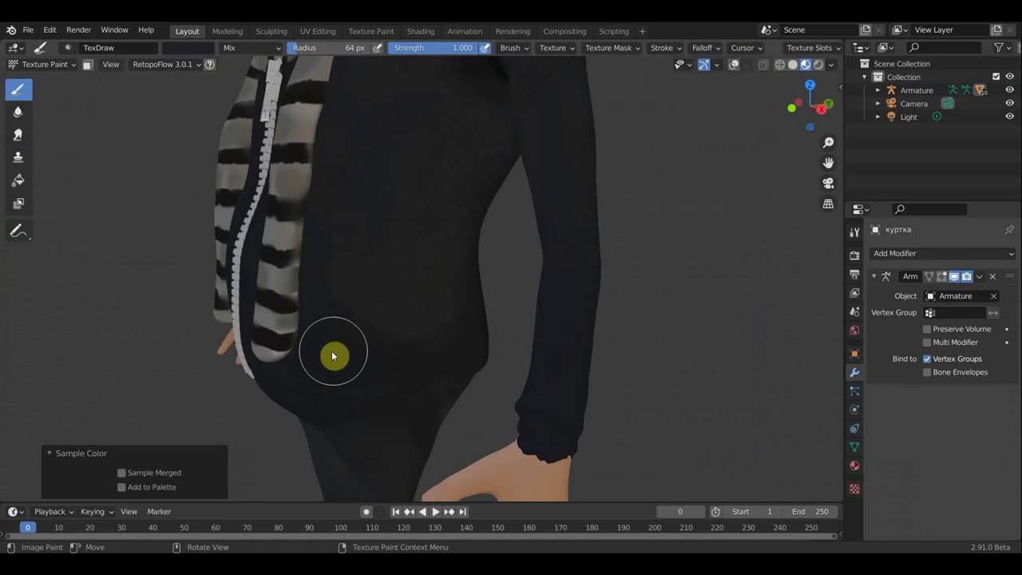
{"action": "key", "text": "s"}
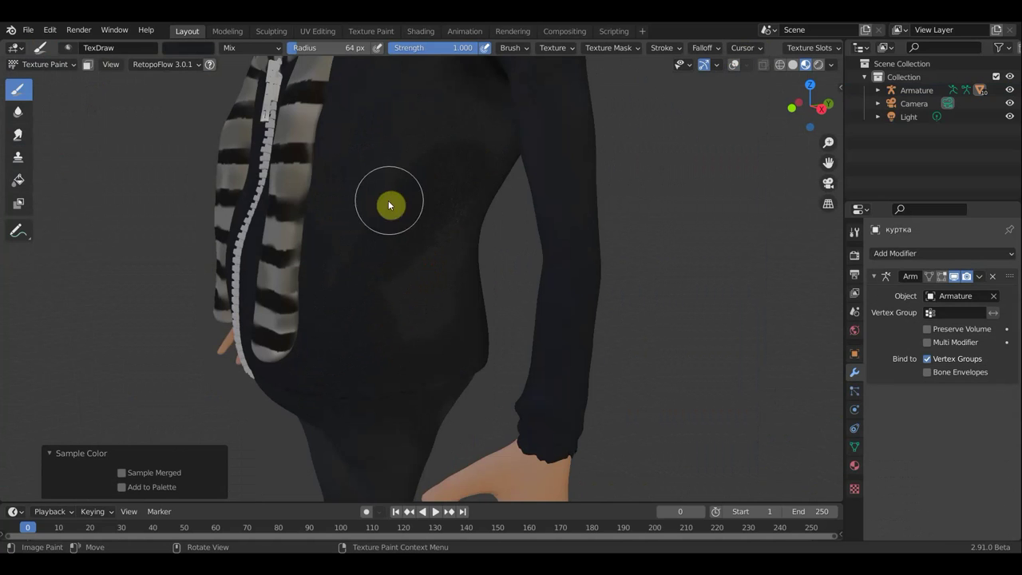
Step: Paint the dark jacket colour along the scarf's edge, then frame the head and upper torso
{"action": "mouse_move", "coordinate": [311, 137]}
{"action": "left_mouse_down"}
{"action": "mouse_move", "coordinate": [418, 157]}
{"action": "mouse_move", "coordinate": [392, 91]}
{"action": "mouse_move", "coordinate": [468, 116]}
{"action": "mouse_move", "coordinate": [477, 163]}
{"action": "mouse_move", "coordinate": [413, 315]}
{"action": "mouse_move", "coordinate": [468, 226]}
{"action": "mouse_move", "coordinate": [444, 230]}
{"action": "left_mouse_up"}
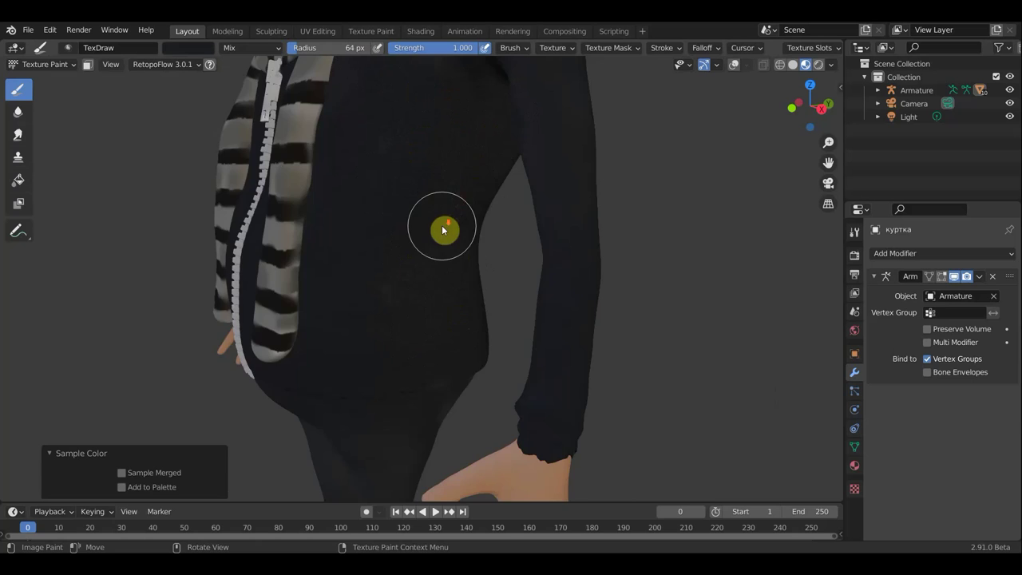
{"action": "scroll", "coordinate": [444, 230], "scroll_direction": "down", "scroll_amount": 5}
{"action": "middle_click_drag", "start_coordinate": [549, 239], "coordinate": [546, 212]}
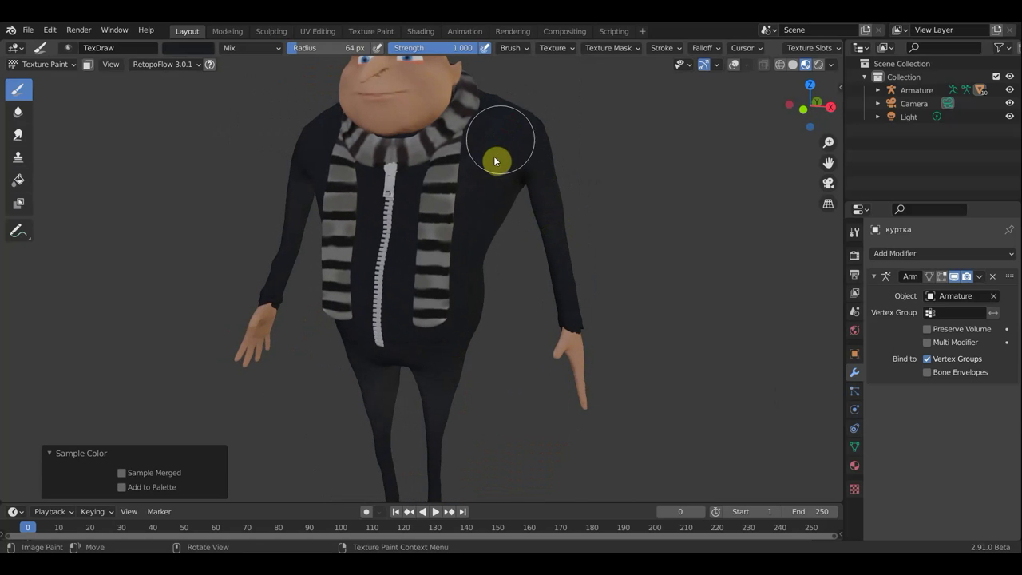
{"action": "scroll", "coordinate": [501, 235], "scroll_direction": "up", "scroll_amount": 2}
{"action": "scroll", "coordinate": [519, 237], "scroll_direction": "down", "scroll_amount": 1}
{"action": "middle_click_drag", "start_coordinate": [533, 318], "coordinate": [257, 91]}
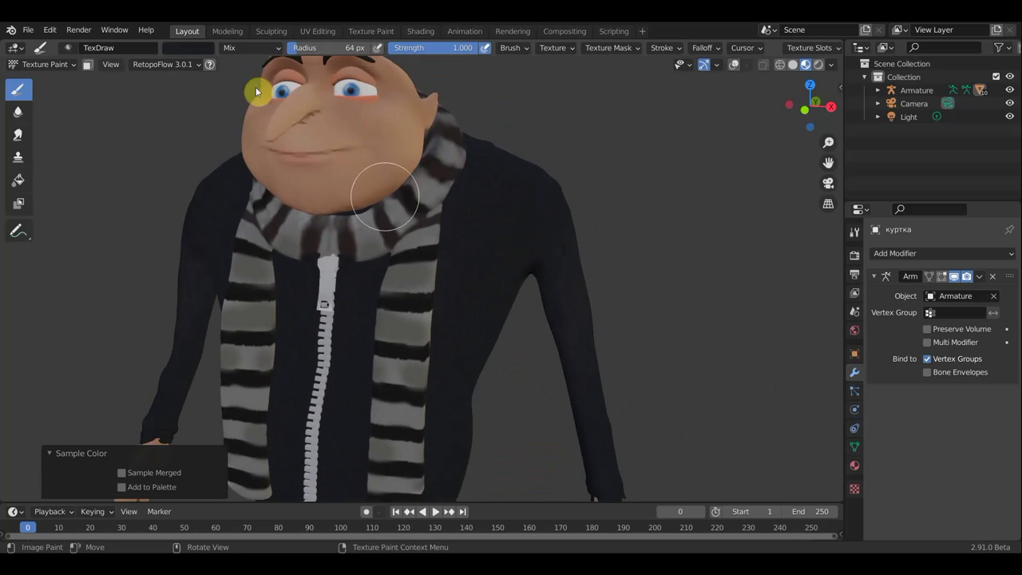
Step: Set the brush colour to light red and the brush radius to 20 px
{"action": "left_click", "coordinate": [195, 51]}
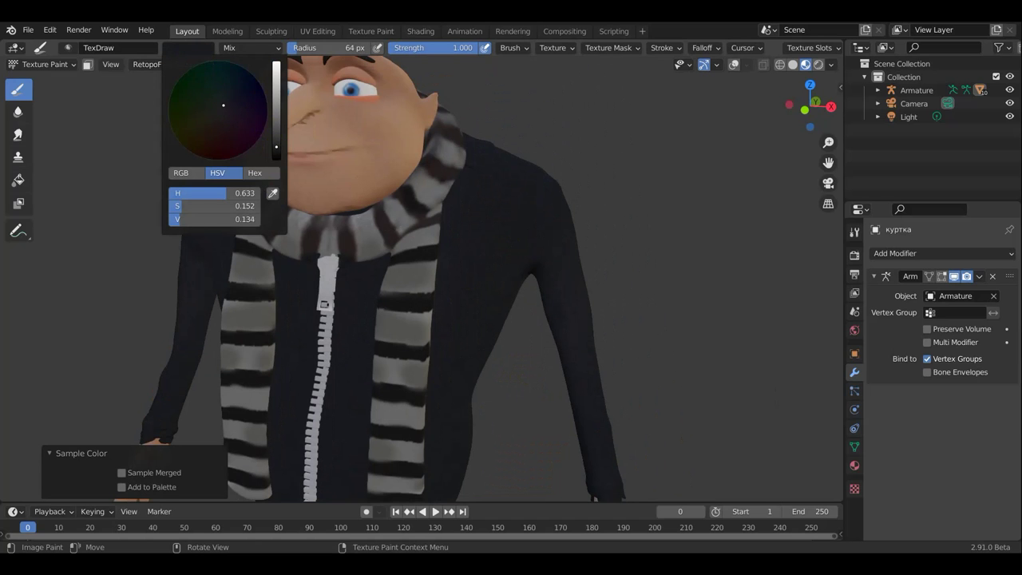
{"action": "left_click_drag", "start_coordinate": [276, 146], "coordinate": [276, 63]}
{"action": "left_click", "coordinate": [216, 143]}
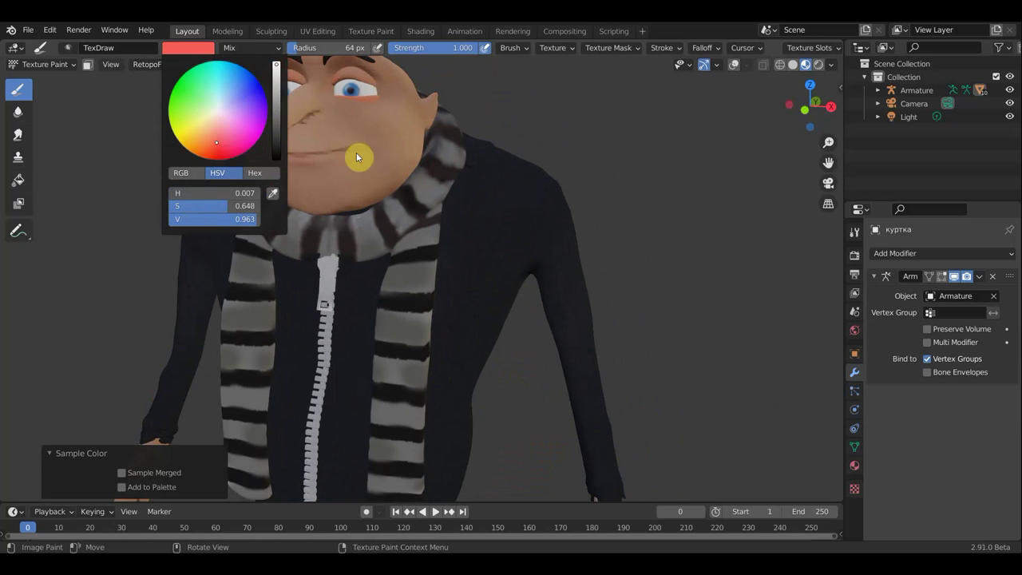
{"action": "left_click_drag", "start_coordinate": [297, 50], "coordinate": [289, 50]}
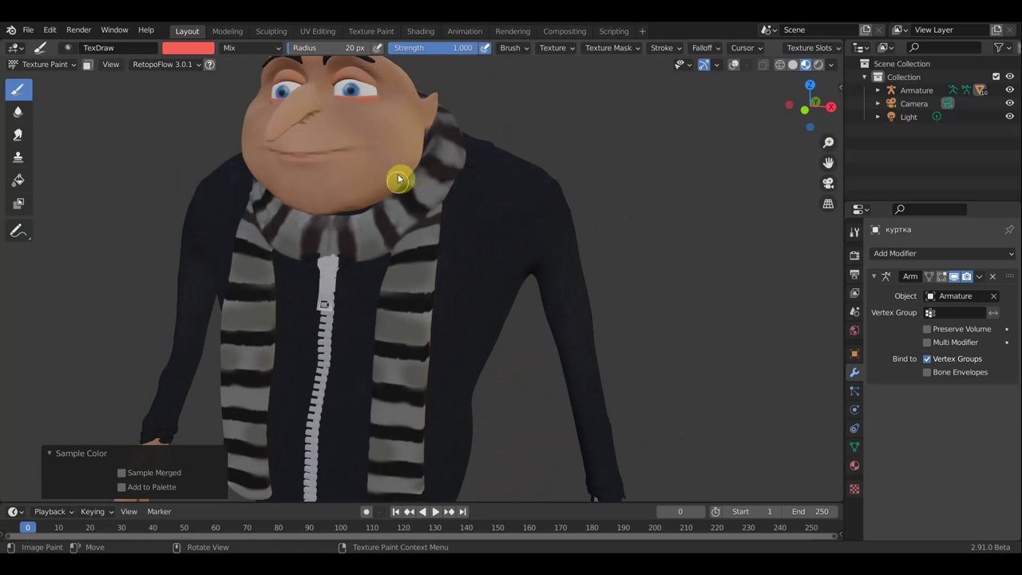
Step: Paint a red S on the jacket's chest
{"action": "mouse_move", "coordinate": [595, 159]}
{"action": "middle_mouse_down"}
{"action": "mouse_move", "coordinate": [627, 165]}
{"action": "mouse_move", "coordinate": [627, 176]}
{"action": "mouse_move", "coordinate": [497, 192]}
{"action": "mouse_move", "coordinate": [444, 228]}
{"action": "mouse_move", "coordinate": [574, 241]}
{"action": "mouse_move", "coordinate": [580, 231]}
{"action": "middle_mouse_up"}
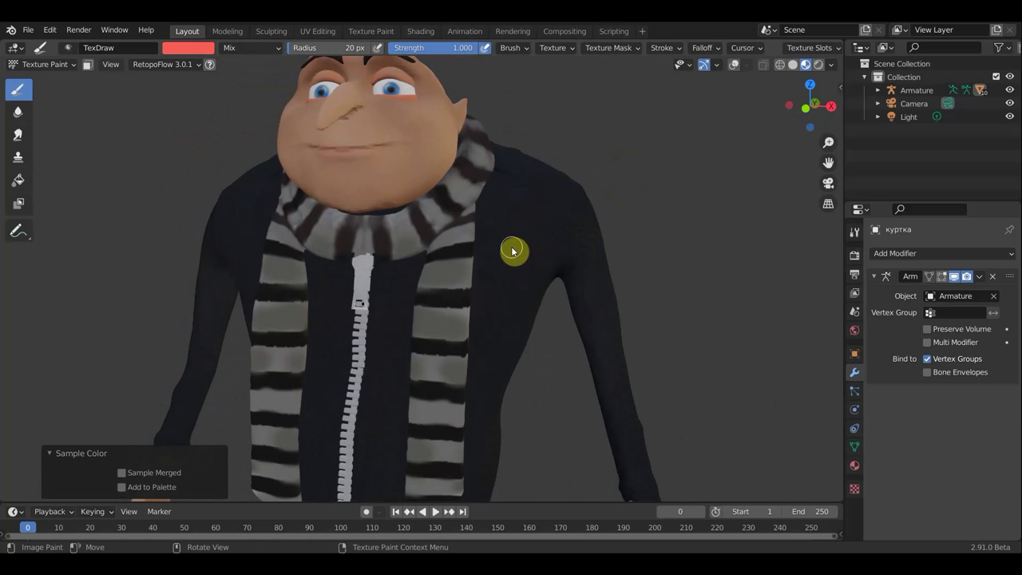
{"action": "left_click", "coordinate": [531, 239]}
{"action": "scroll", "coordinate": [630, 271], "scroll_direction": "down", "scroll_amount": 3}
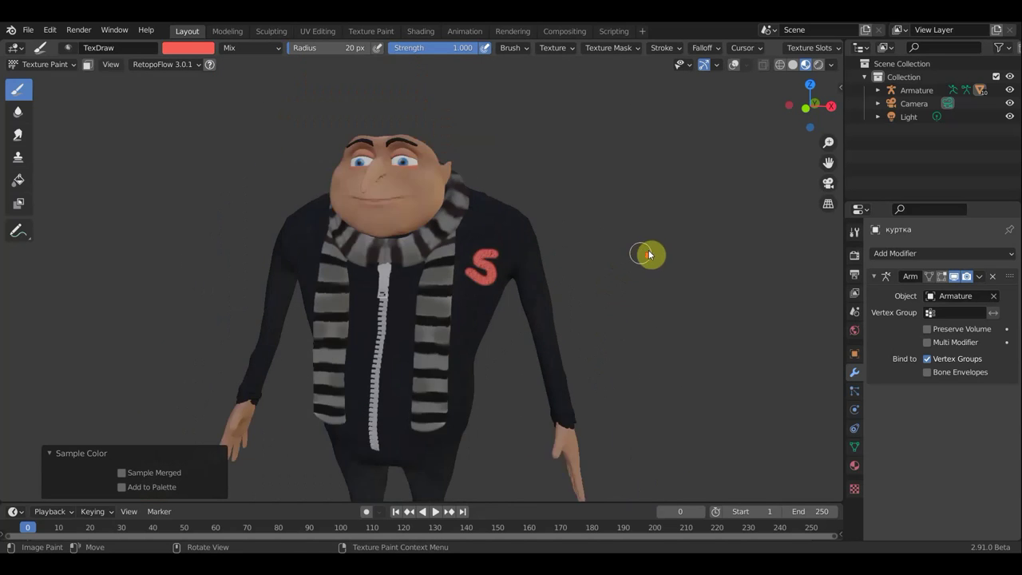
Step: Paint red letter strokes, including an M shape, across the opposite shoulder
{"action": "middle_click_drag", "start_coordinate": [650, 253], "coordinate": [684, 258]}
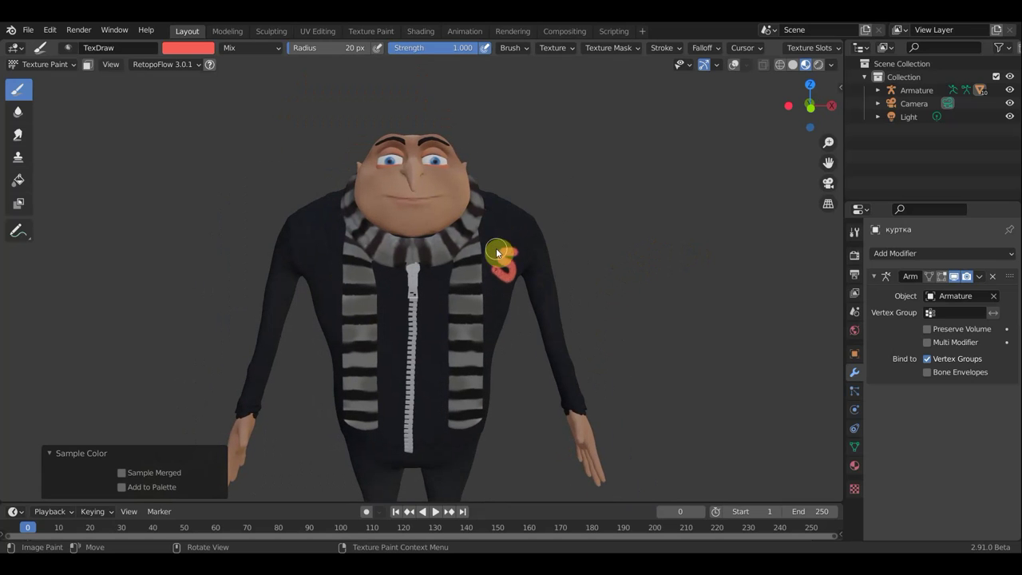
{"action": "mouse_move", "coordinate": [313, 239]}
{"action": "left_mouse_down"}
{"action": "mouse_move", "coordinate": [308, 268]}
{"action": "mouse_move", "coordinate": [268, 272]}
{"action": "left_mouse_up"}
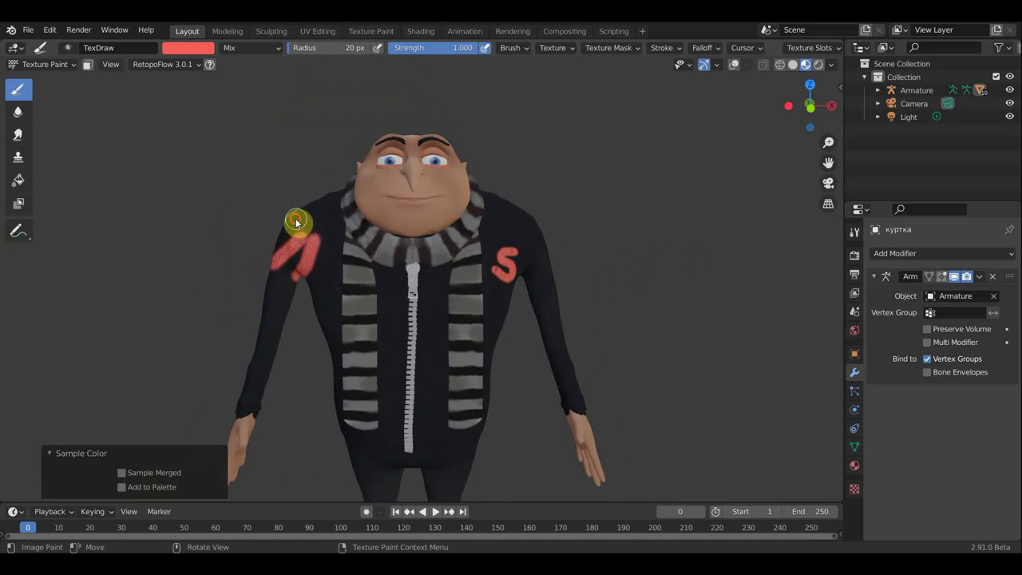
{"action": "left_click_drag", "start_coordinate": [323, 251], "coordinate": [314, 303]}
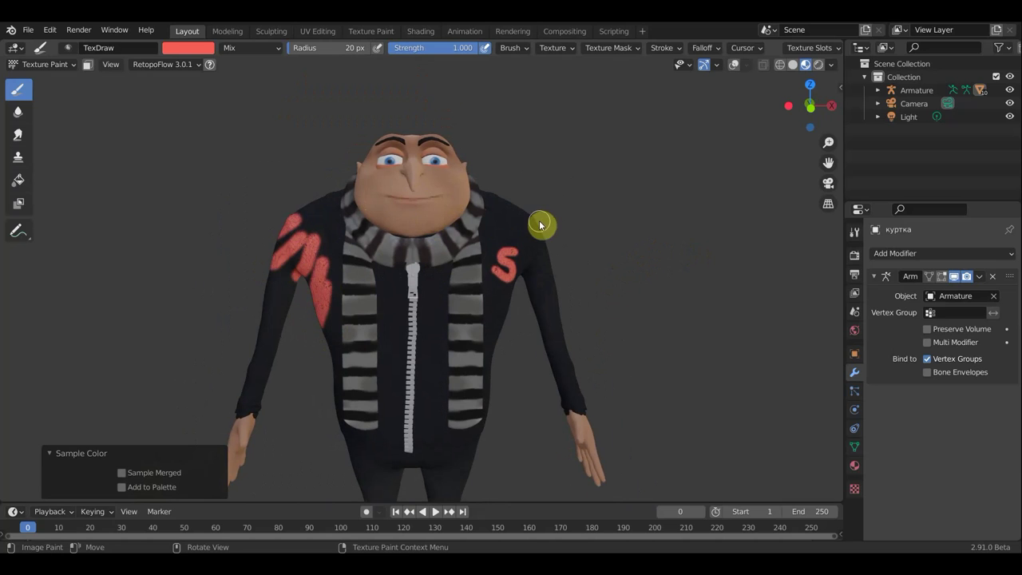
{"action": "scroll", "coordinate": [603, 214], "scroll_direction": "down", "scroll_amount": 3}
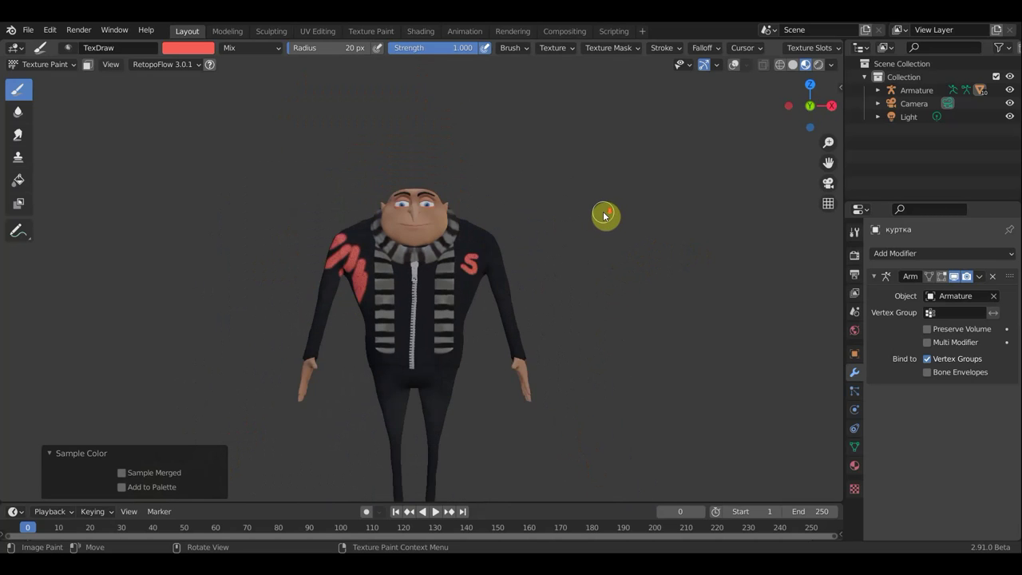
{"action": "middle_click_drag", "start_coordinate": [604, 235], "coordinate": [610, 193]}
{"action": "scroll", "coordinate": [591, 290], "scroll_direction": "down", "scroll_amount": 2}
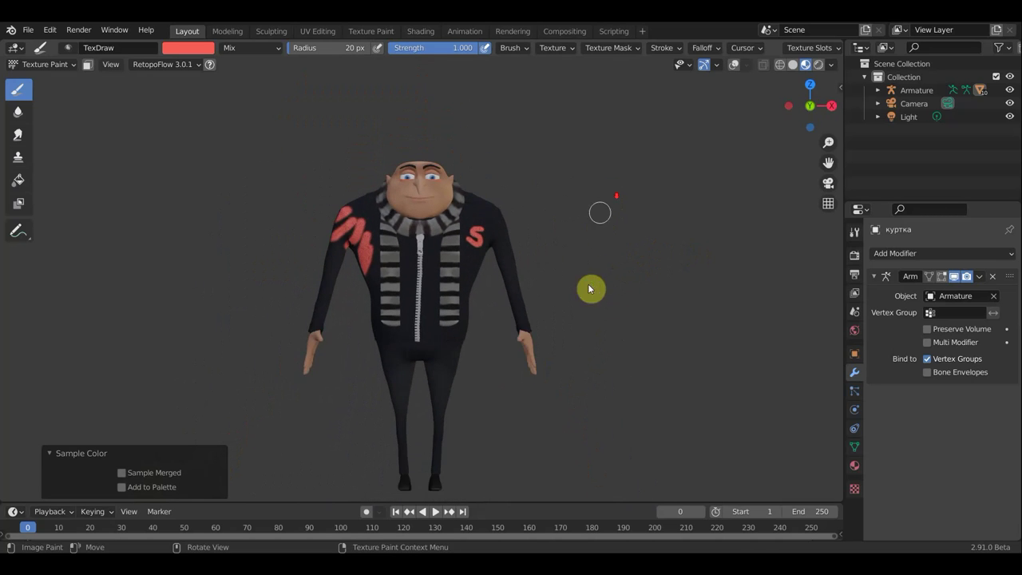
{"action": "scroll", "coordinate": [595, 230], "scroll_direction": "up", "scroll_amount": 2}
{"action": "middle_click_drag", "start_coordinate": [595, 230], "coordinate": [588, 246], "text": "shift"}
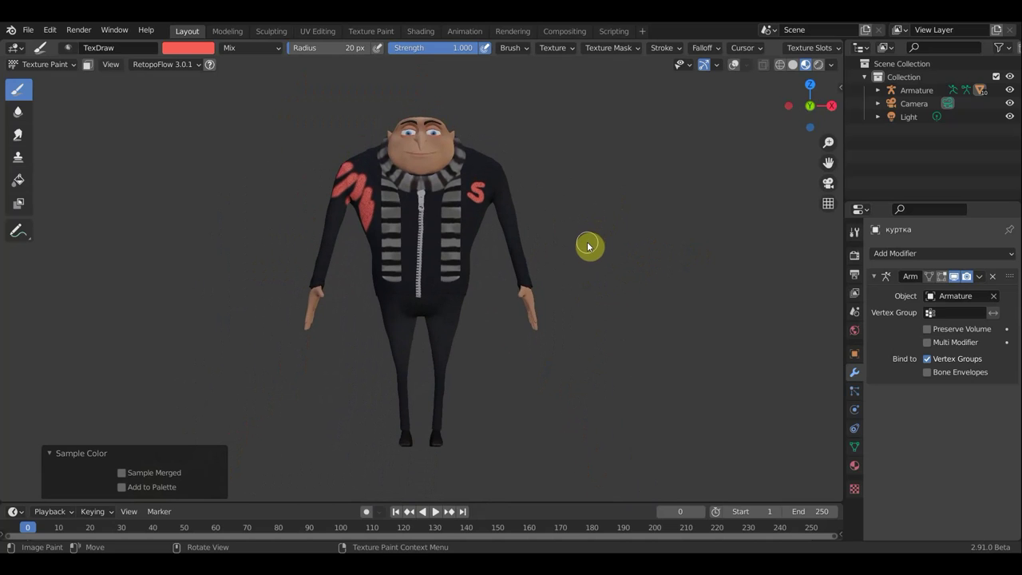